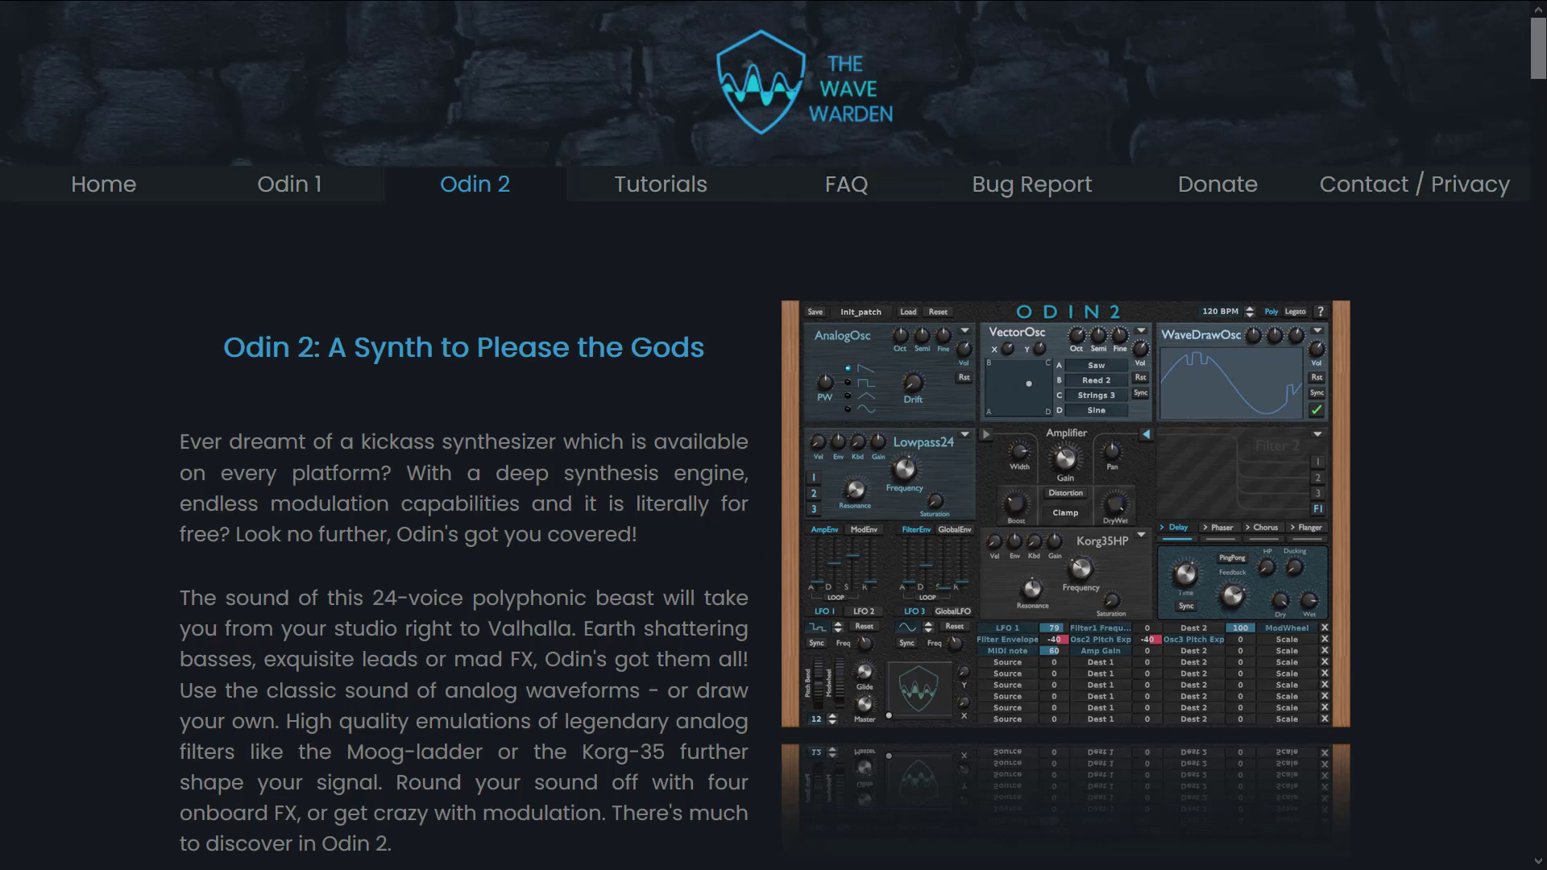
- Scroll the Odin 2 page down to the Download Odin 2.2.4 table for Windows, MacOS and Linux
mouse_move(937, 5)
scroll(525, 559, down, 2)
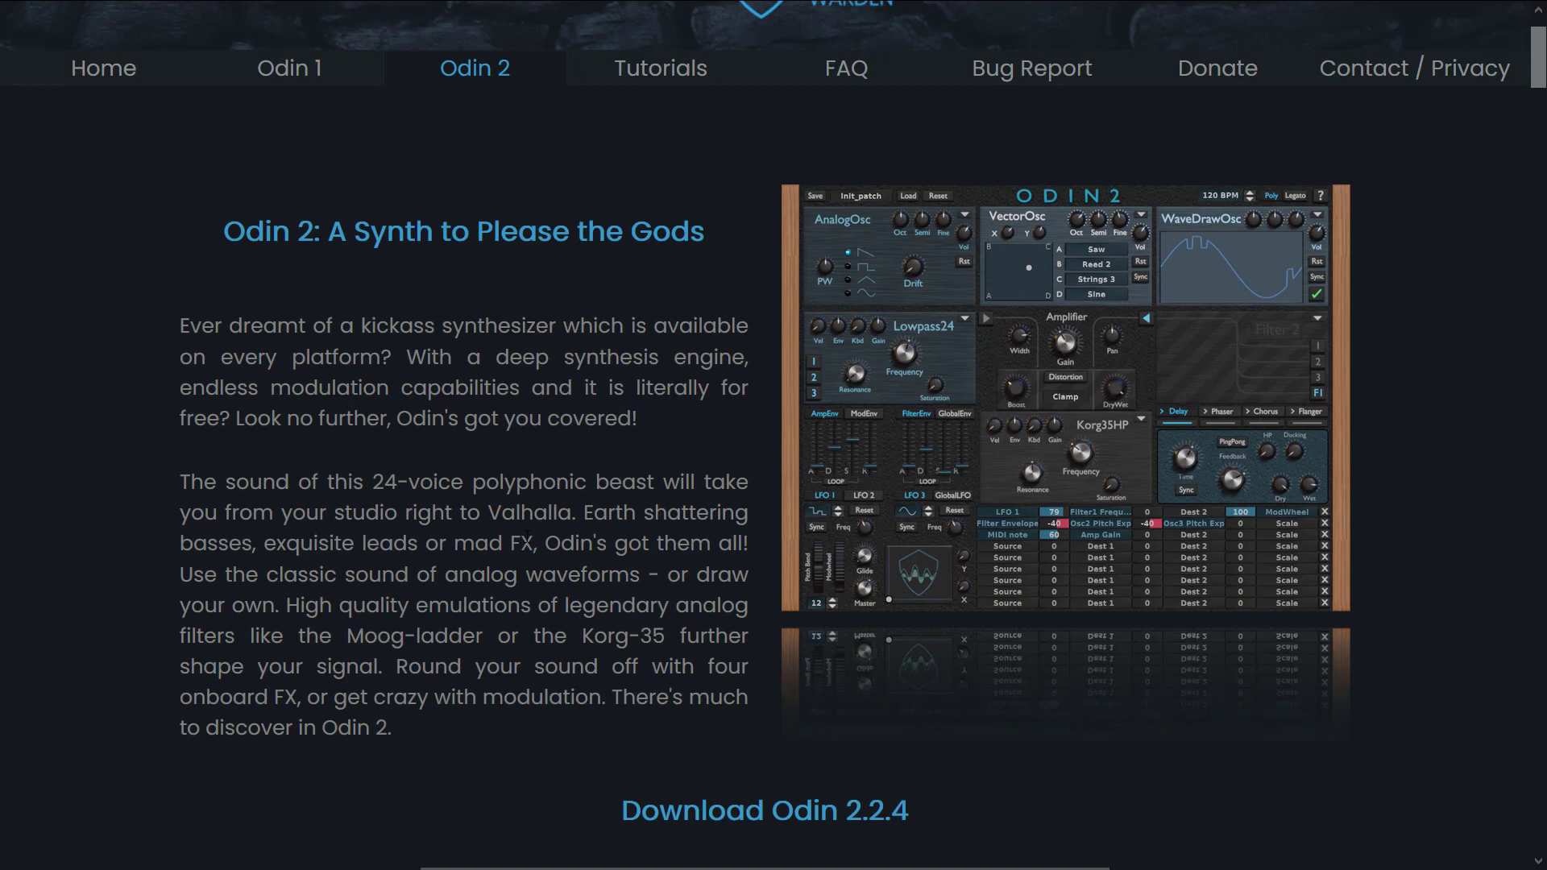
scroll(526, 536, down, 2)
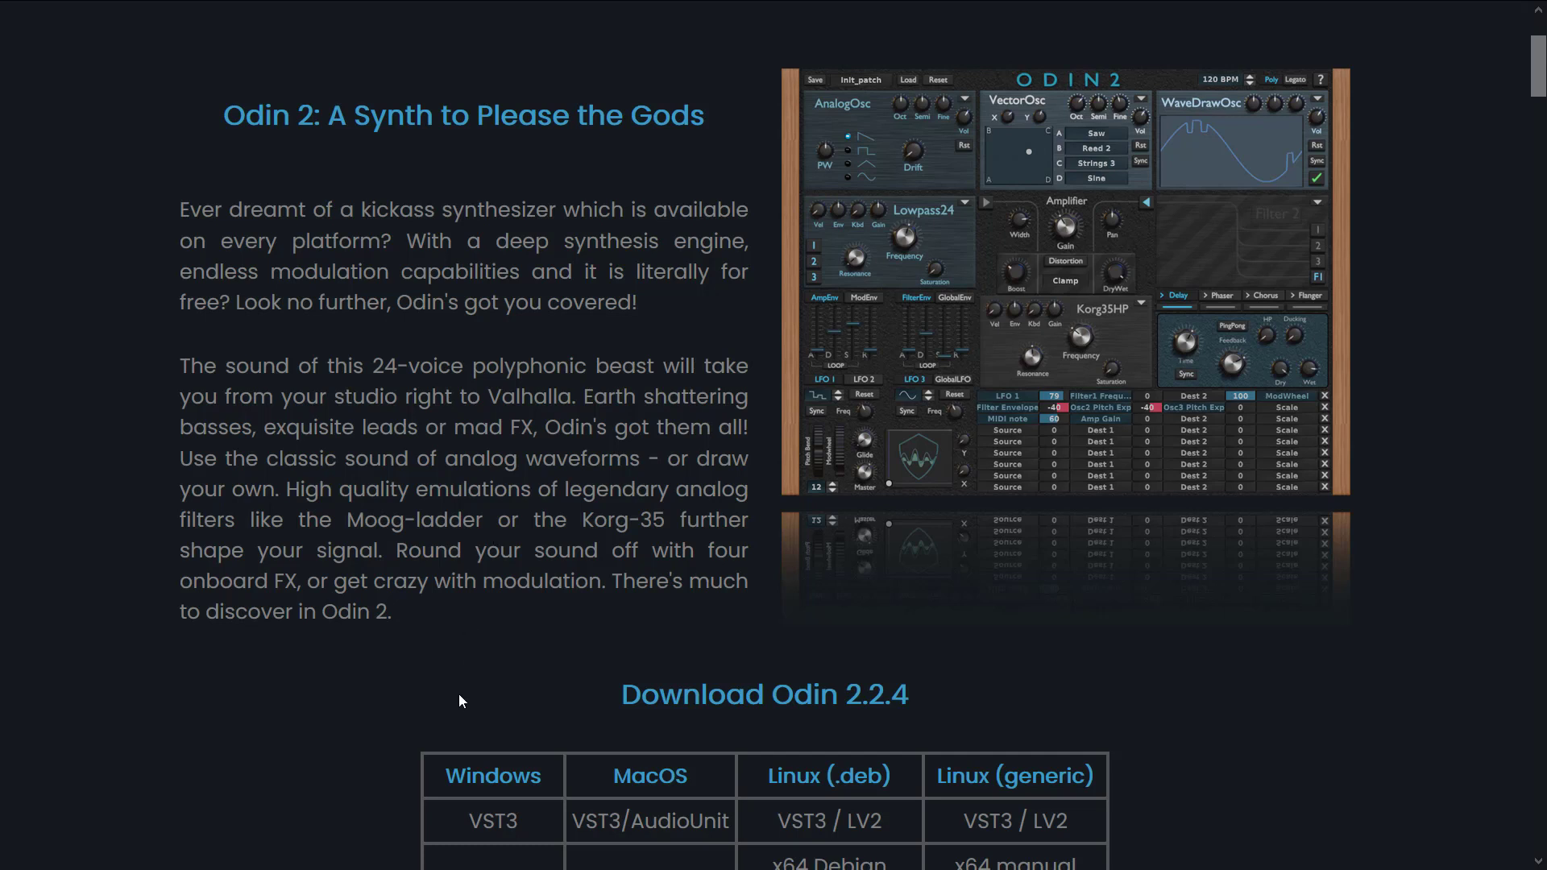
- Download the Odin 2.2.4 Linux (.deb) package, then scroll down to the Source Code section
scroll(751, 626, down, 3)
scroll(774, 604, down, 1)
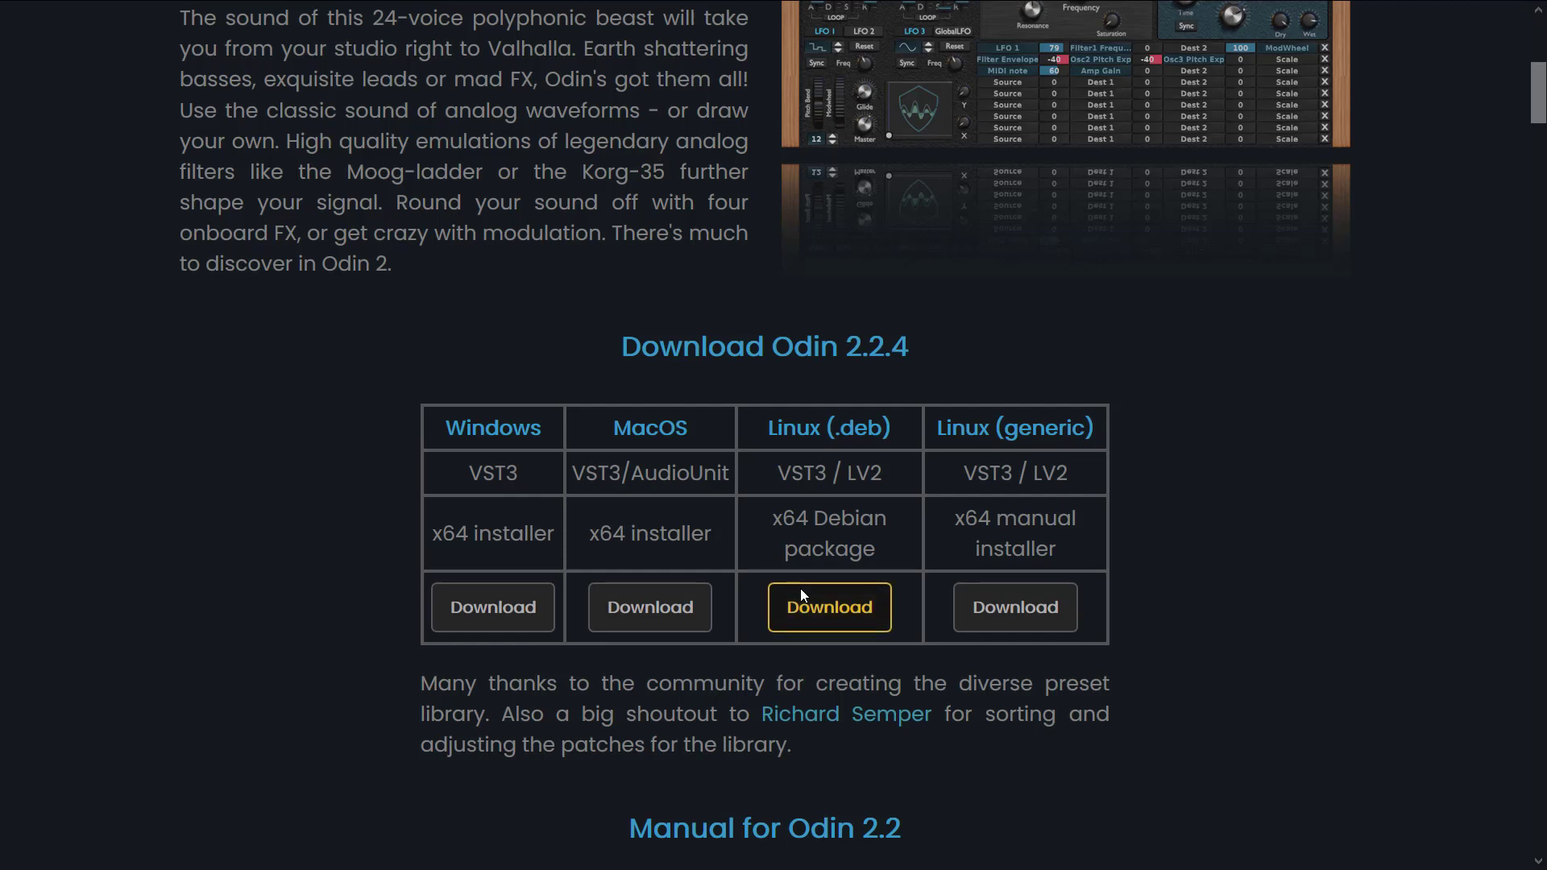
click(800, 588)
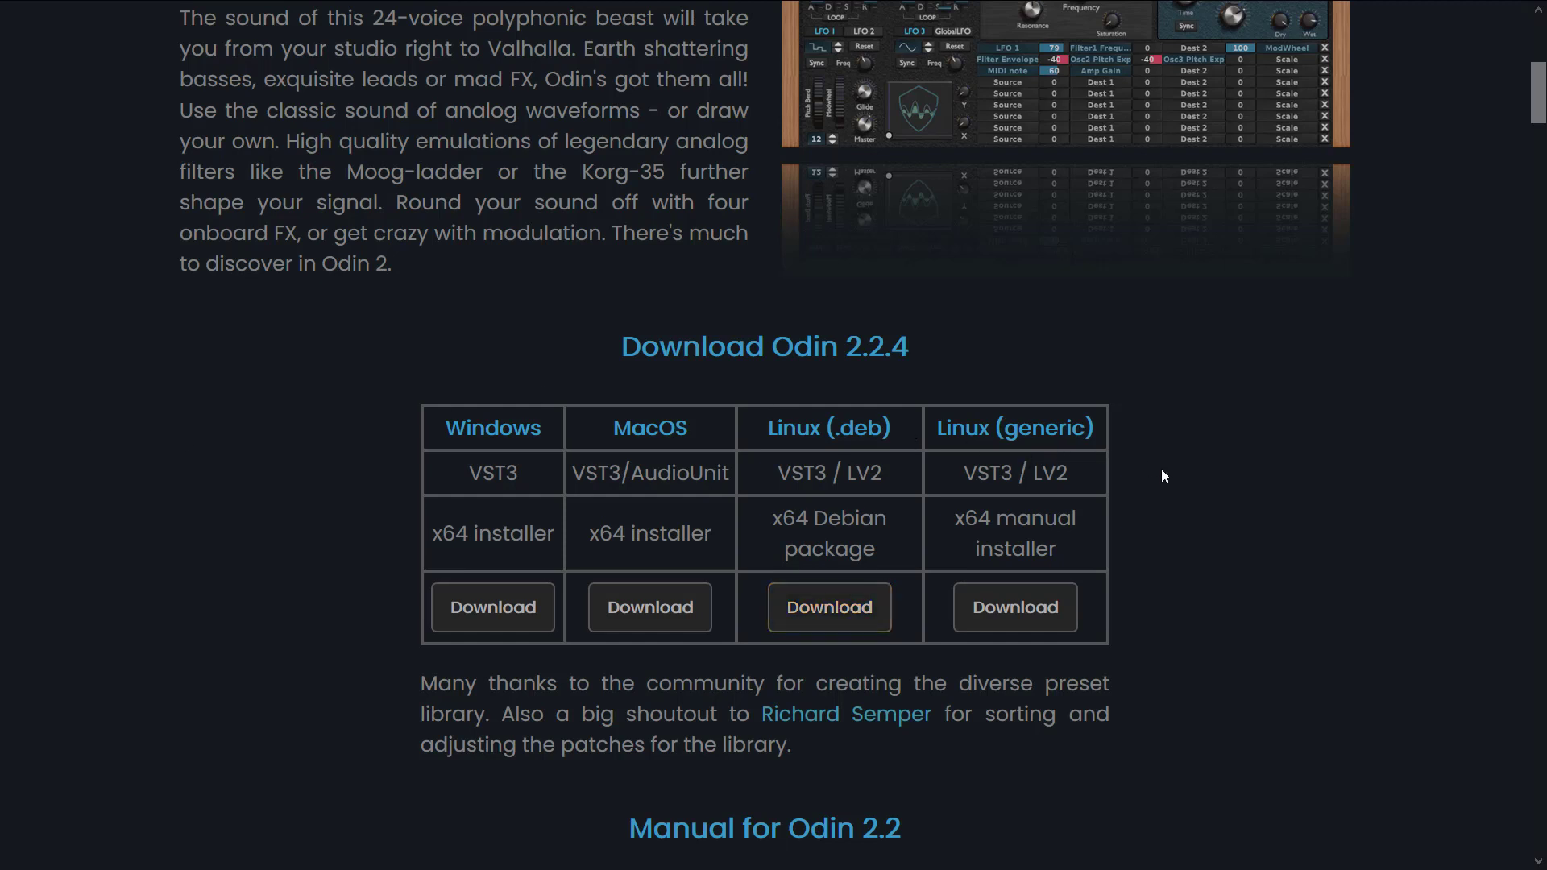
scroll(1189, 520, down, 5)
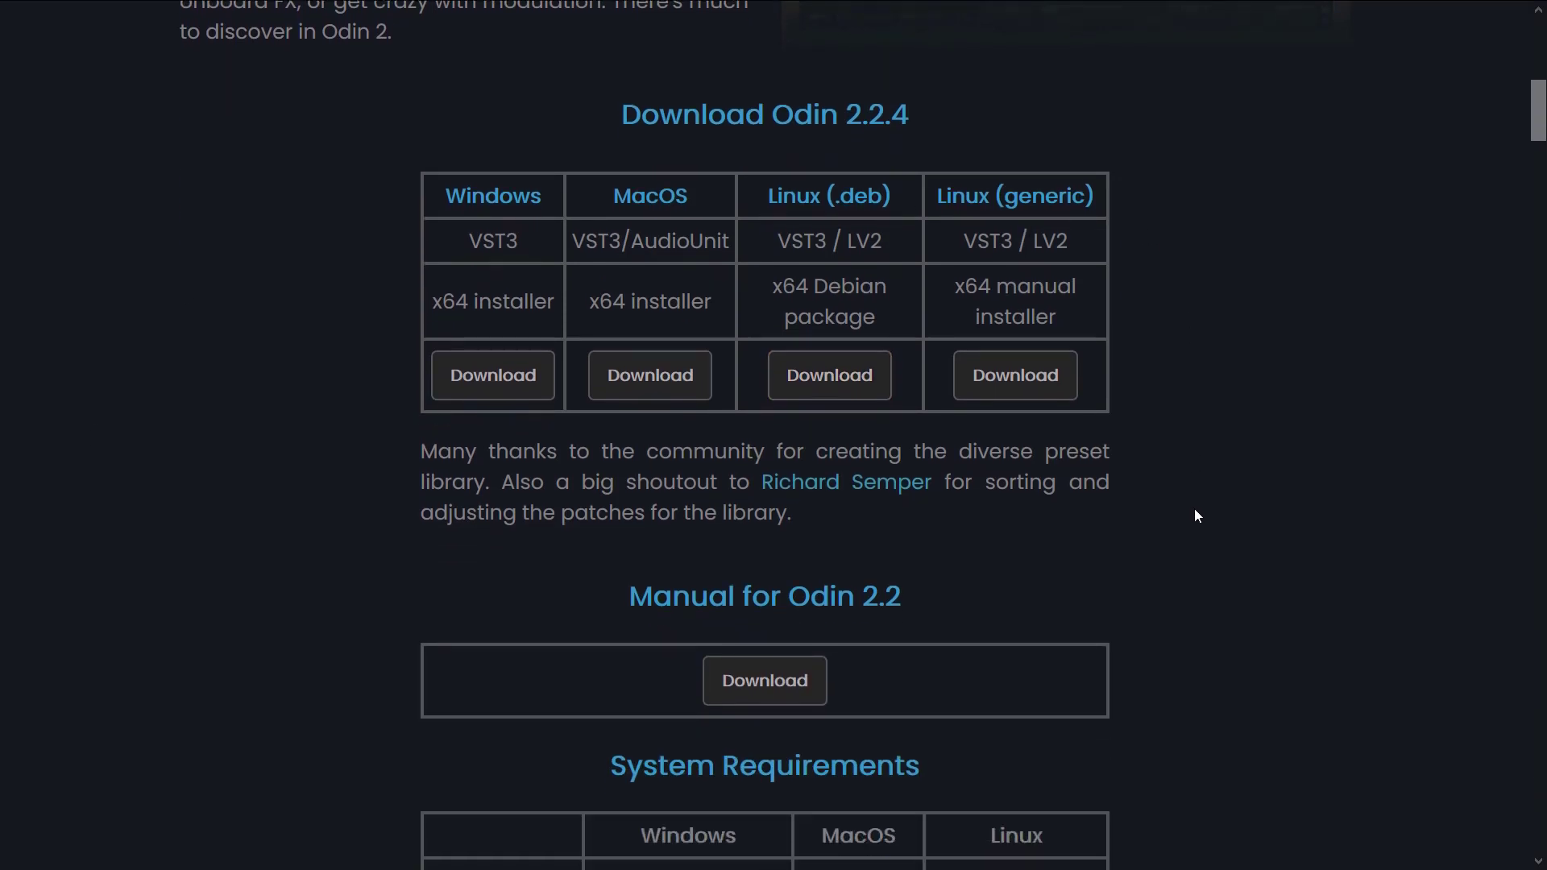
scroll(876, 511, down, 6)
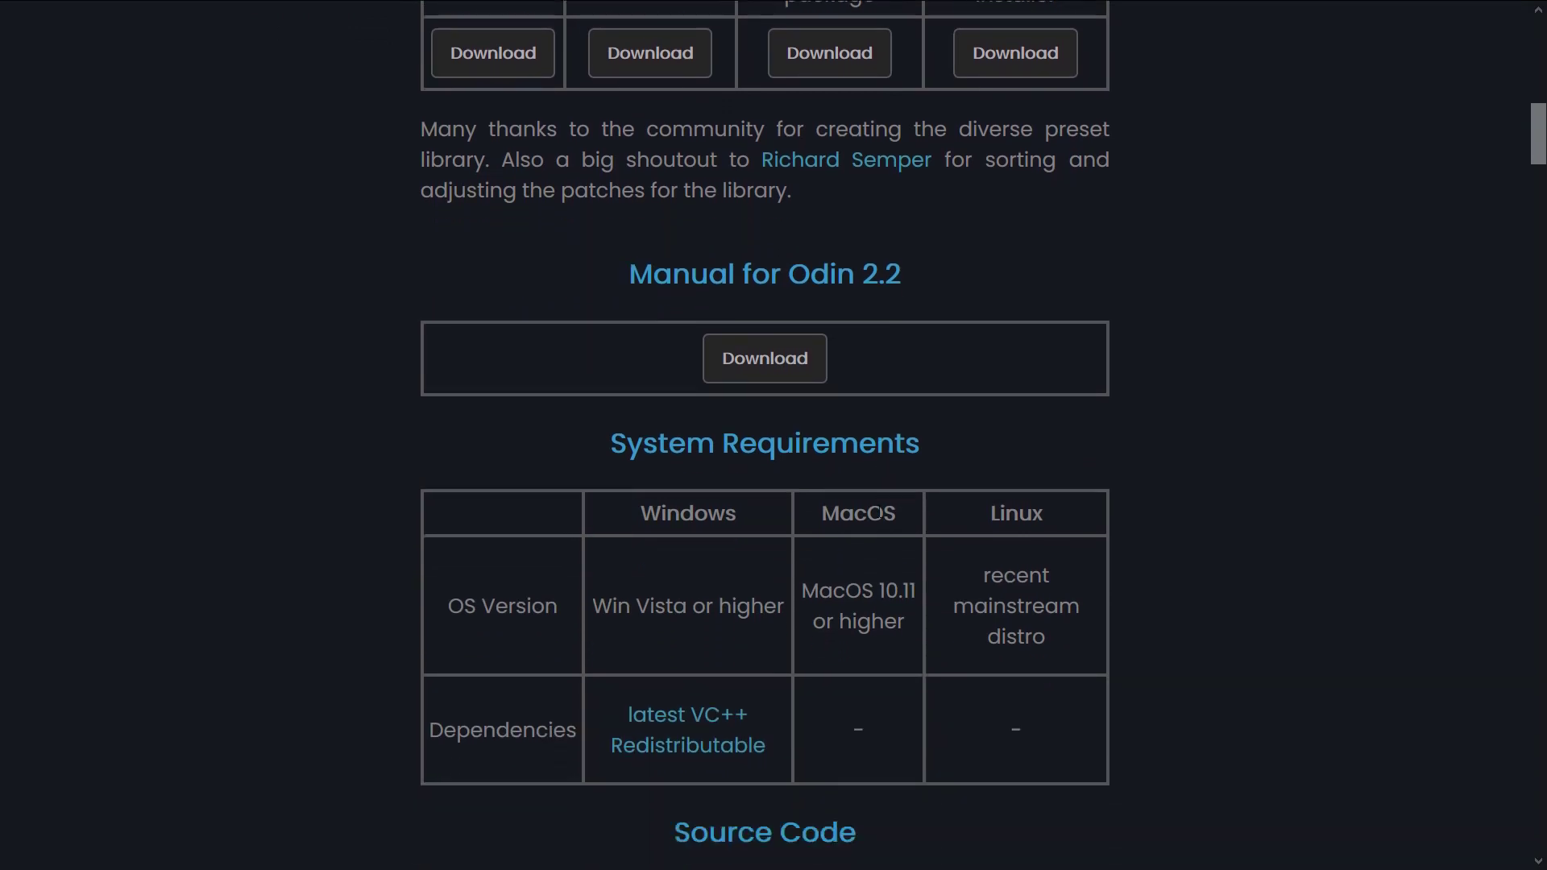
scroll(1323, 515, down, 2)
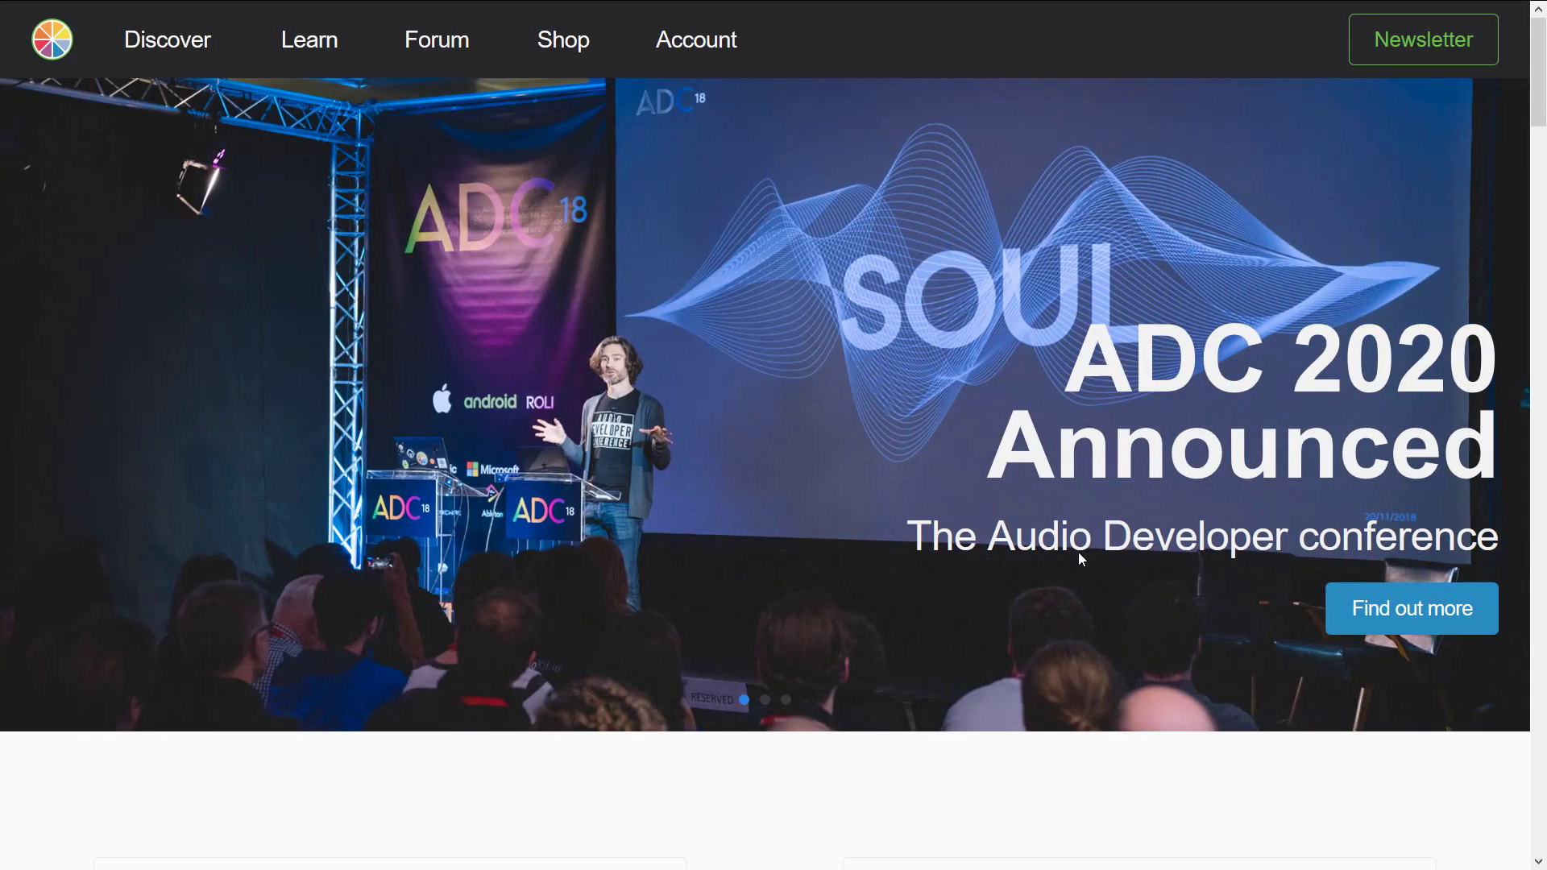
- Browse the TheWaveWarden/odin2 repository's file list and highlight its GPL-3.0 License text
key(ctrl+Tab)
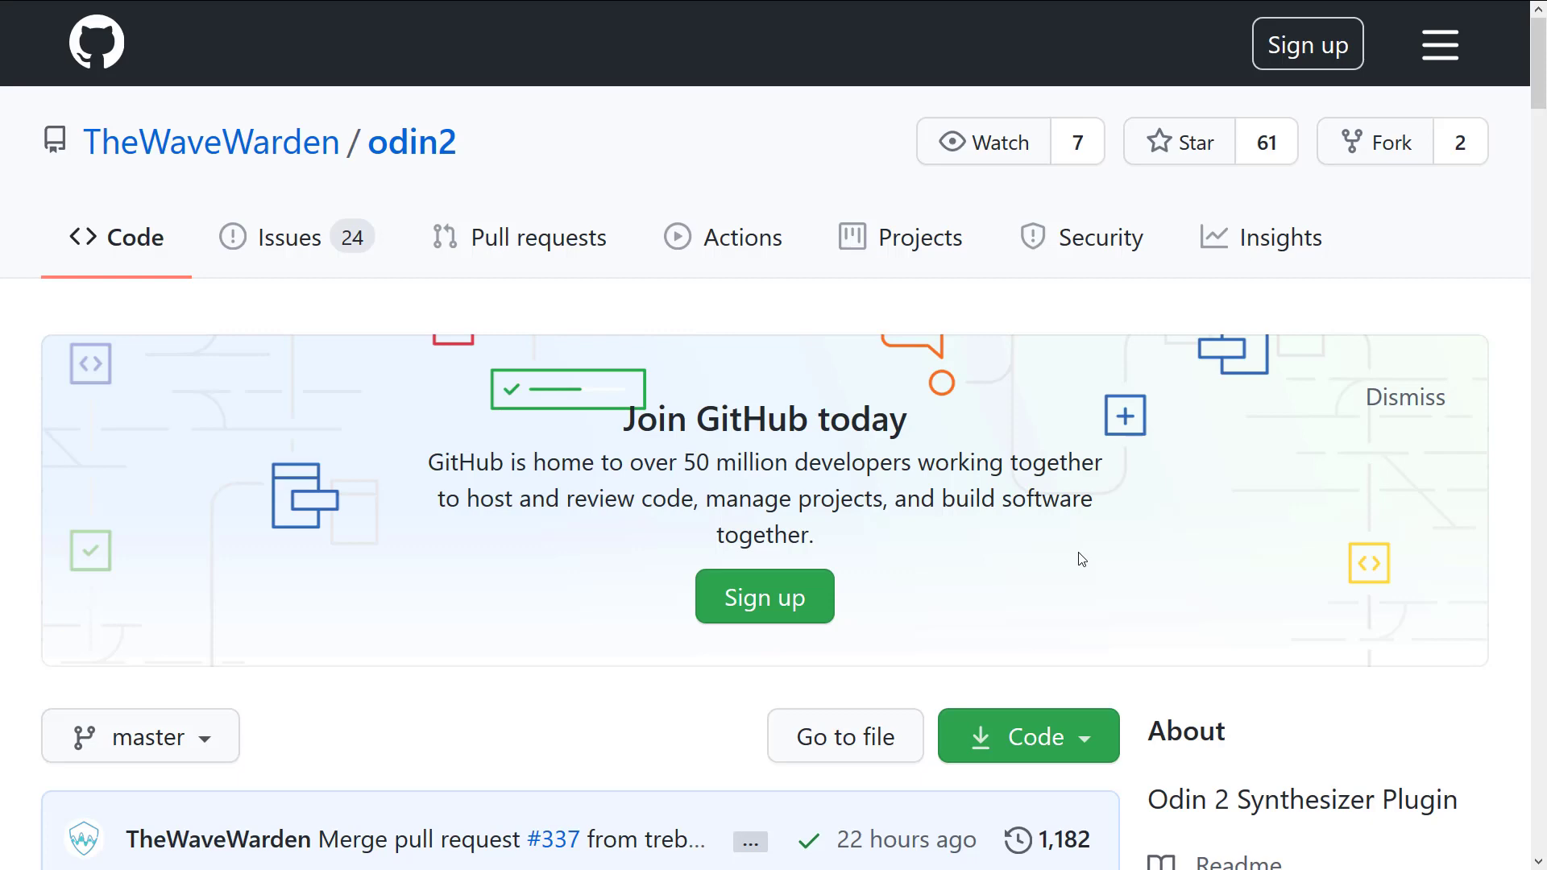
scroll(1071, 581, down, 2)
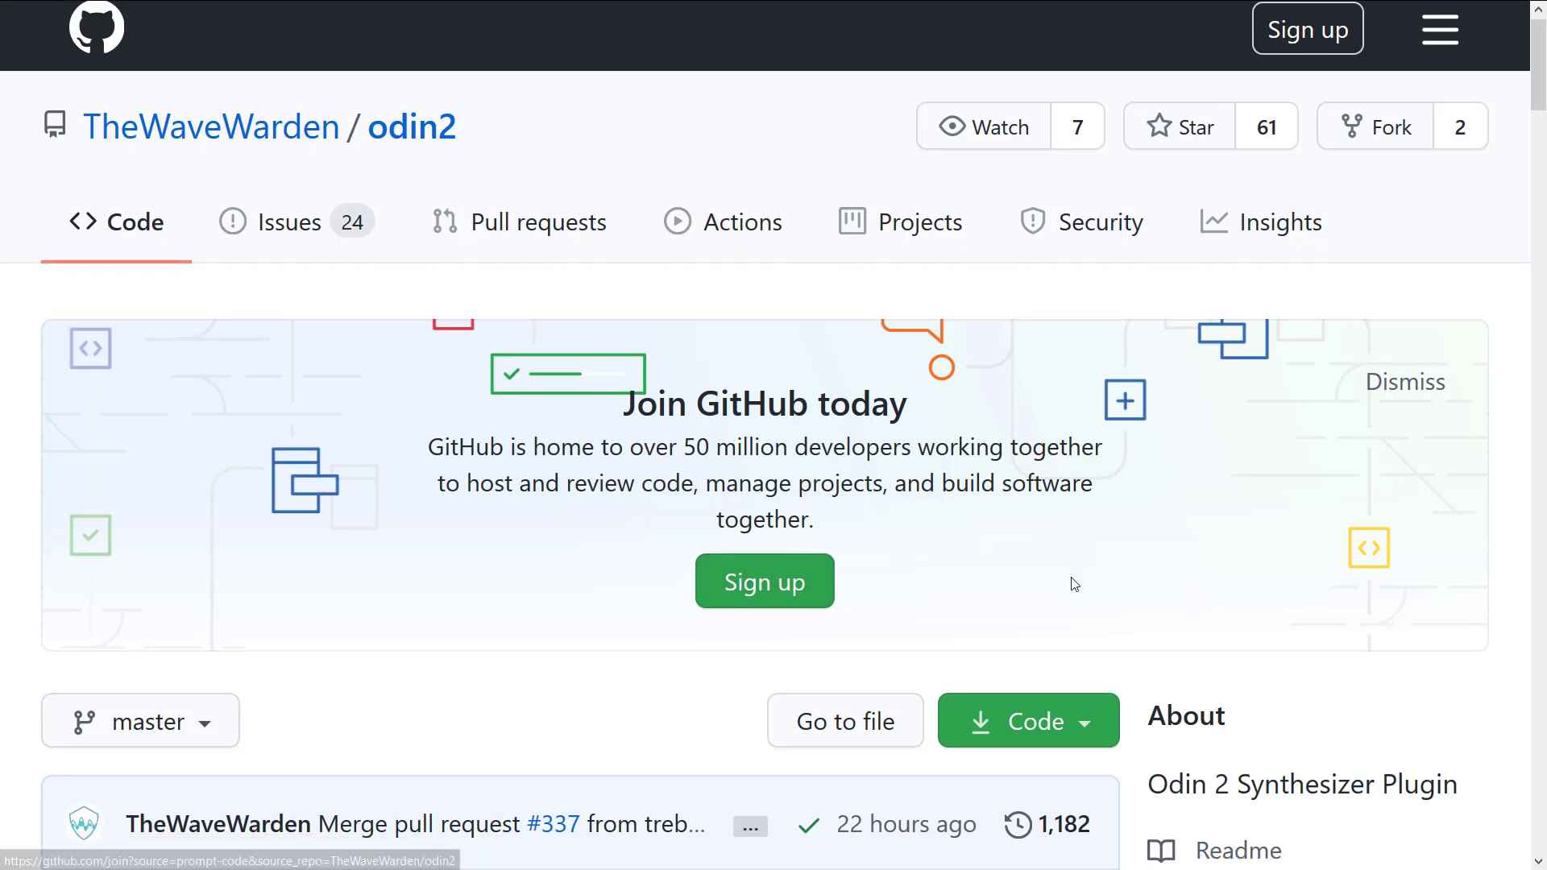
scroll(1074, 583, down, 4)
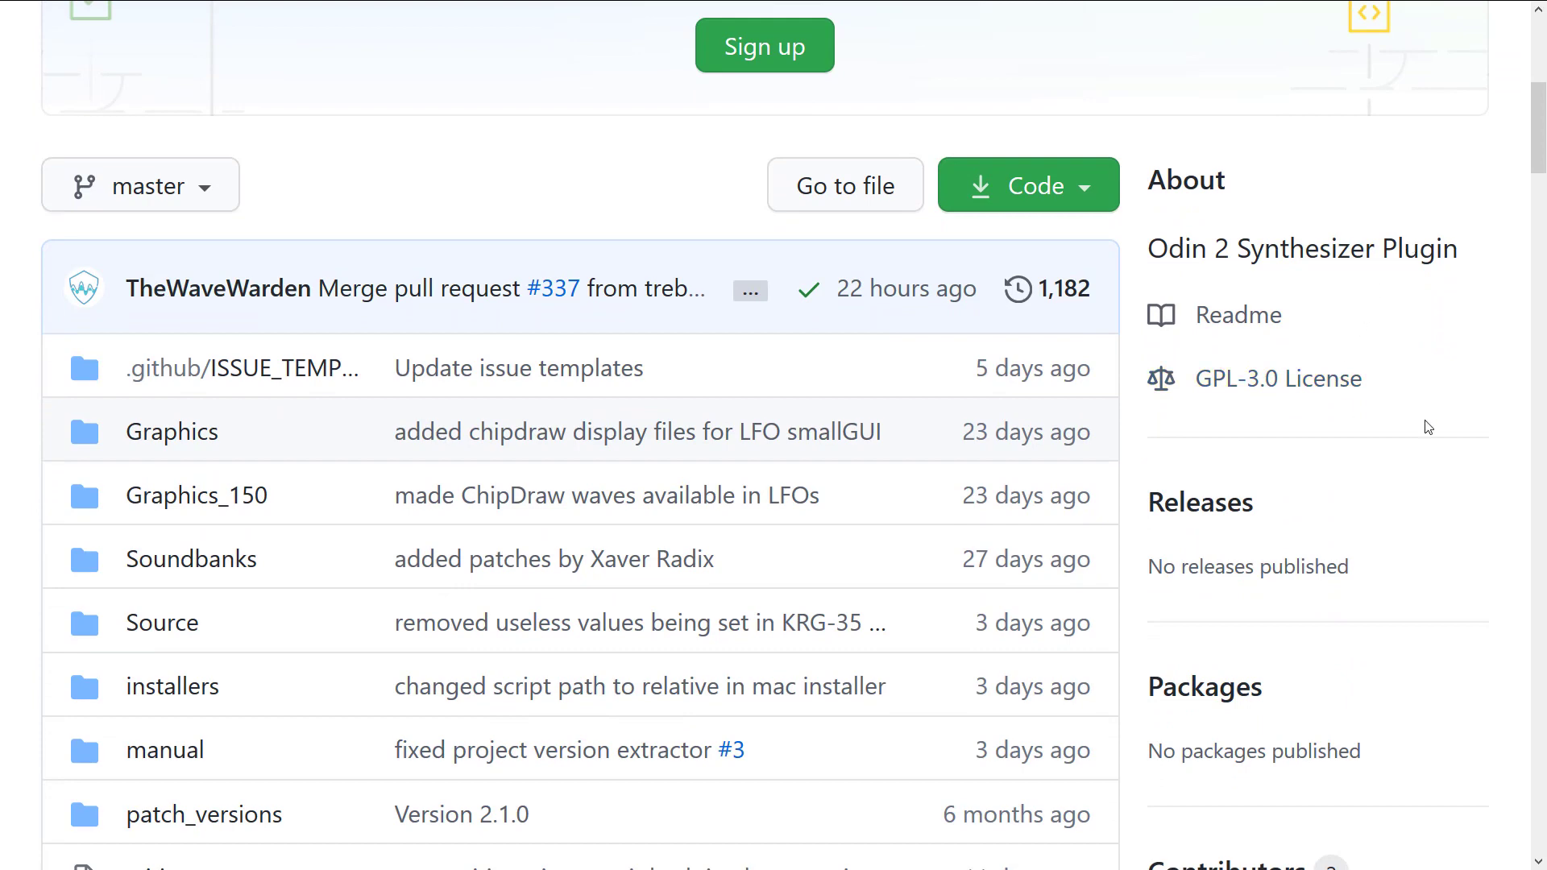
drag(1419, 377, 1191, 395)
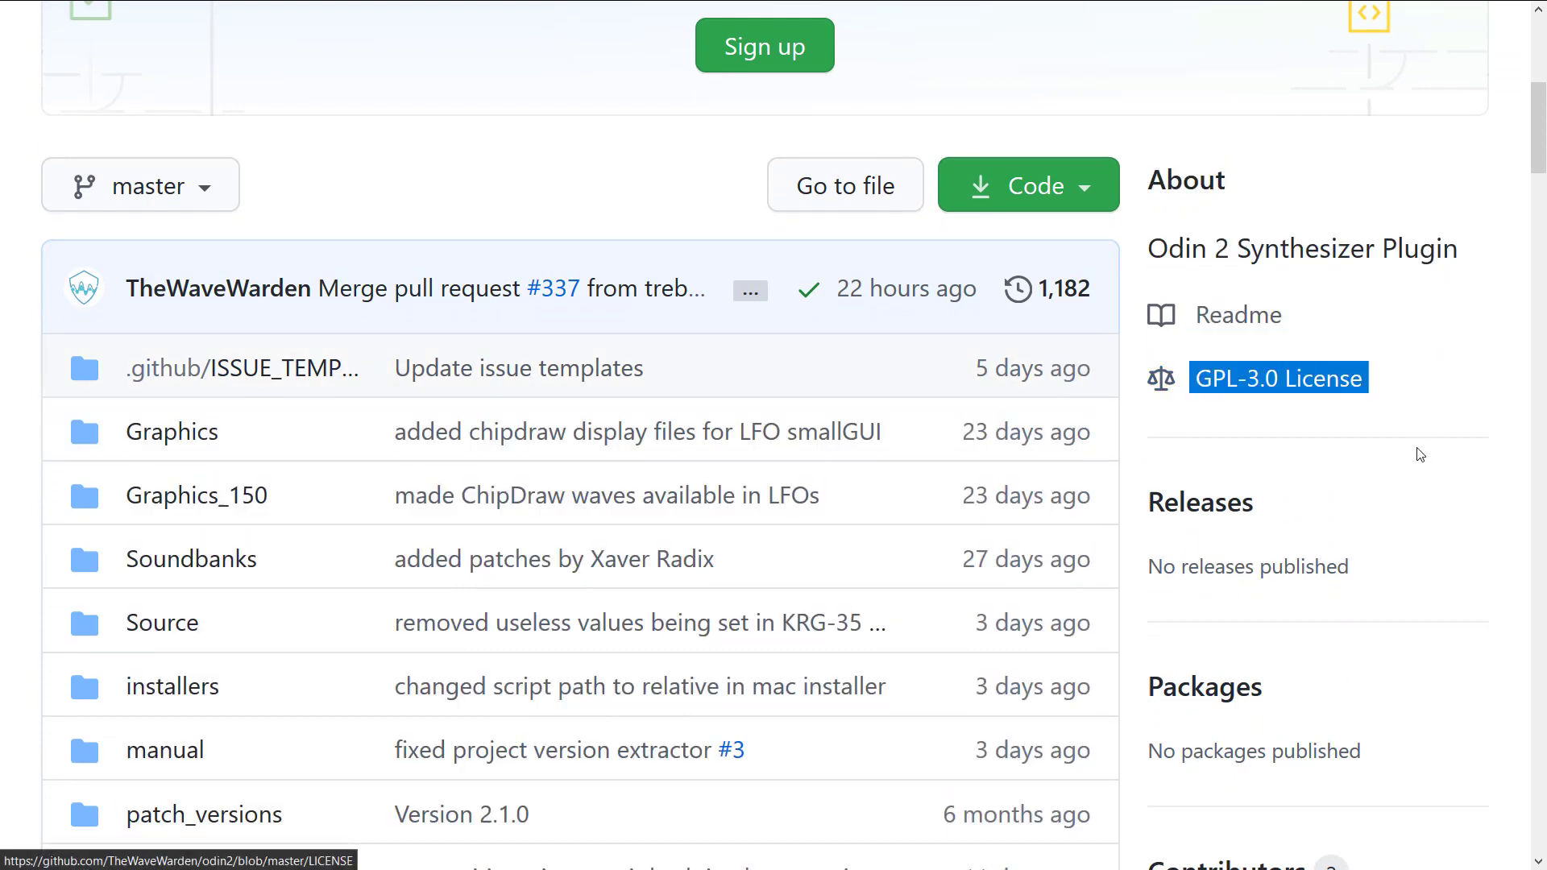
scroll(1332, 408, down, 4)
scroll(1332, 408, down, 4)
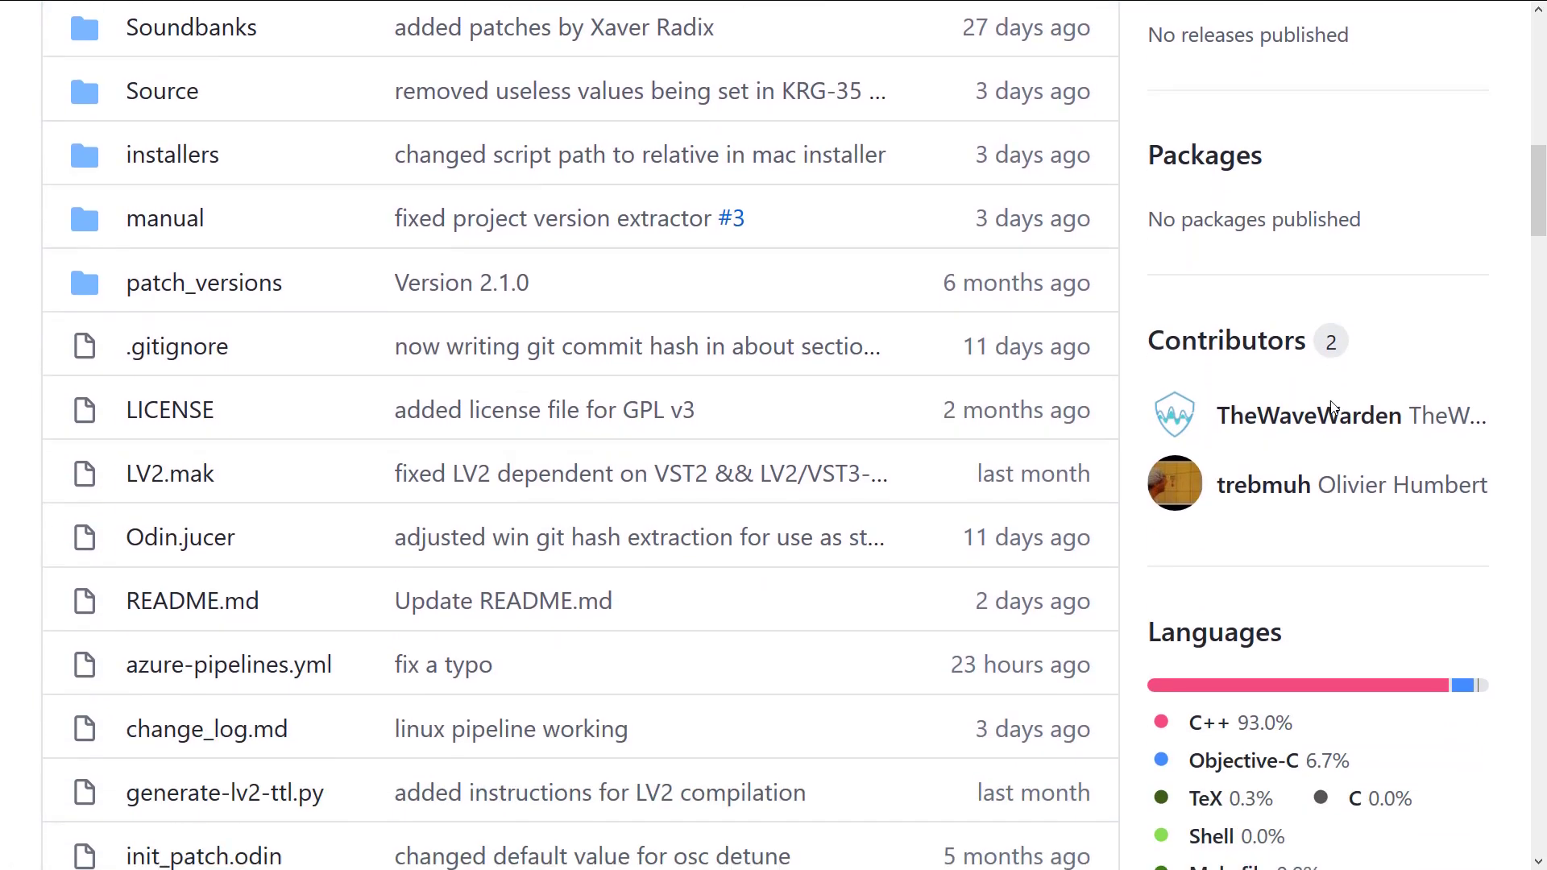
drag(963, 143, 1127, 180)
scroll(1104, 306, up, 10)
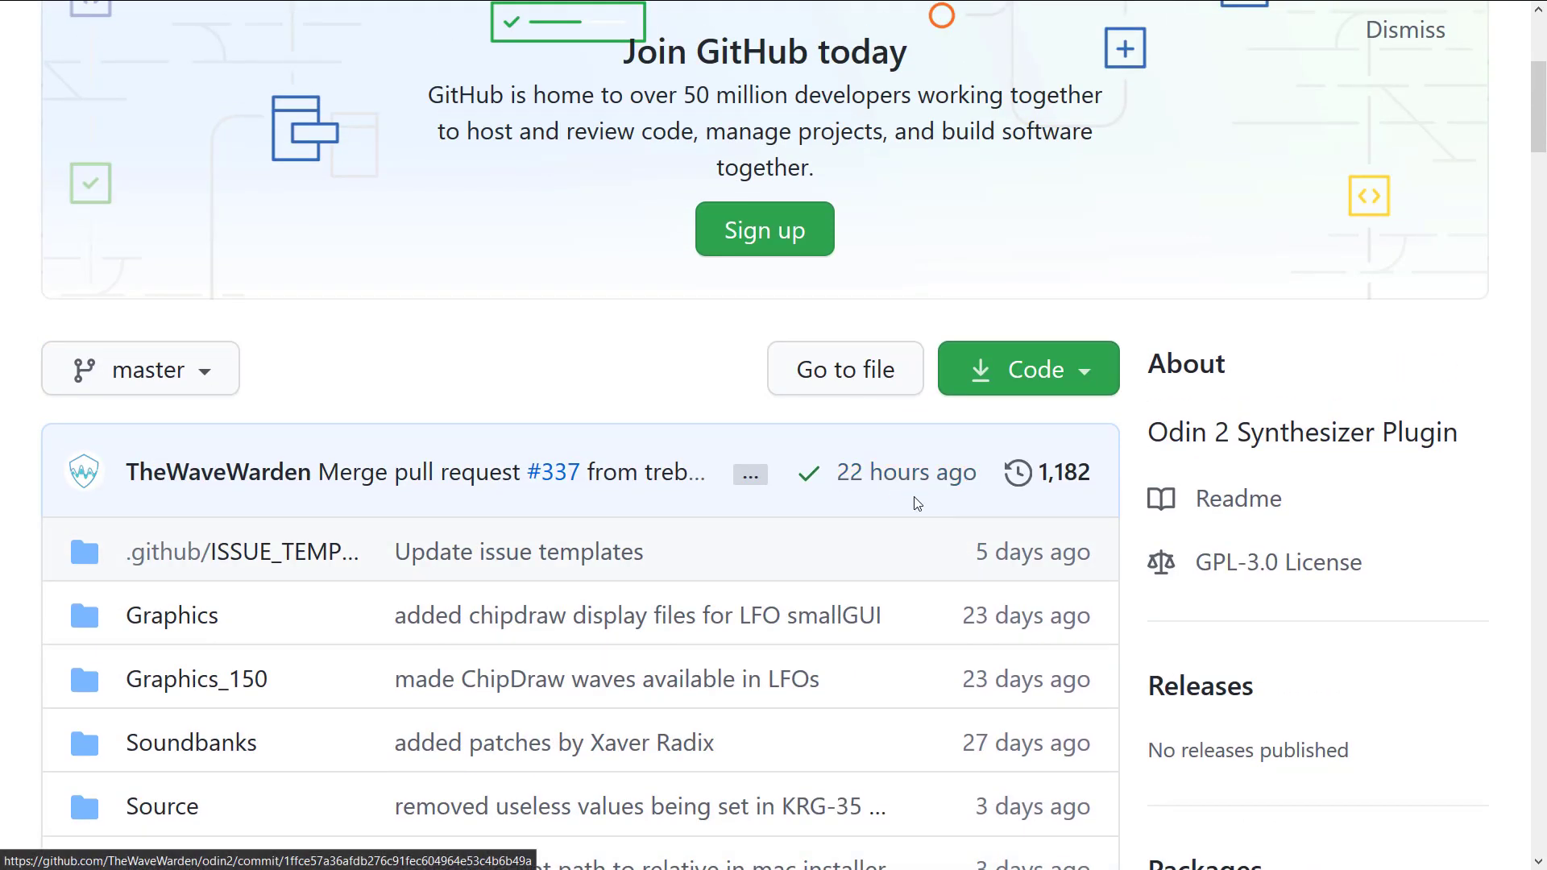
- Scroll through the JUCE repository files and README, then return to the Mixcraft 9 project
key(alt+Left)
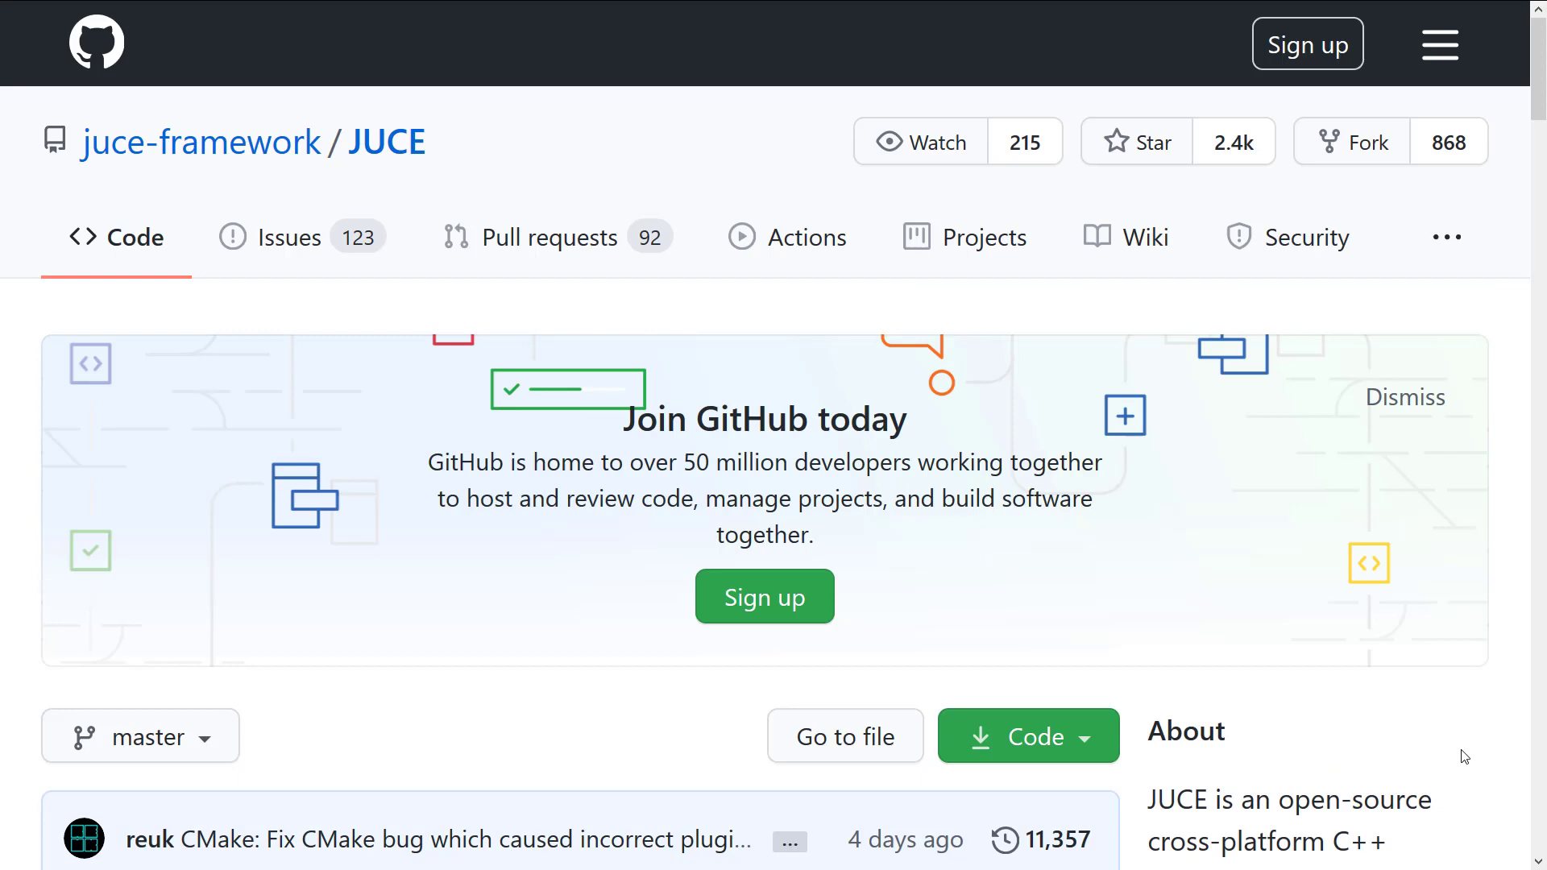
scroll(1085, 597, down, 2)
scroll(1090, 610, down, 4)
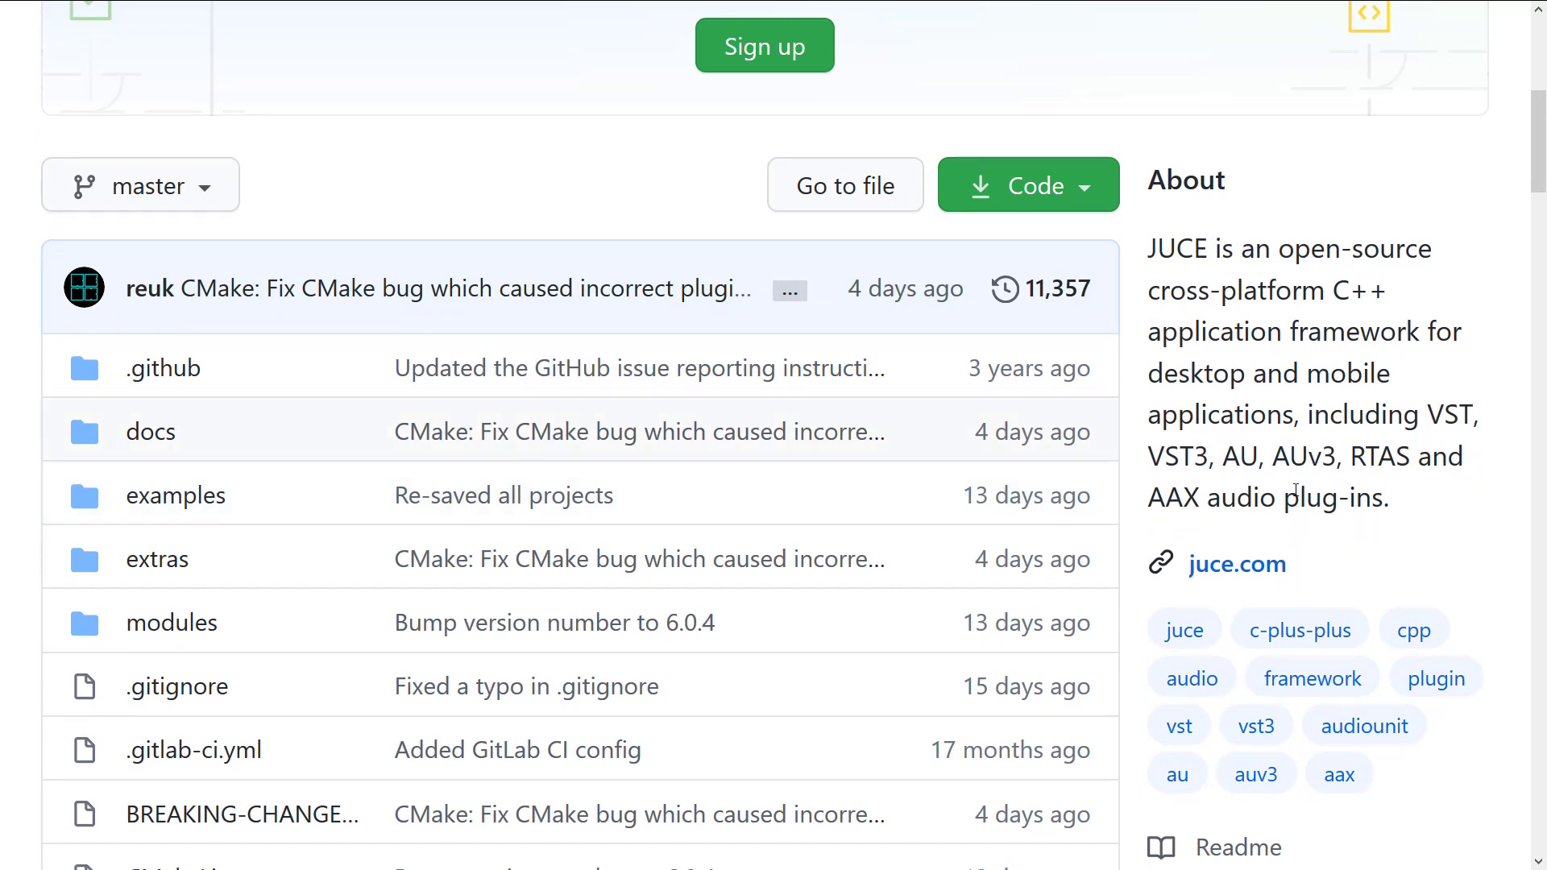
scroll(1296, 489, down, 6)
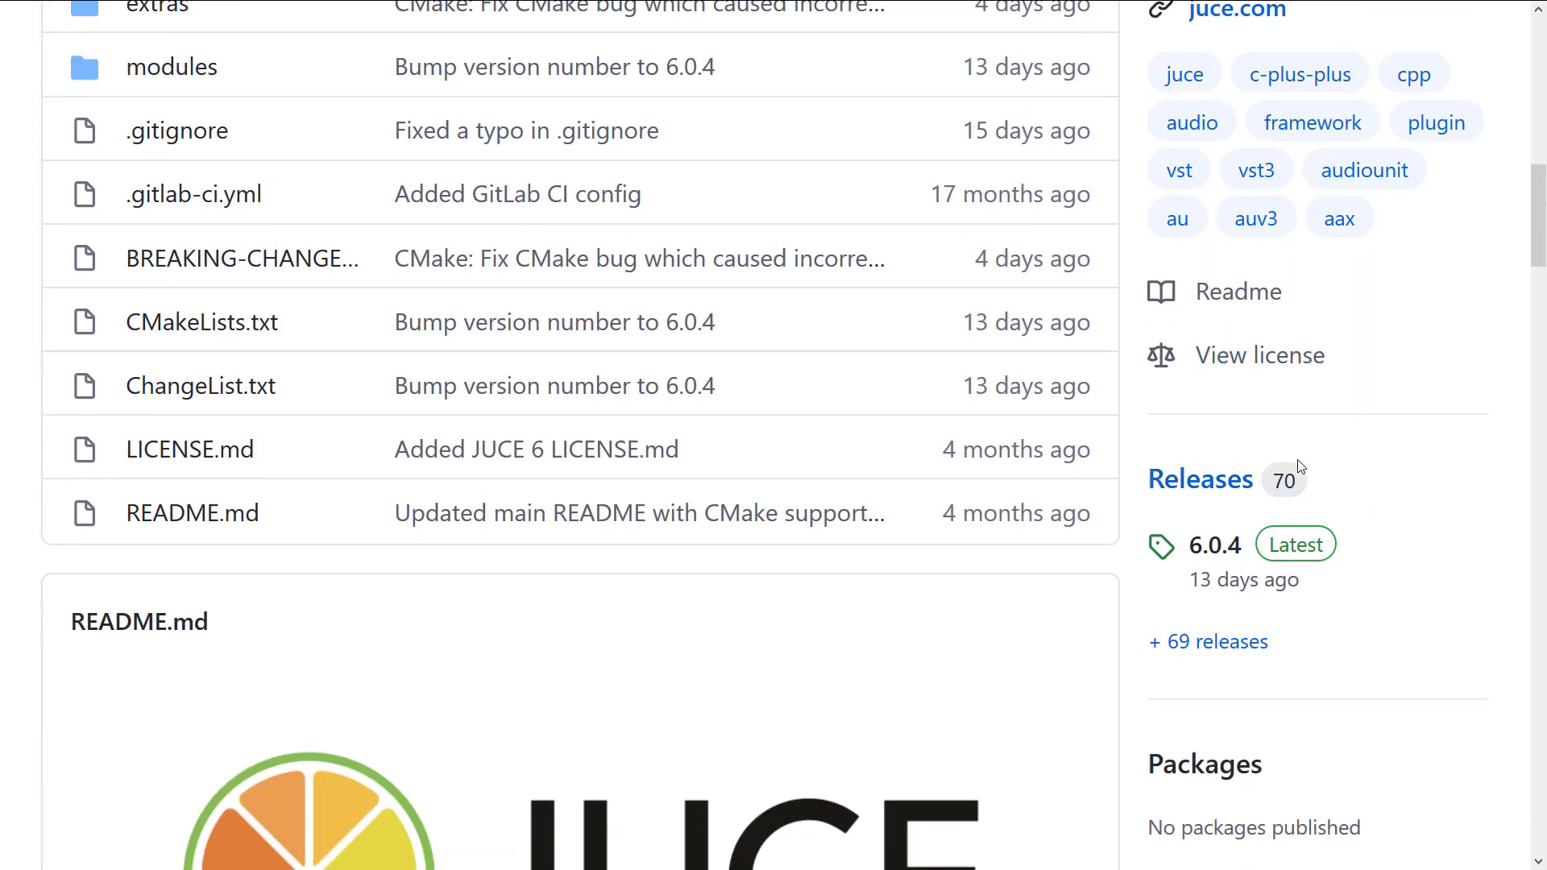
scroll(714, 438, down, 11)
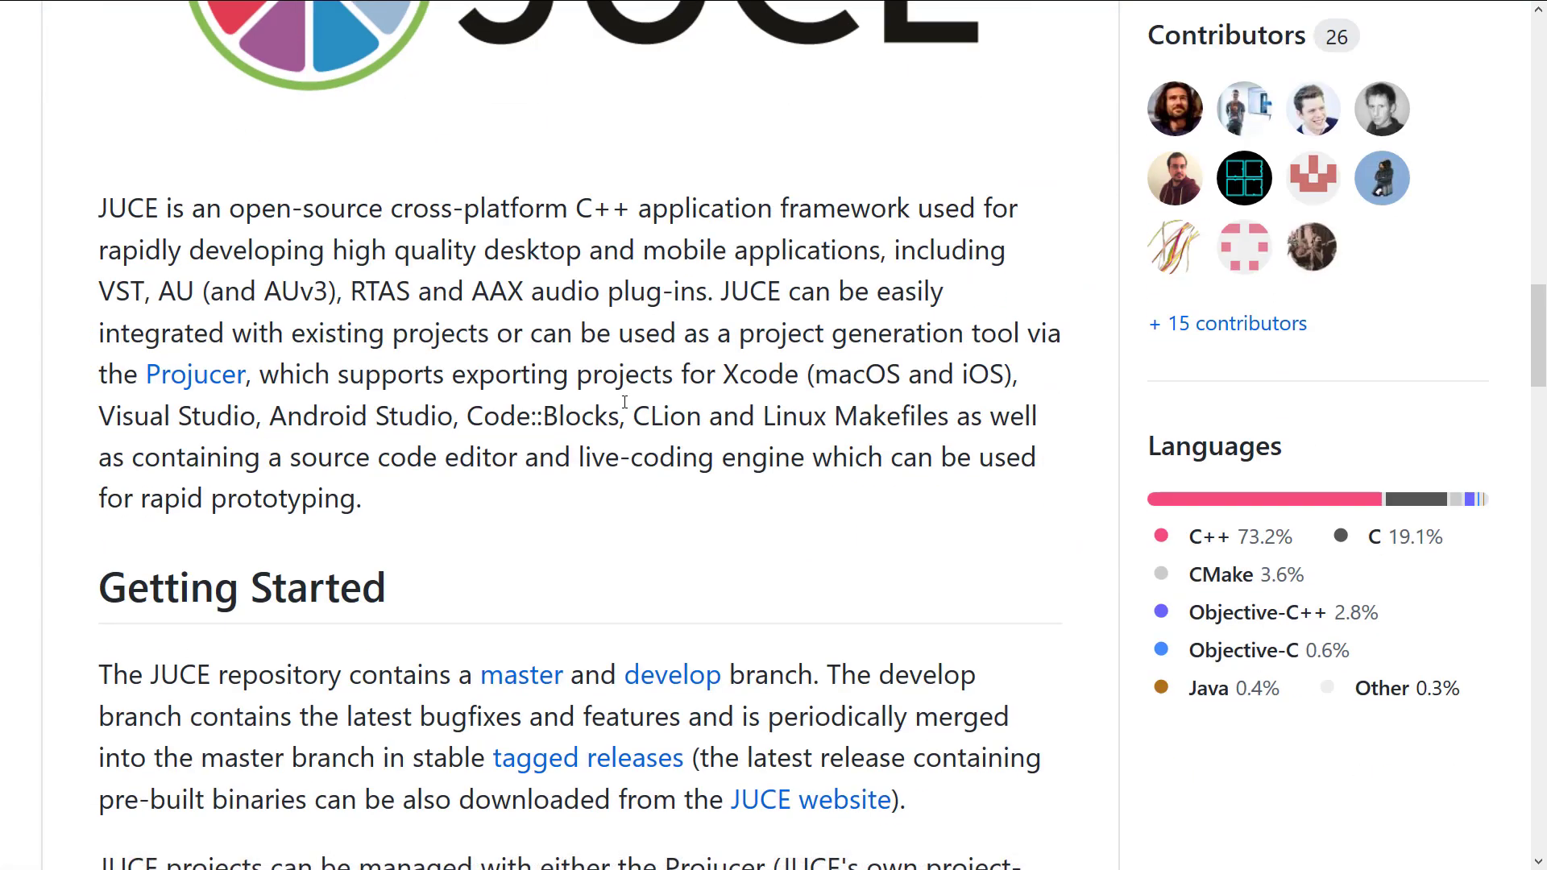
scroll(460, 442, up, 6)
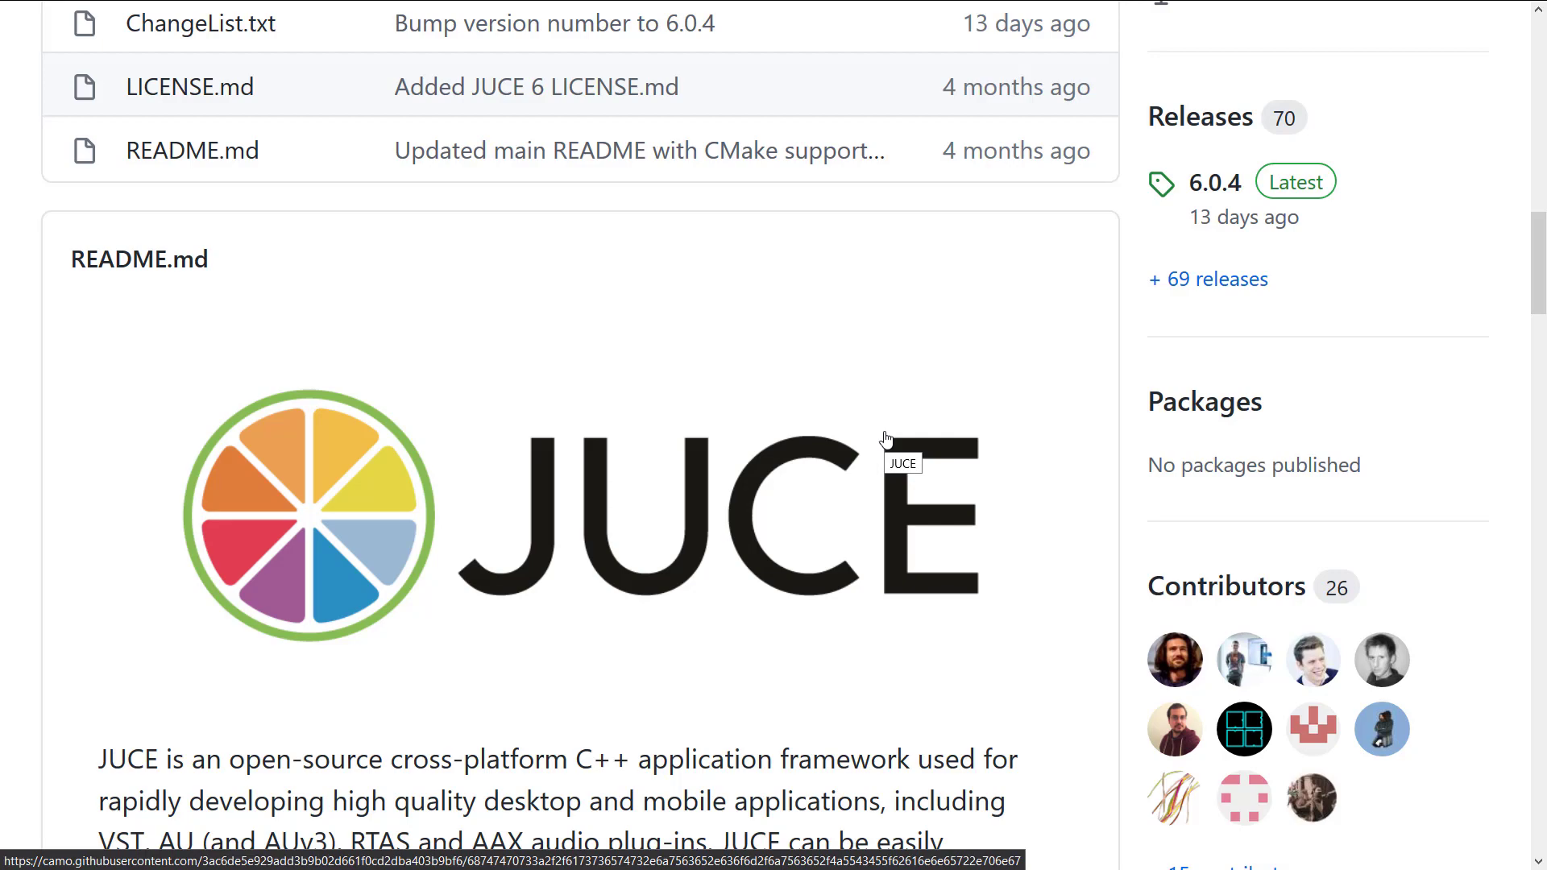
key(alt+Tab)
key(alt+Tab)
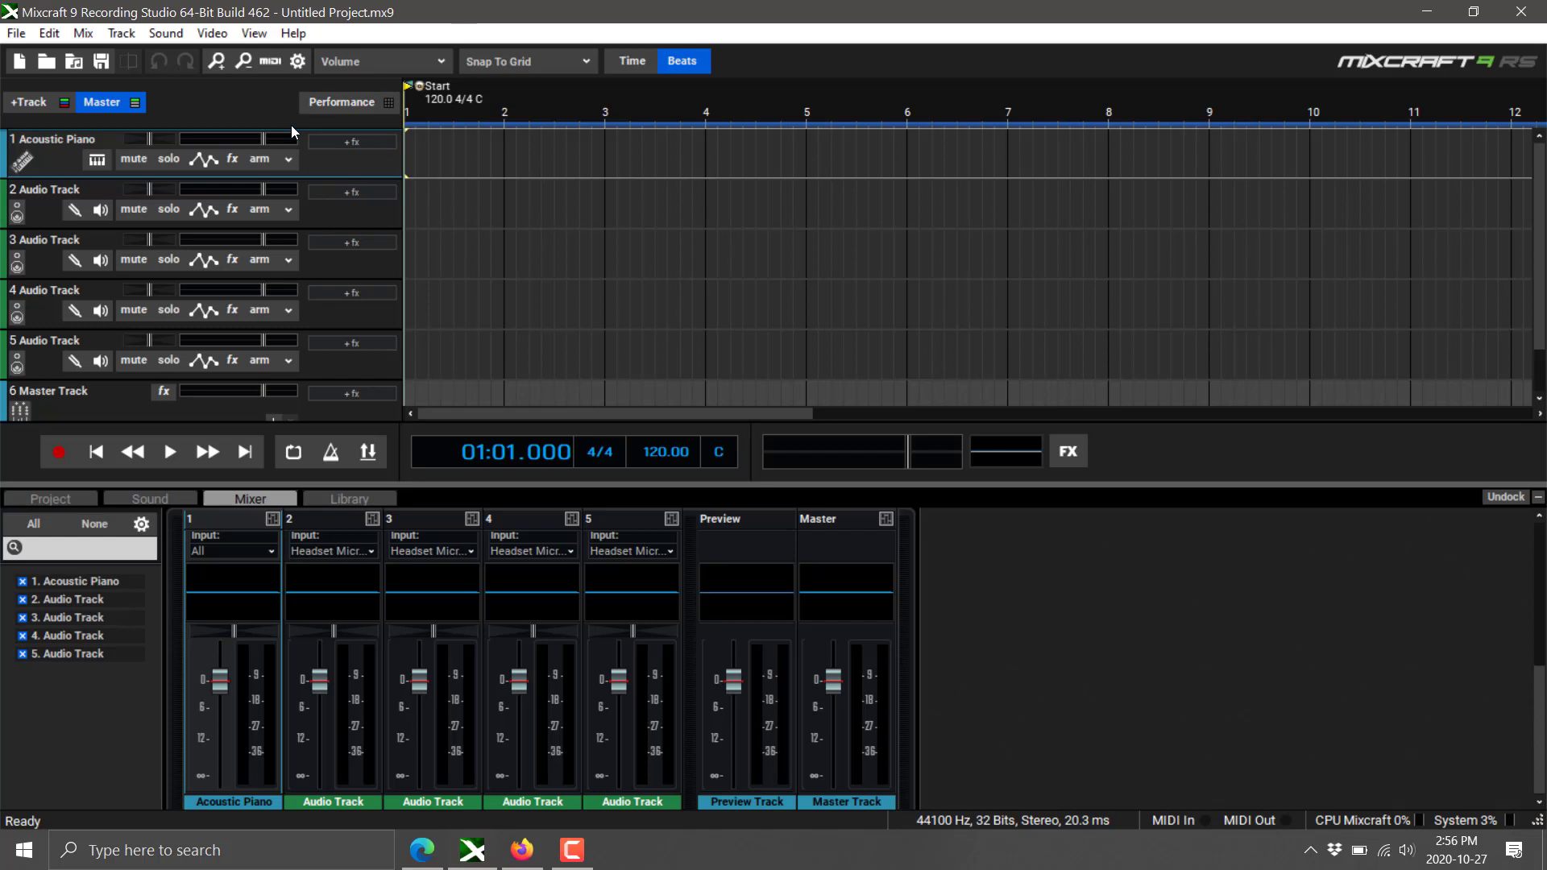
- Pick Odin2 (VST3) from the <VSTi Instruments> list as track 1's instrument
click(97, 160)
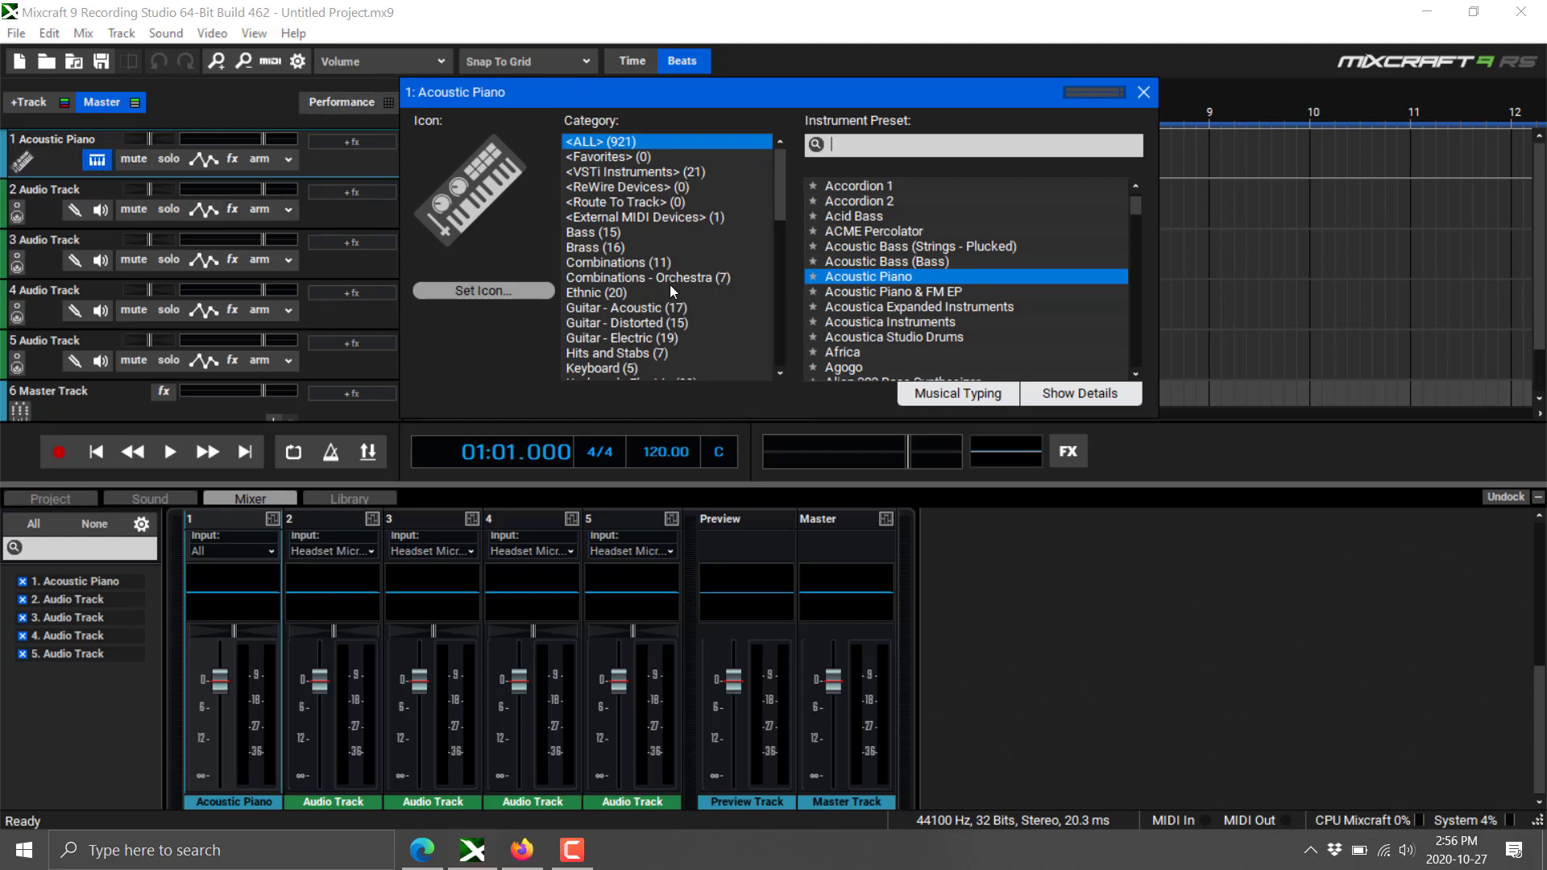
click(635, 172)
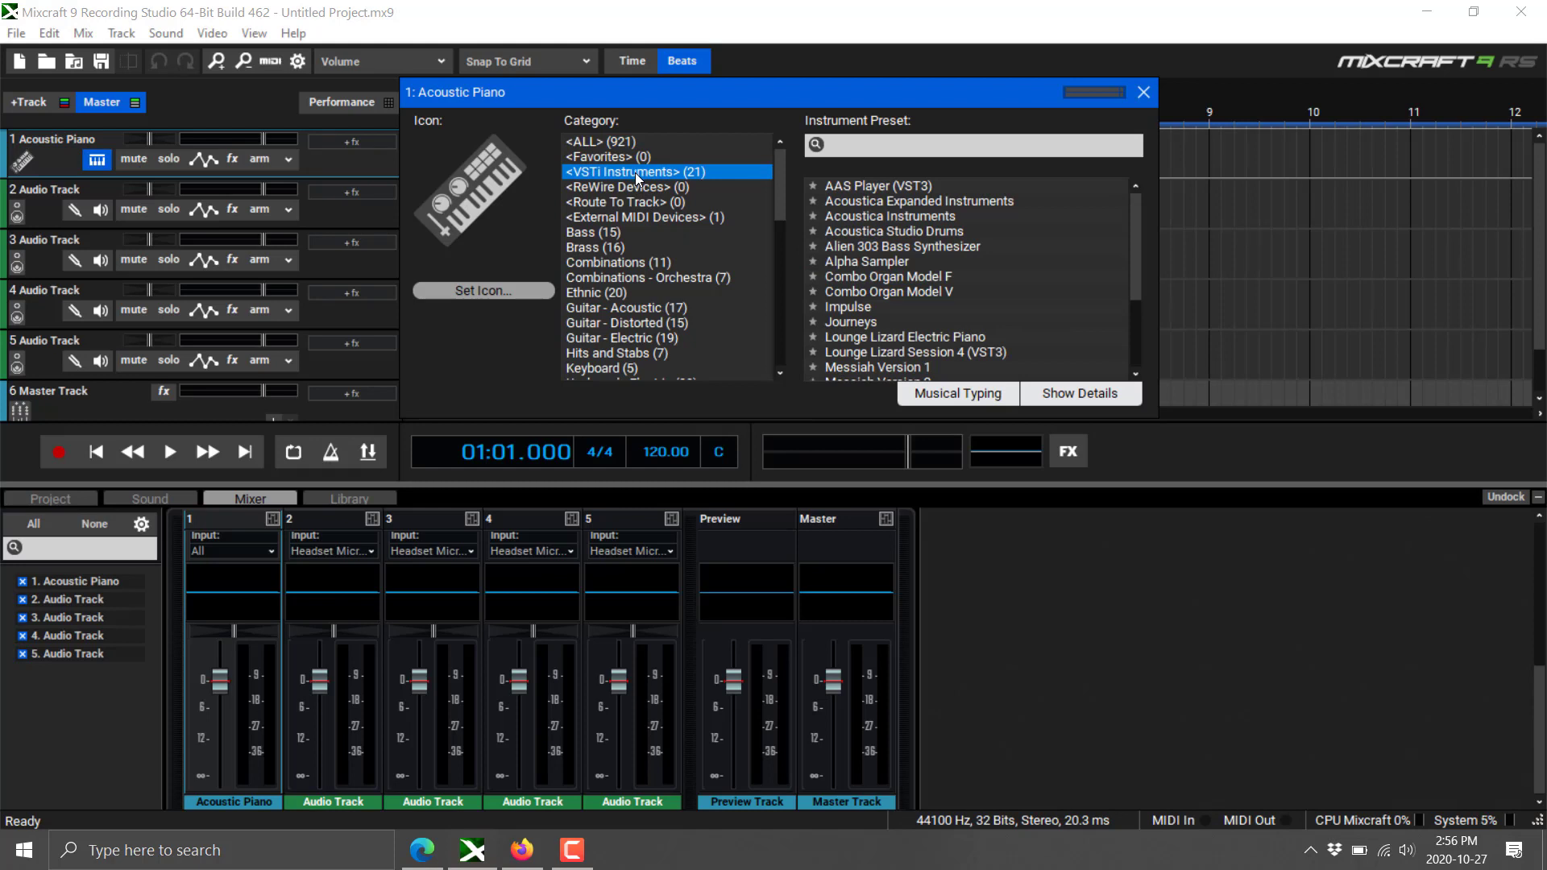
scroll(999, 258, down, 2)
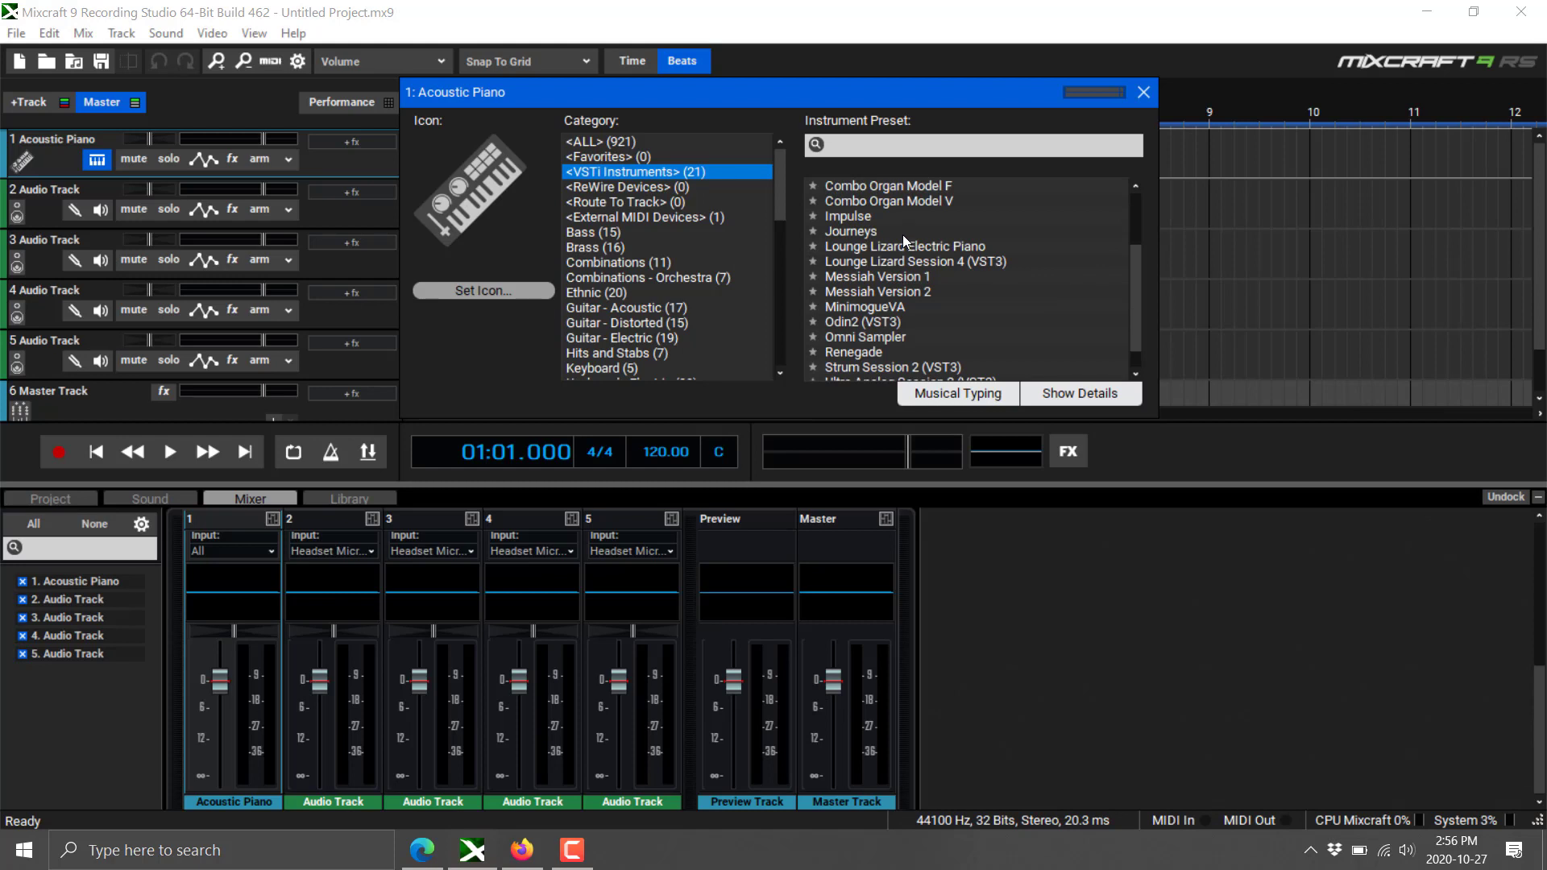
scroll(926, 293, down, 1)
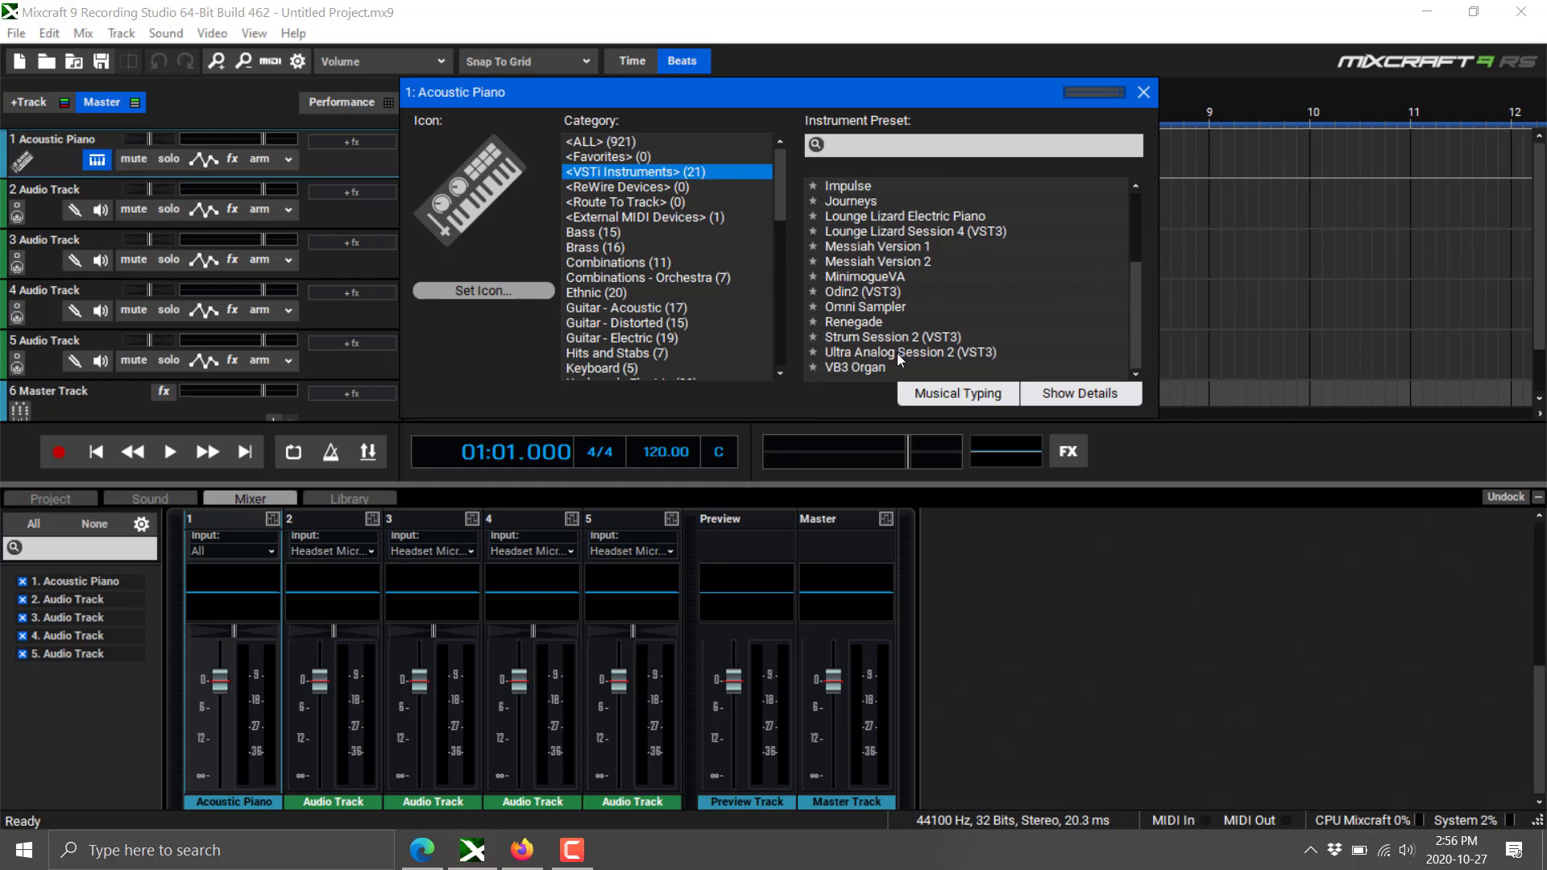
click(863, 287)
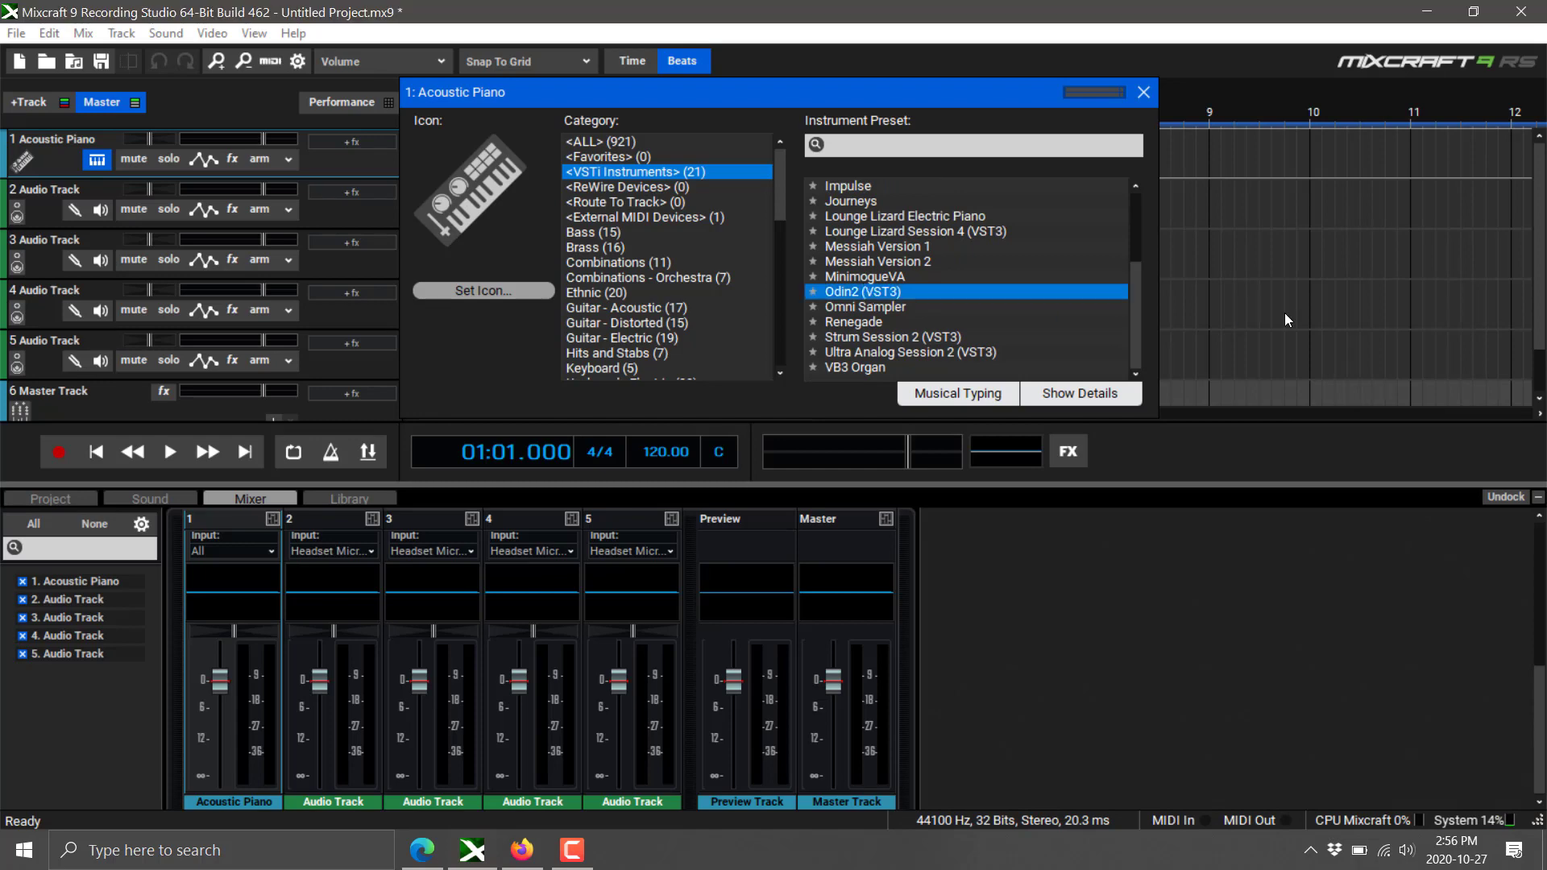
- Load Odin2 onto track 1 and try its 100% and 150% editor sizes
double_click(877, 291)
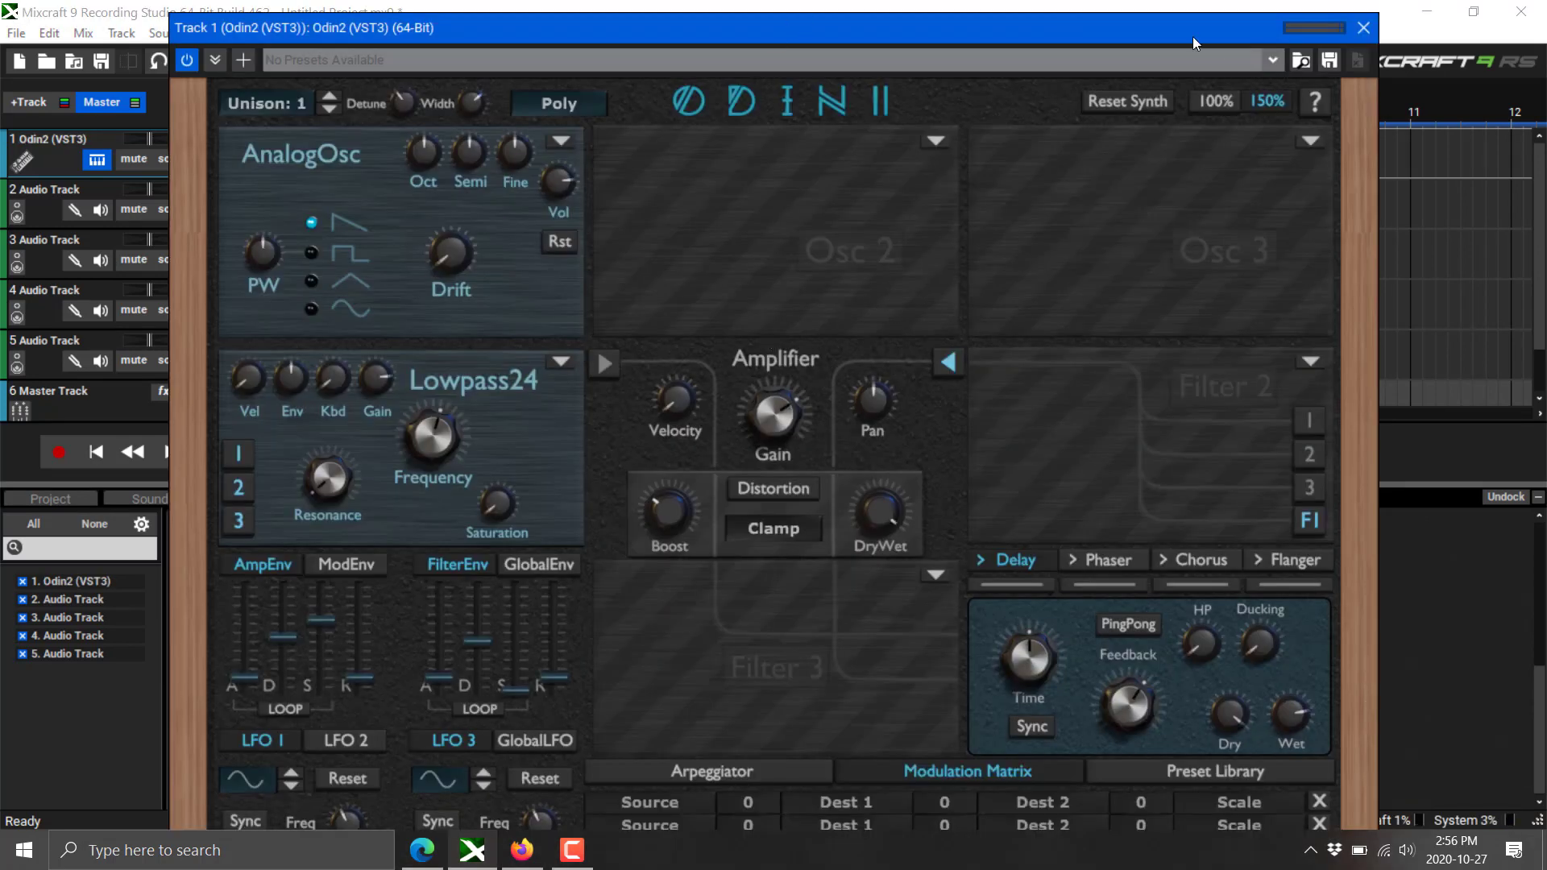
click(1215, 100)
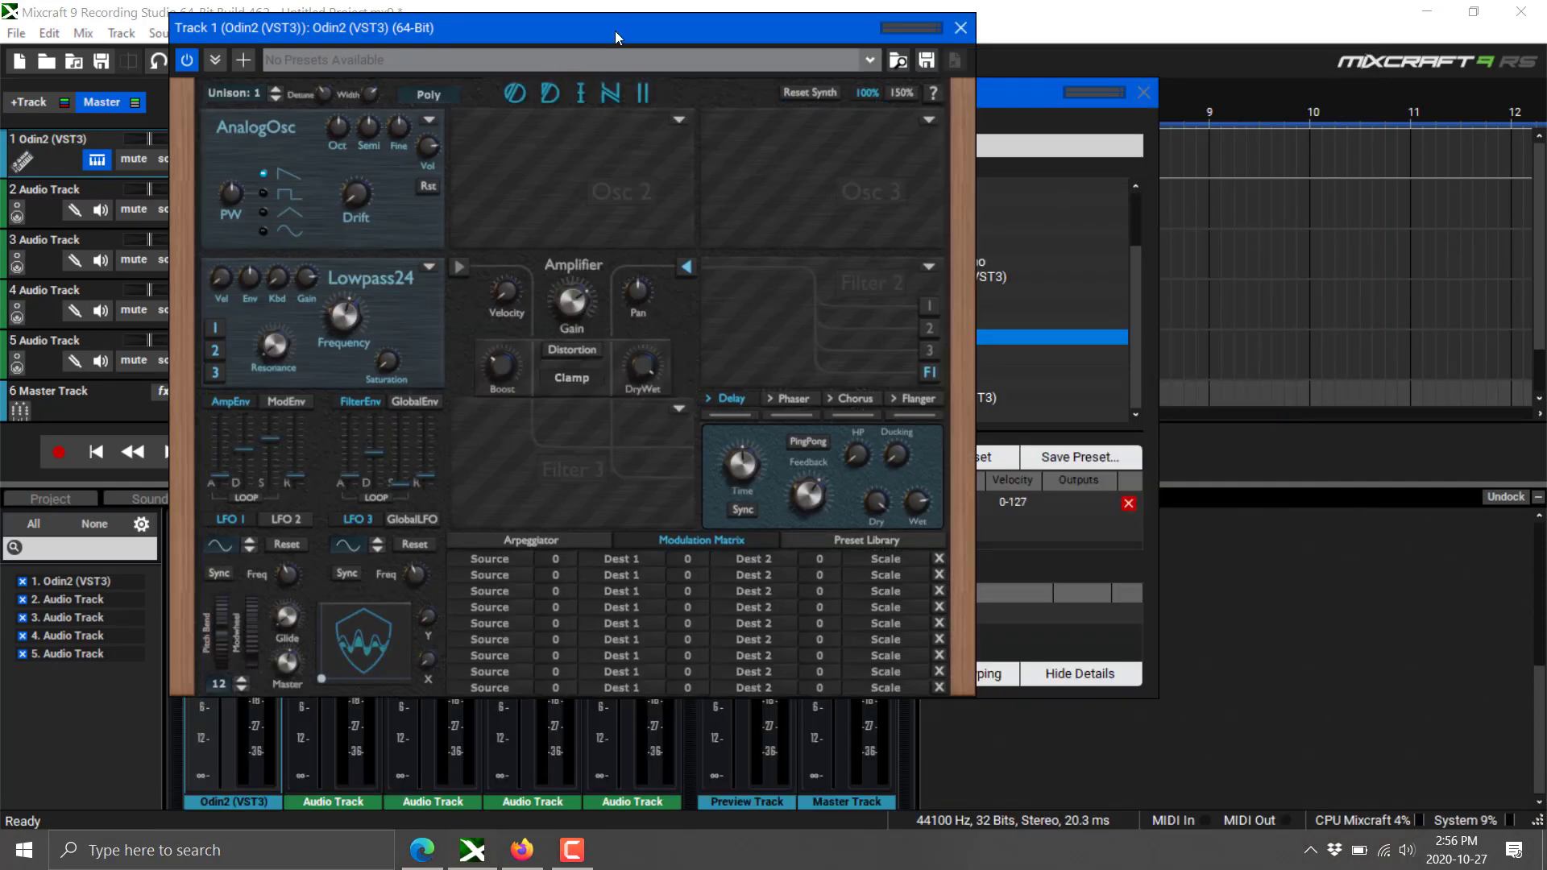
drag(615, 31, 855, 40)
click(1142, 103)
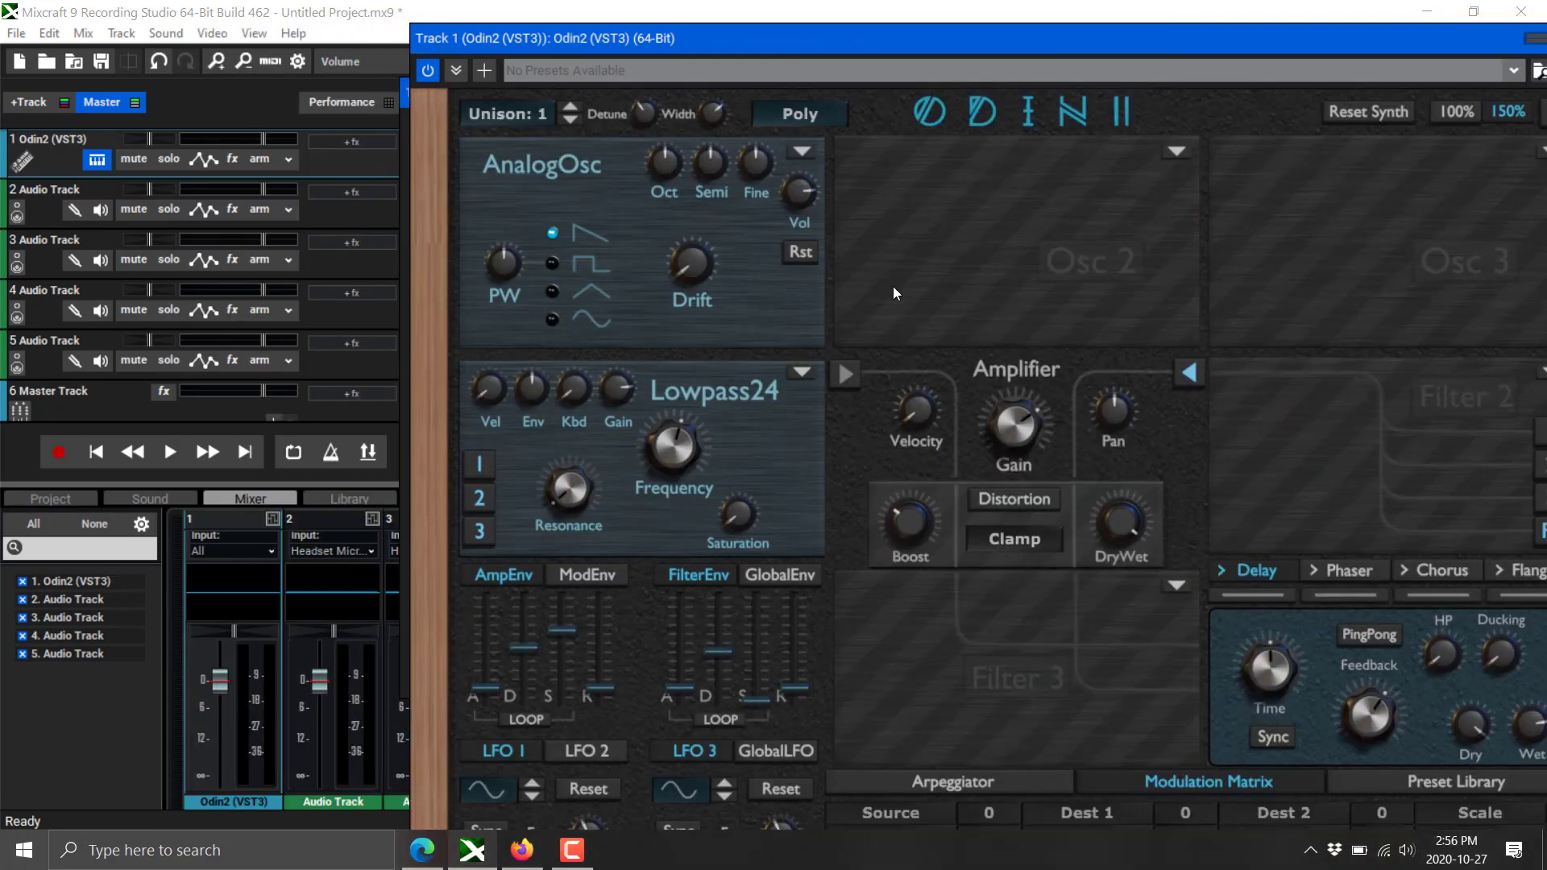
- Set the Odin2 editor back to 100%, move it right, and bring the instrument panel forward
drag(1023, 37, 873, 17)
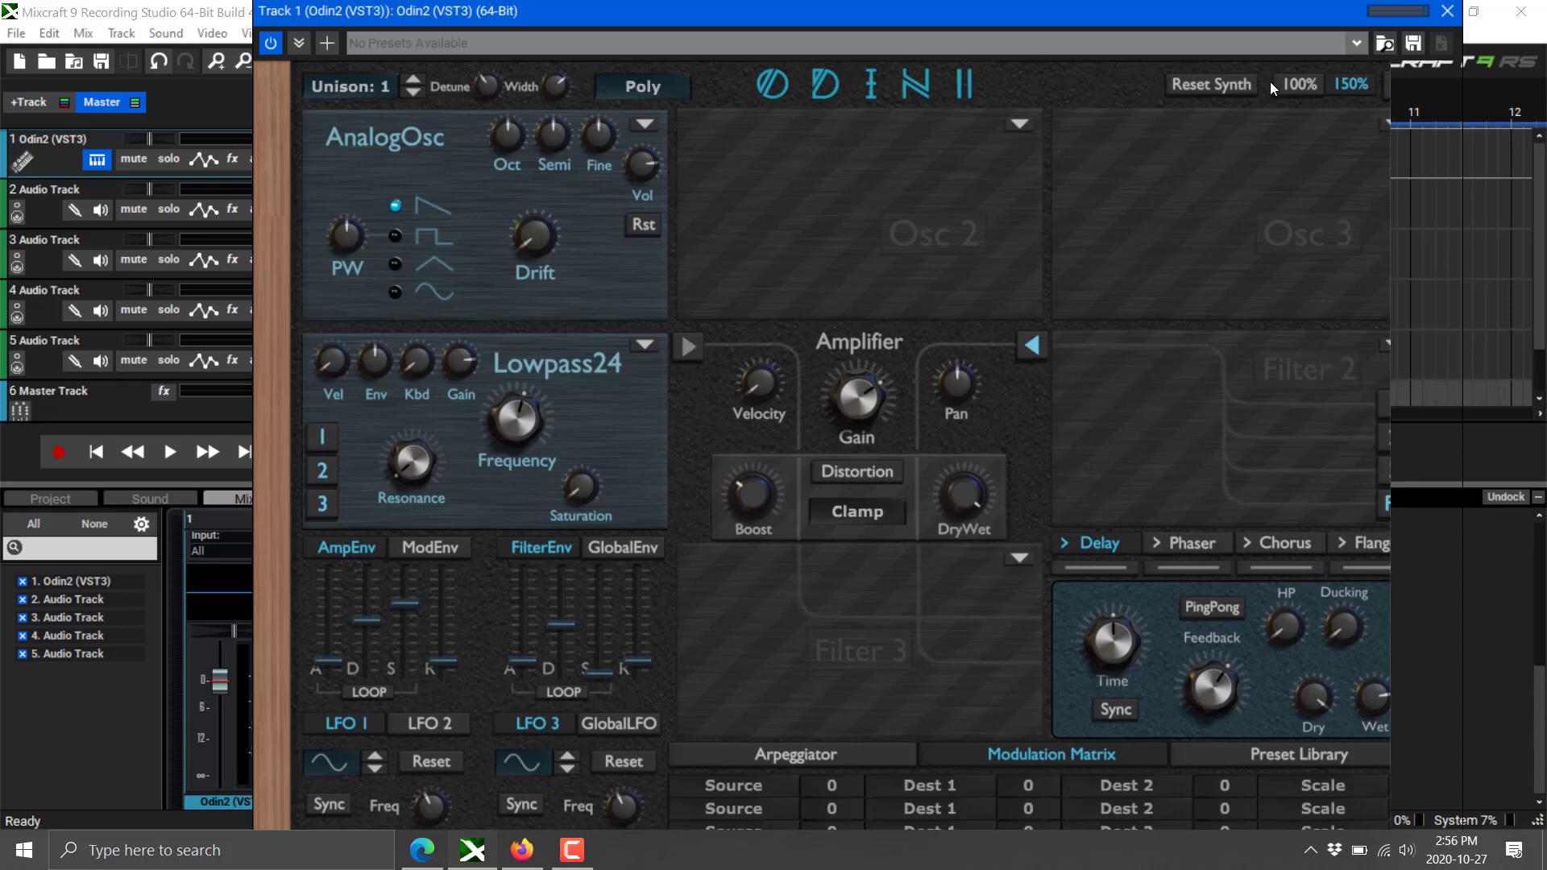
click(1299, 83)
drag(714, 20, 747, 73)
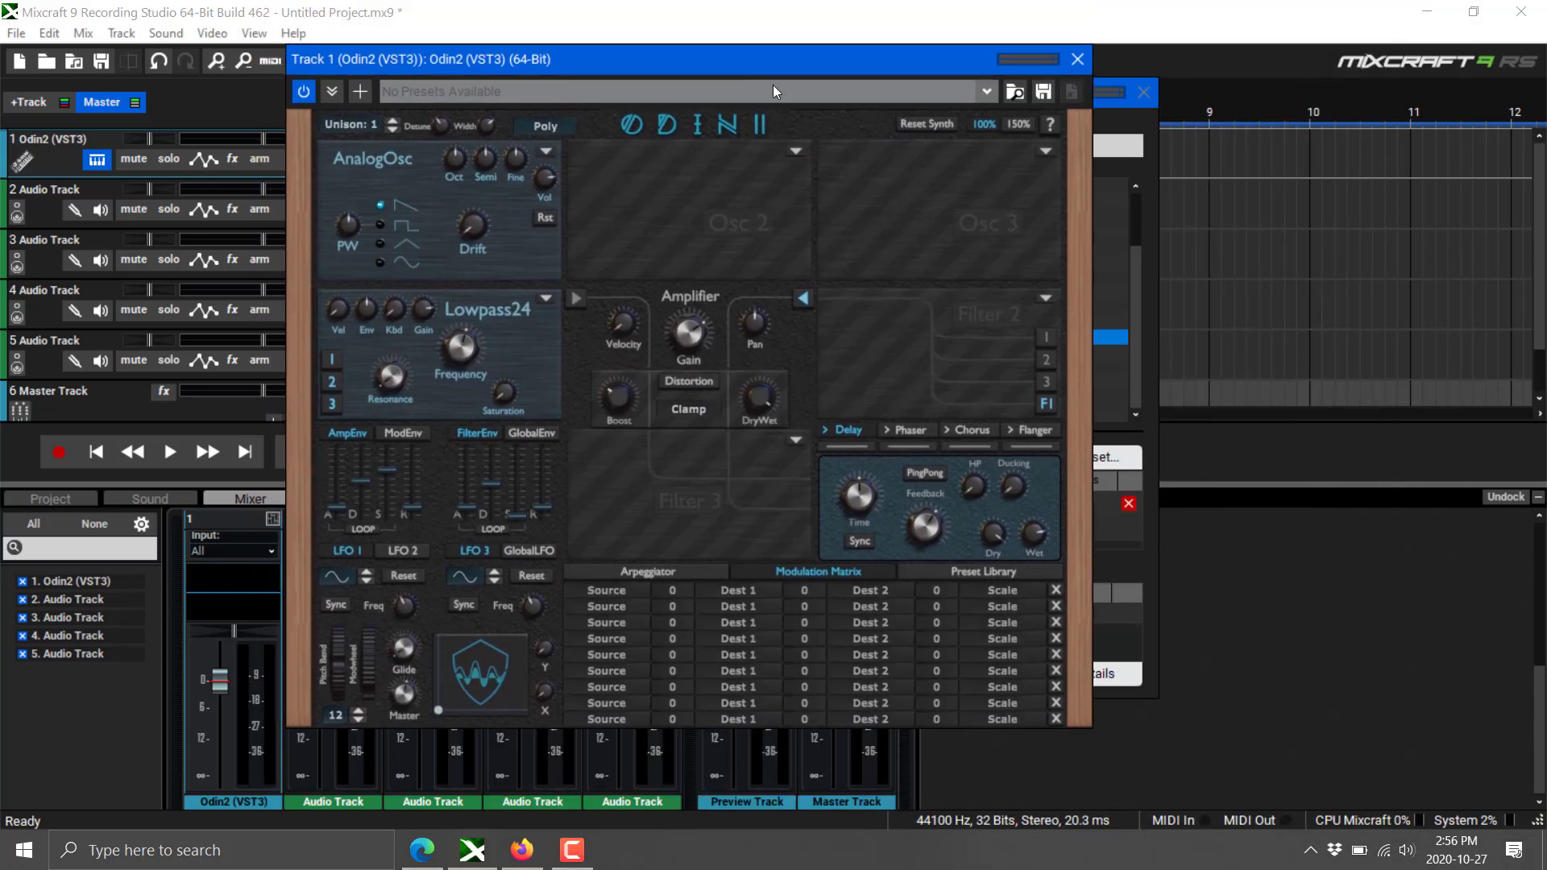
drag(756, 71, 1128, 118)
mouse_move(559, 98)
mouse_down()
mouse_move(453, 92)
mouse_move(542, 158)
mouse_move(413, 129)
mouse_move(573, 92)
mouse_up()
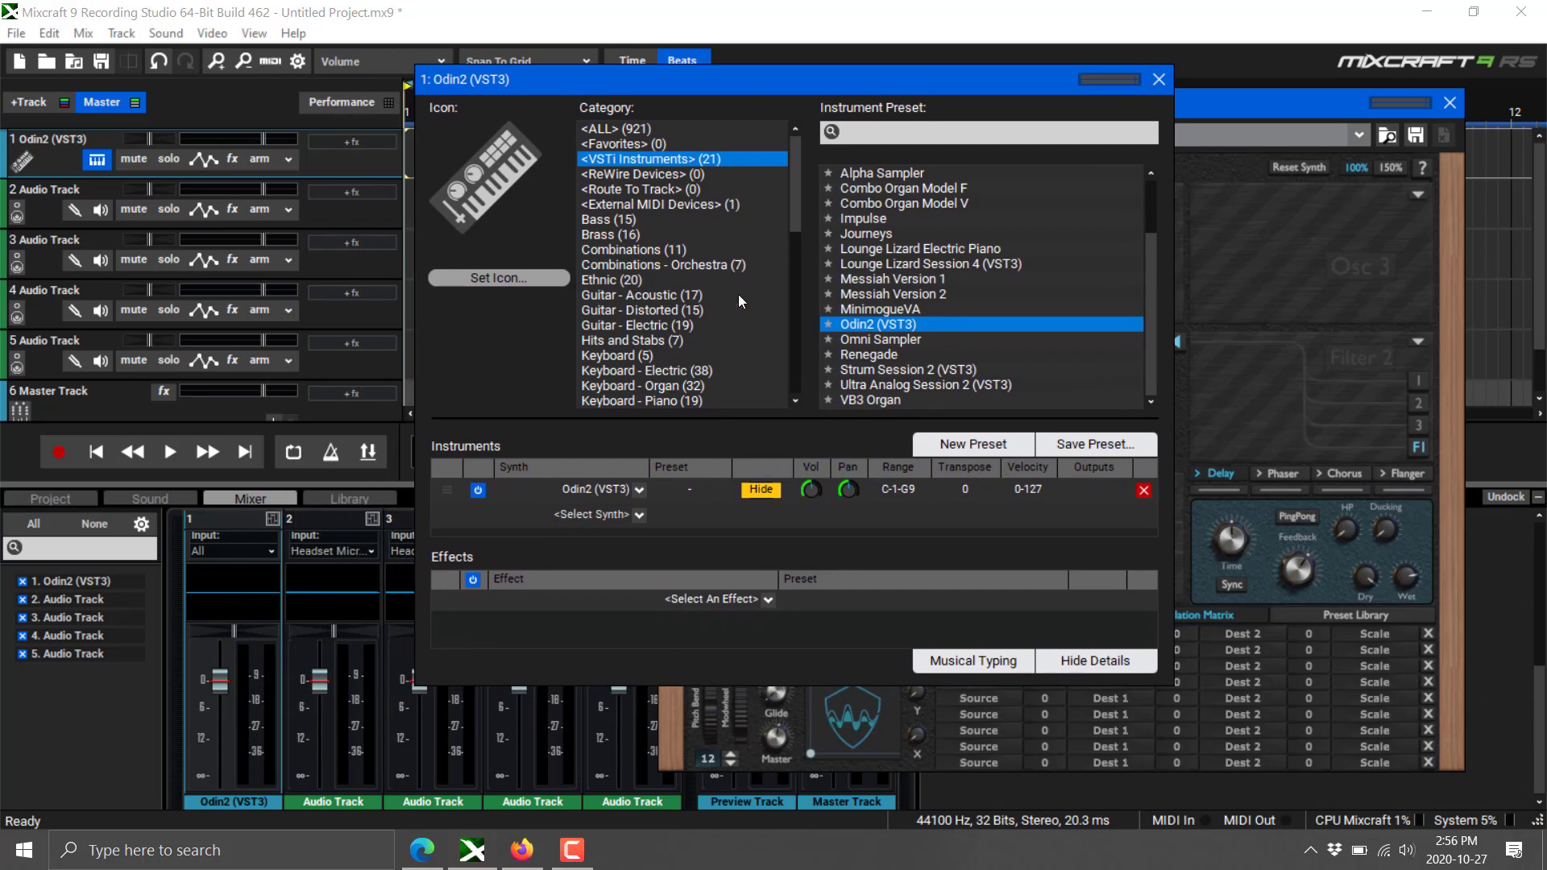
- Open Musical Typing, close the instrument panel, and place the keyboard at the upper left
click(941, 667)
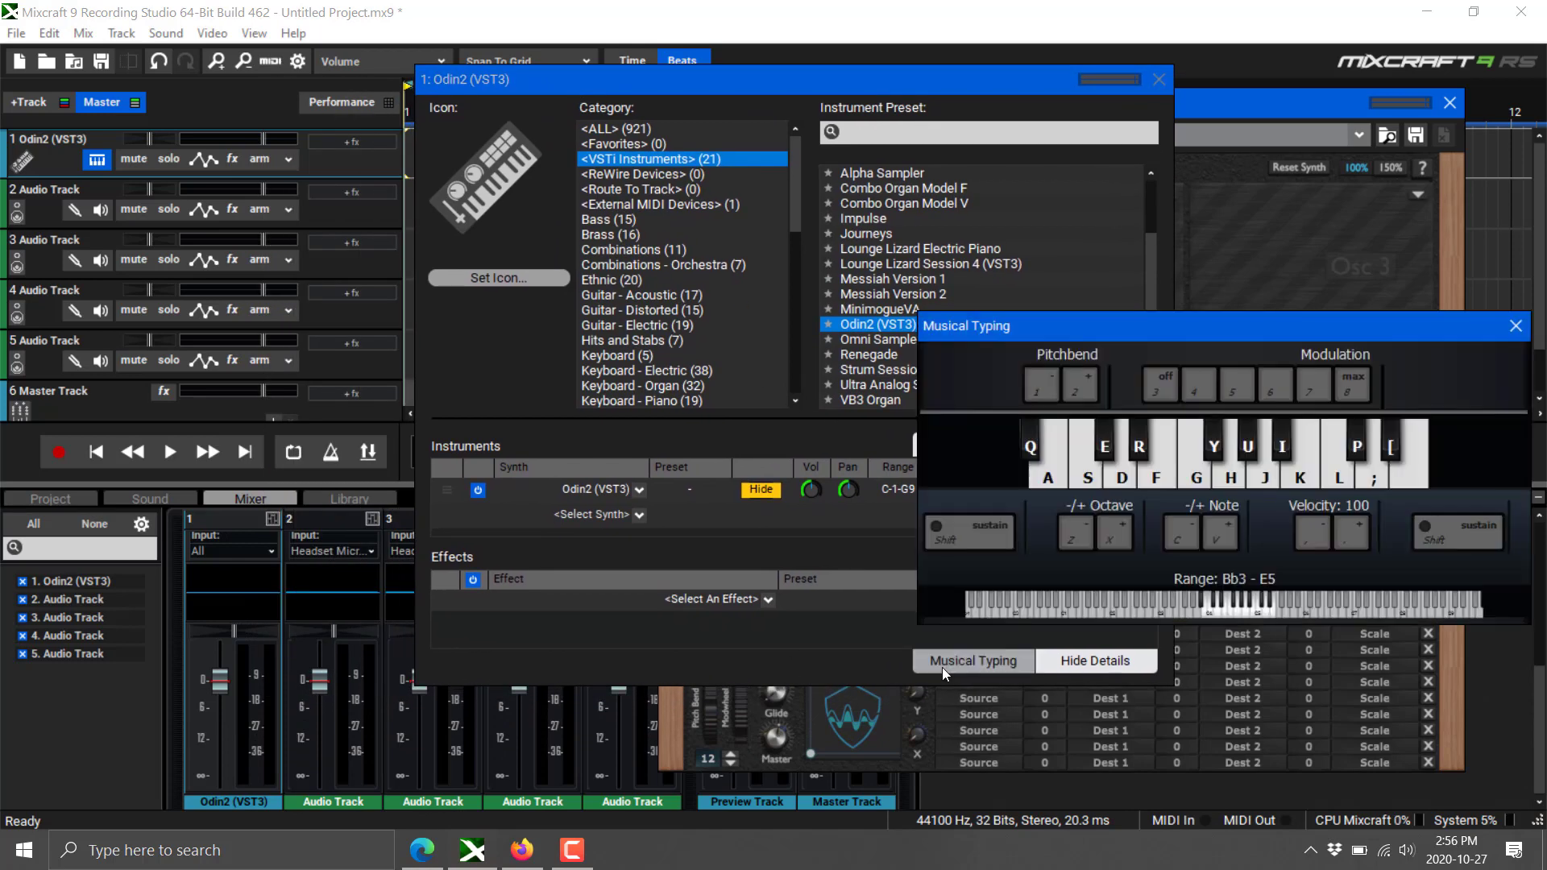
click(1159, 79)
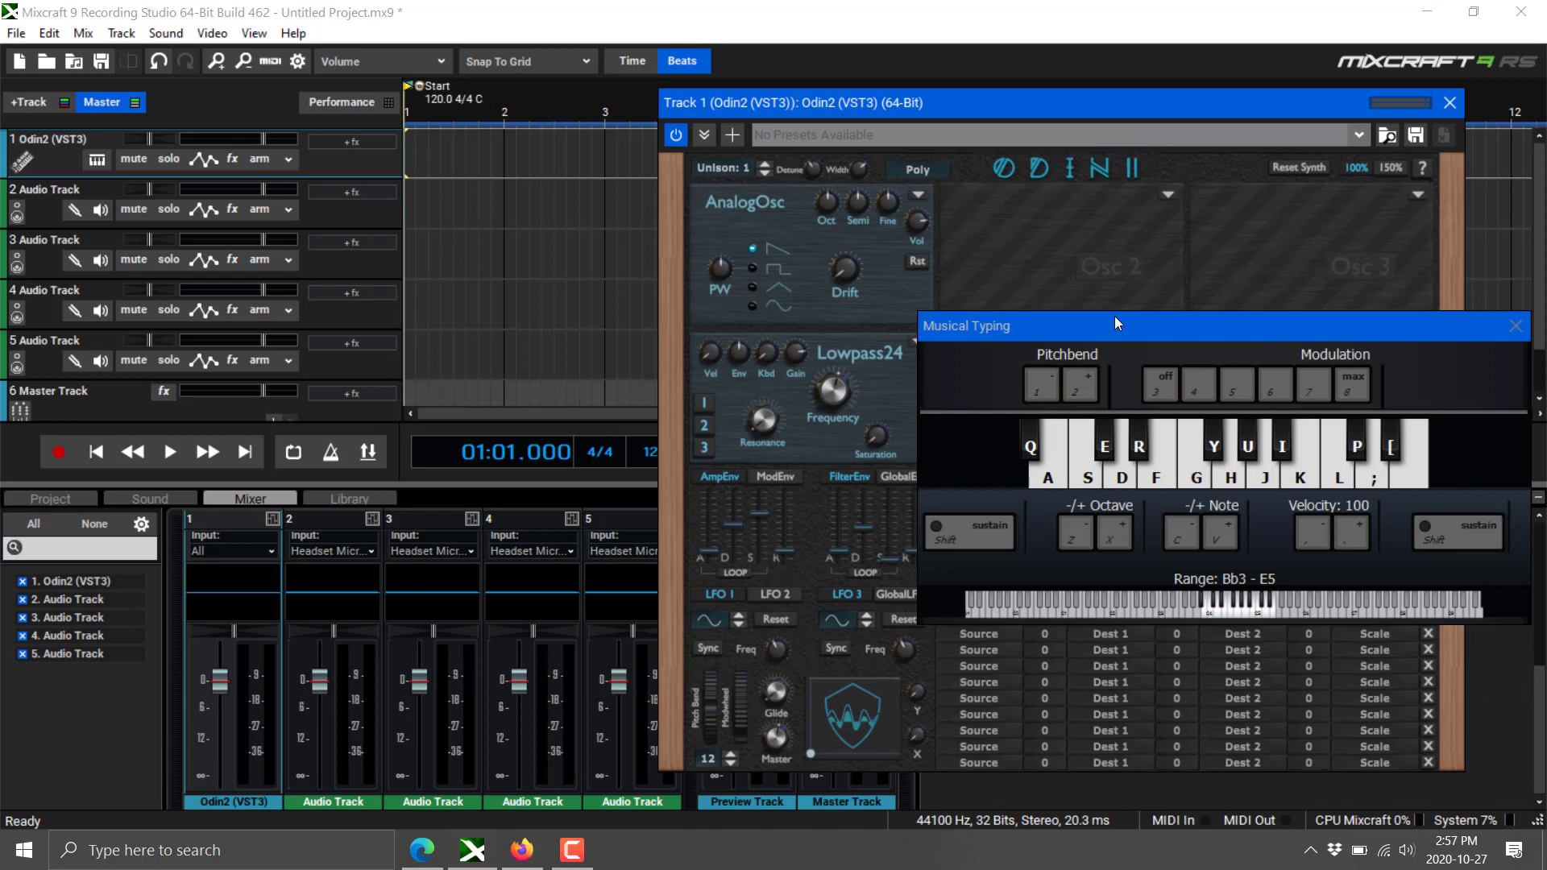
drag(1115, 324, 241, 73)
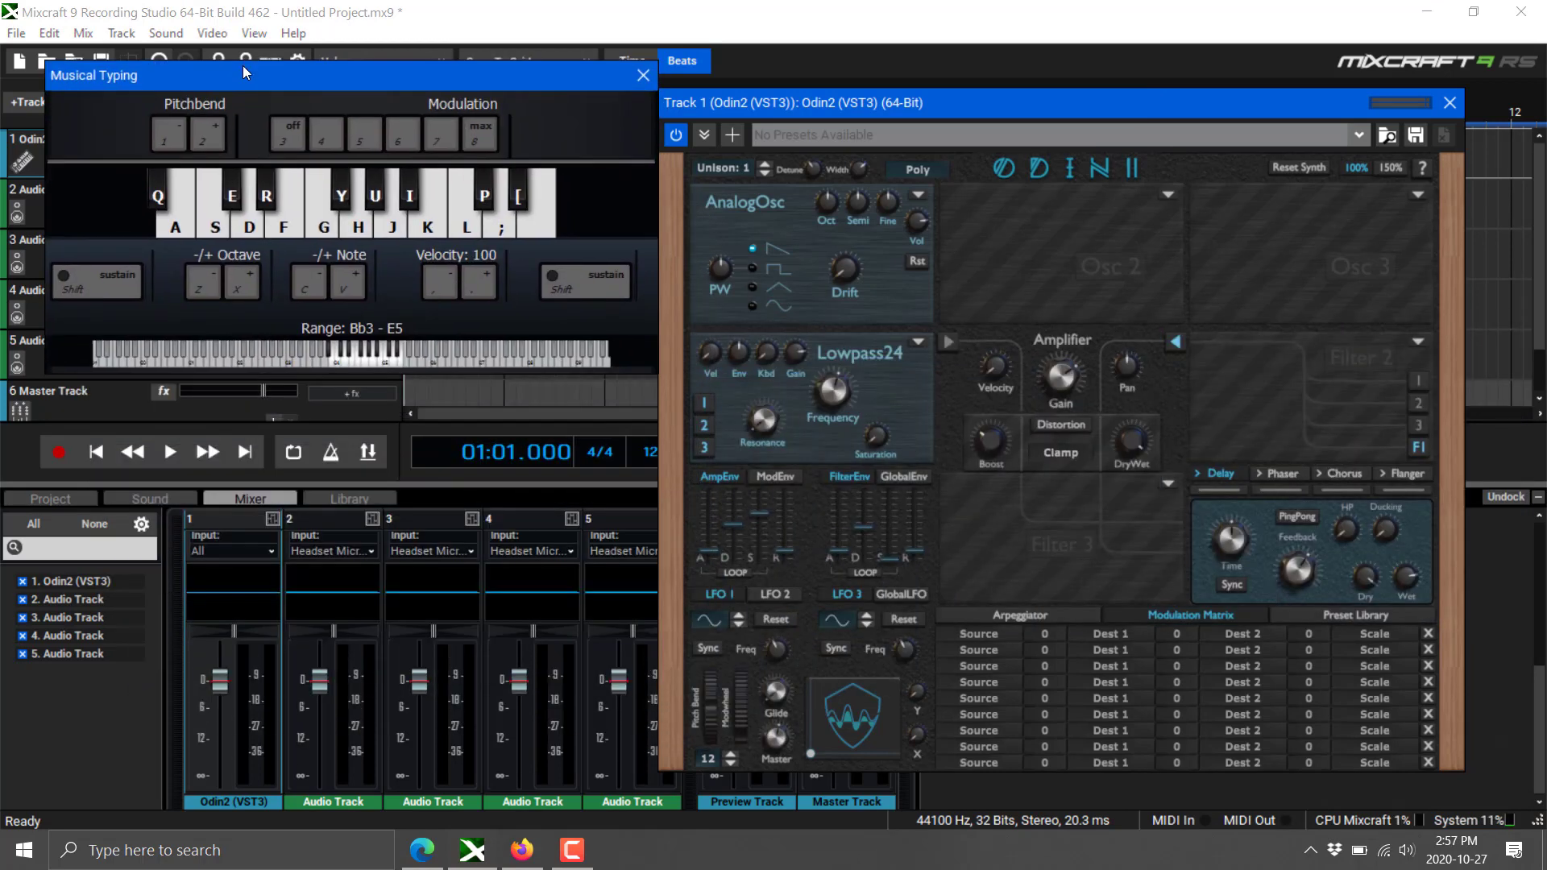
click(316, 12)
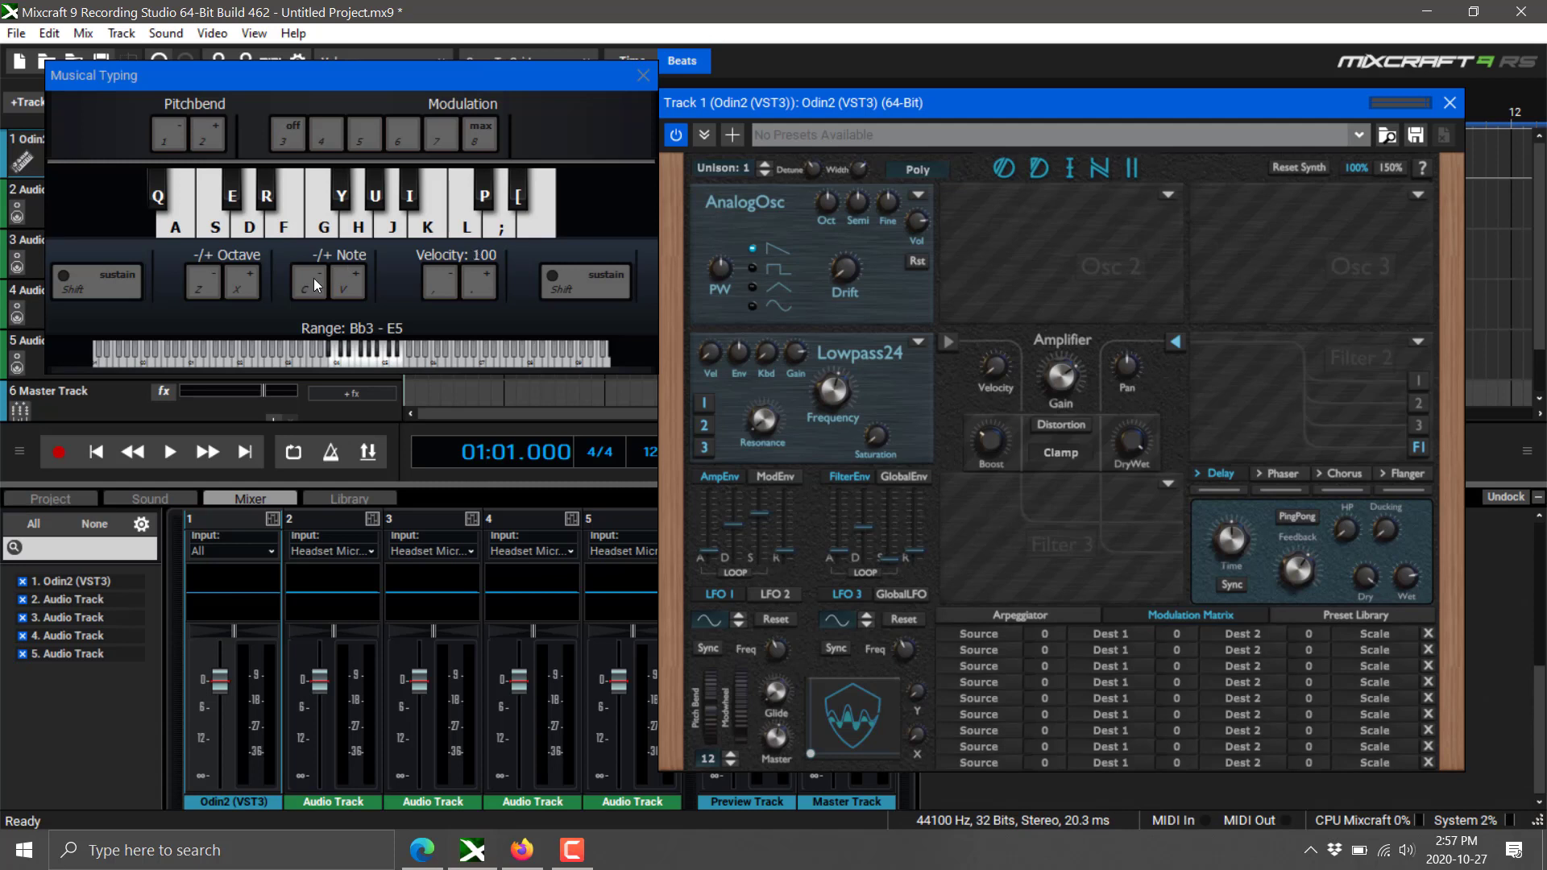
- Play test notes on the Odin2 sound from the Musical Typing keyboard
click(284, 225)
click(445, 229)
key(g)
key(f)
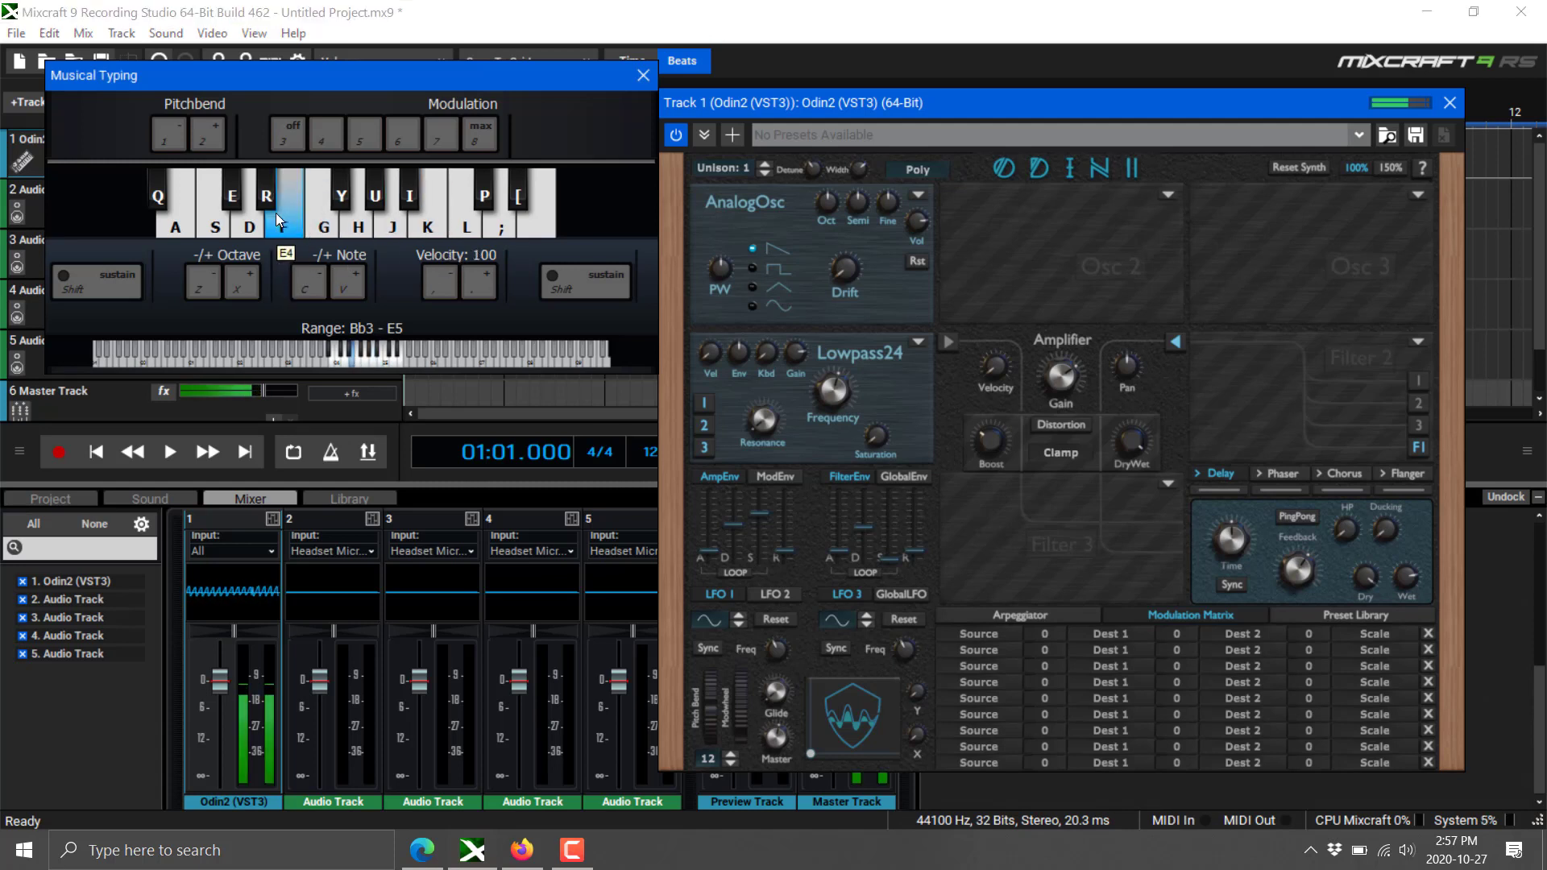
key(k)
key(f)
key(h)
key(k)
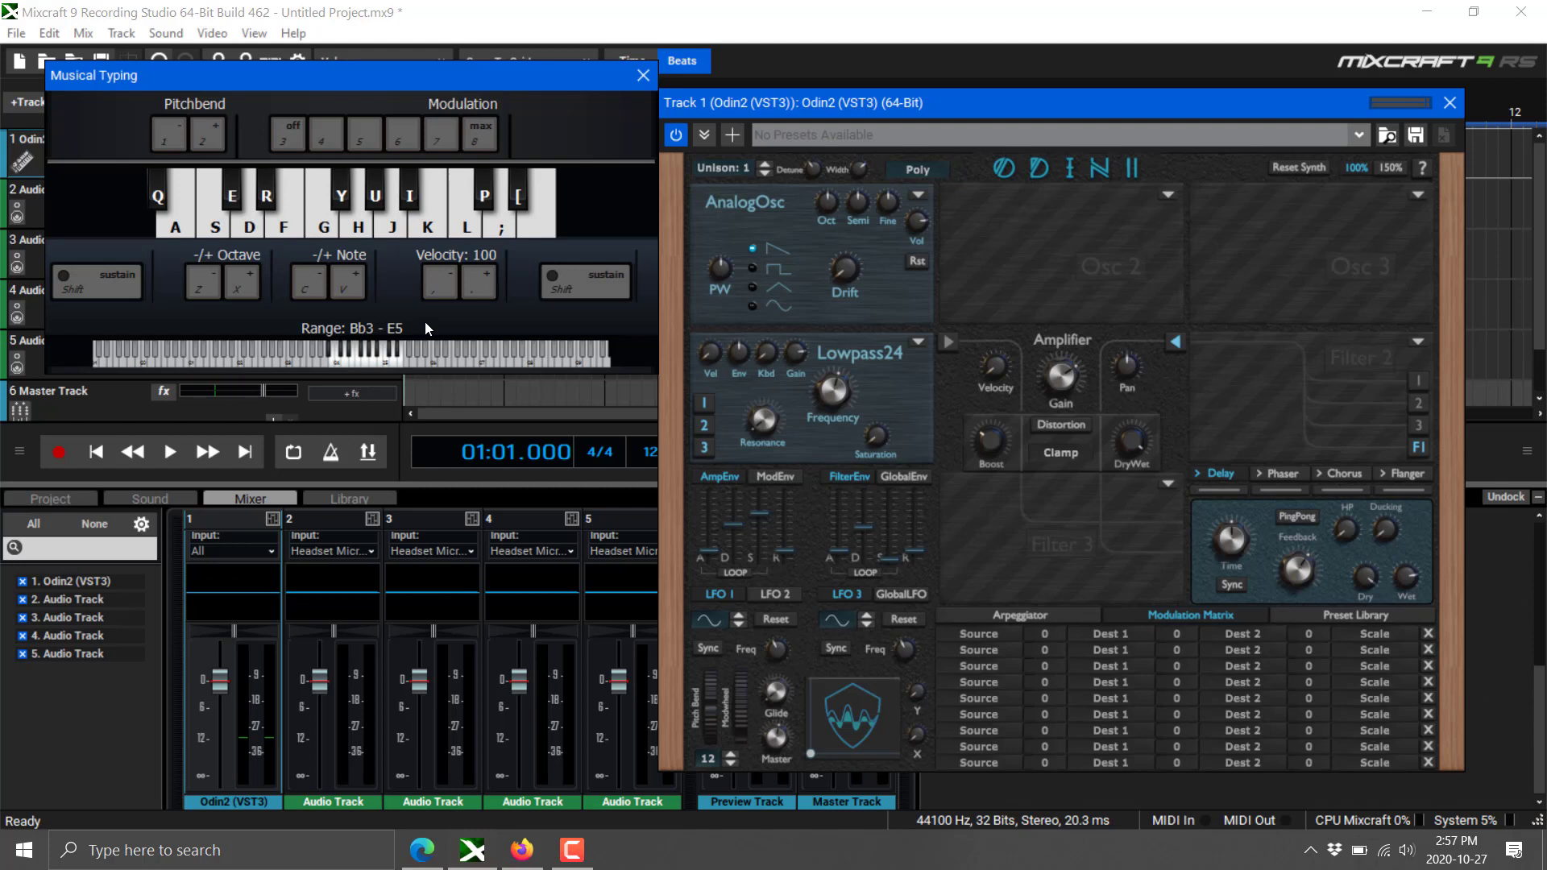
- Shift the typing range up octaves to C#8–G9 and play very high notes
key(x)
key(x)
key(g)
key(l)
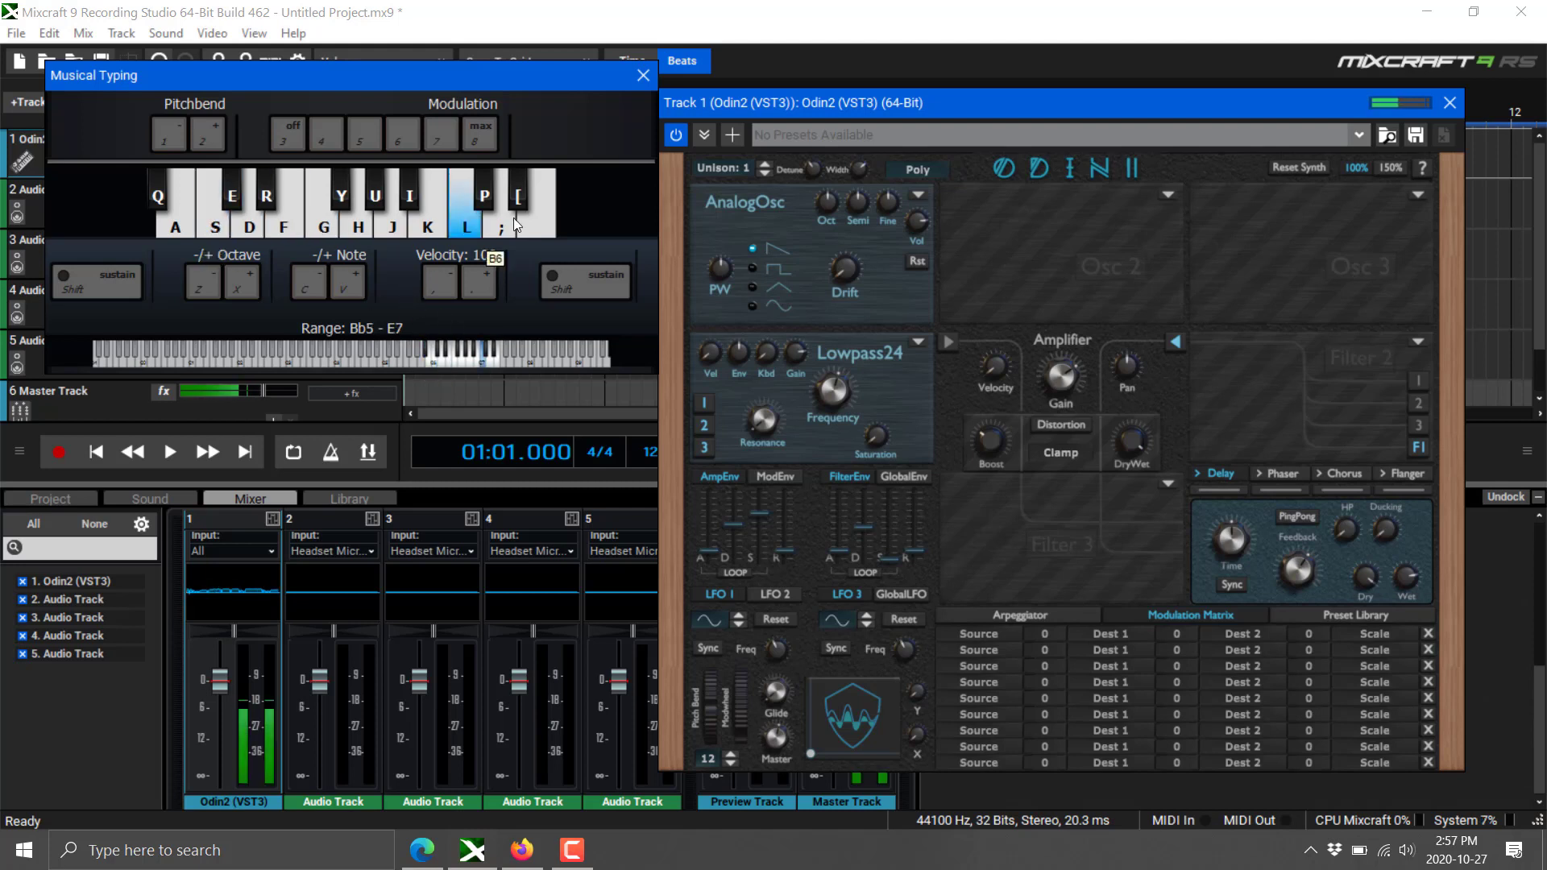
key(k)
key(x)
key(x)
key(x)
key(h)
key(k)
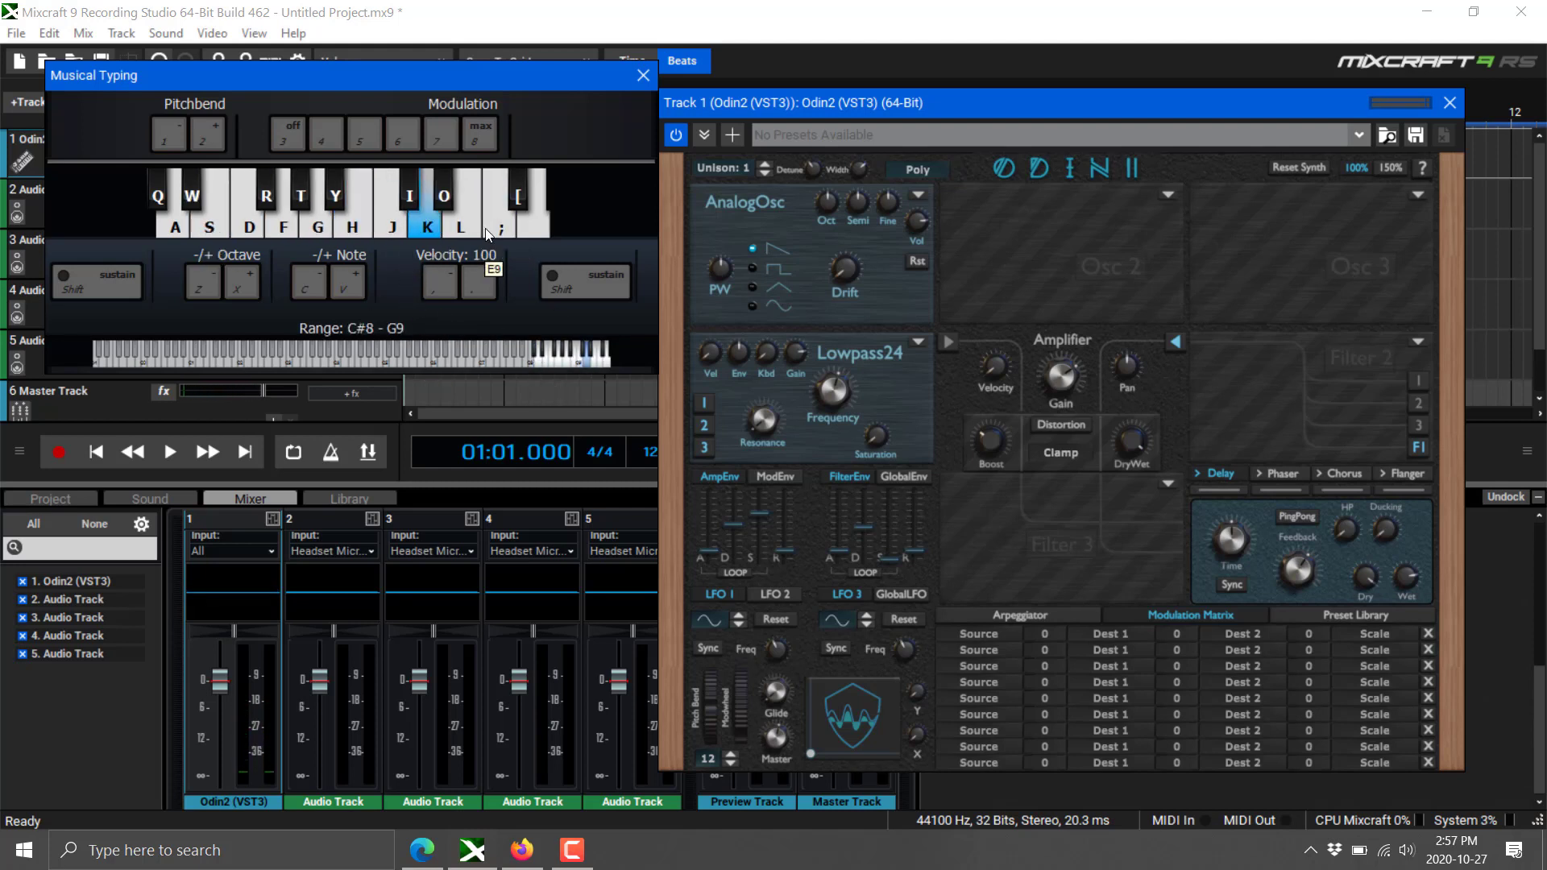
key(g)
key(s)
key(g)
key(f)
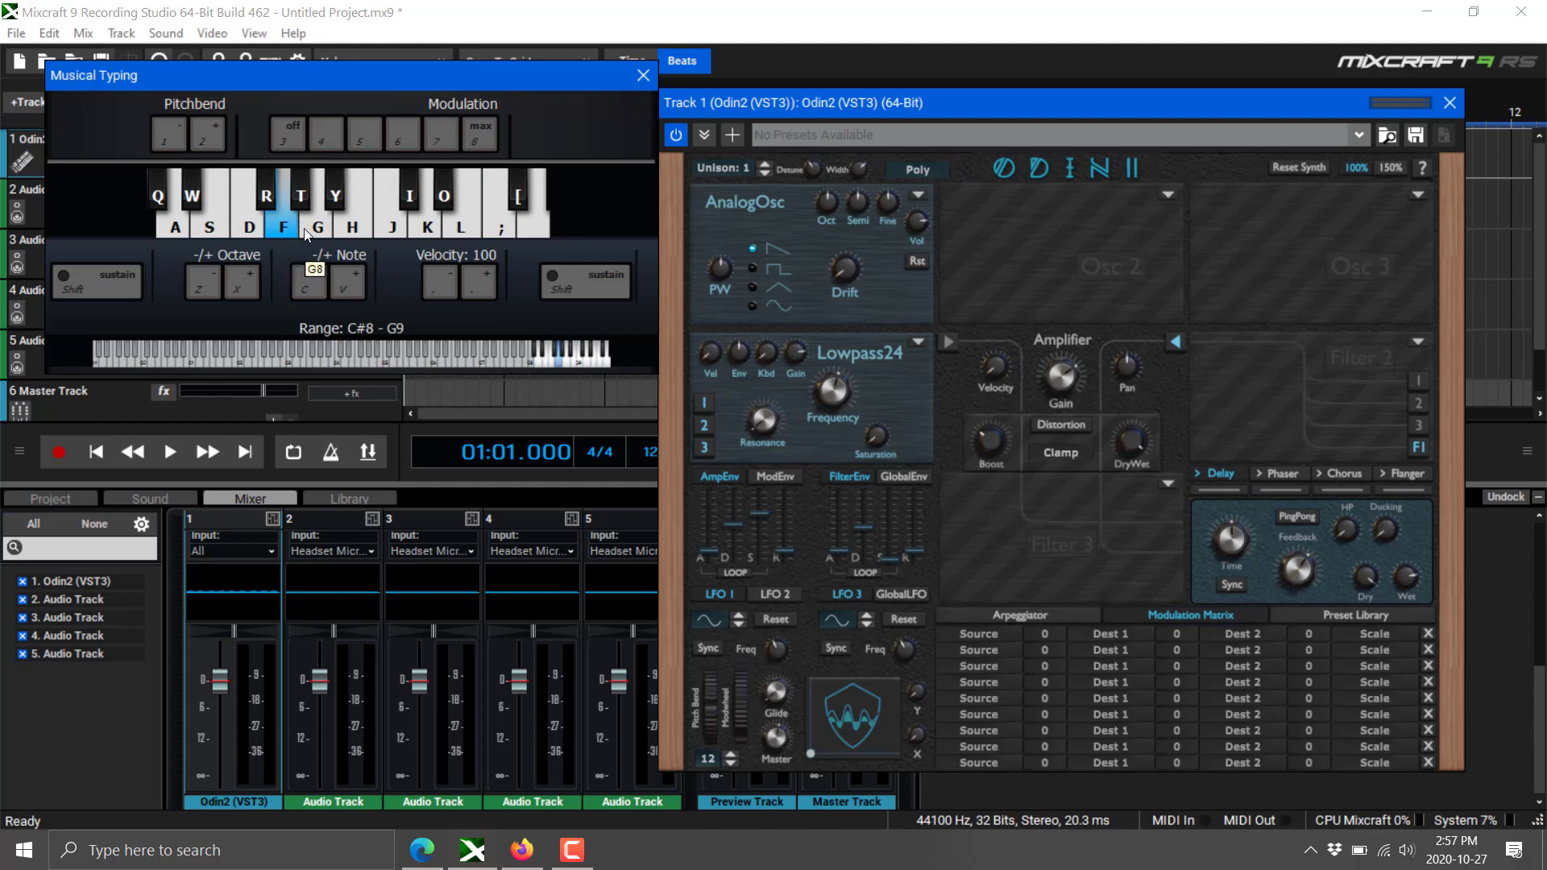
key(h)
key(d)
key(g)
key(f)
key(g)
- Drop the range to E1–Bb2 for low notes, then set it to C4–F#5
click(205, 346)
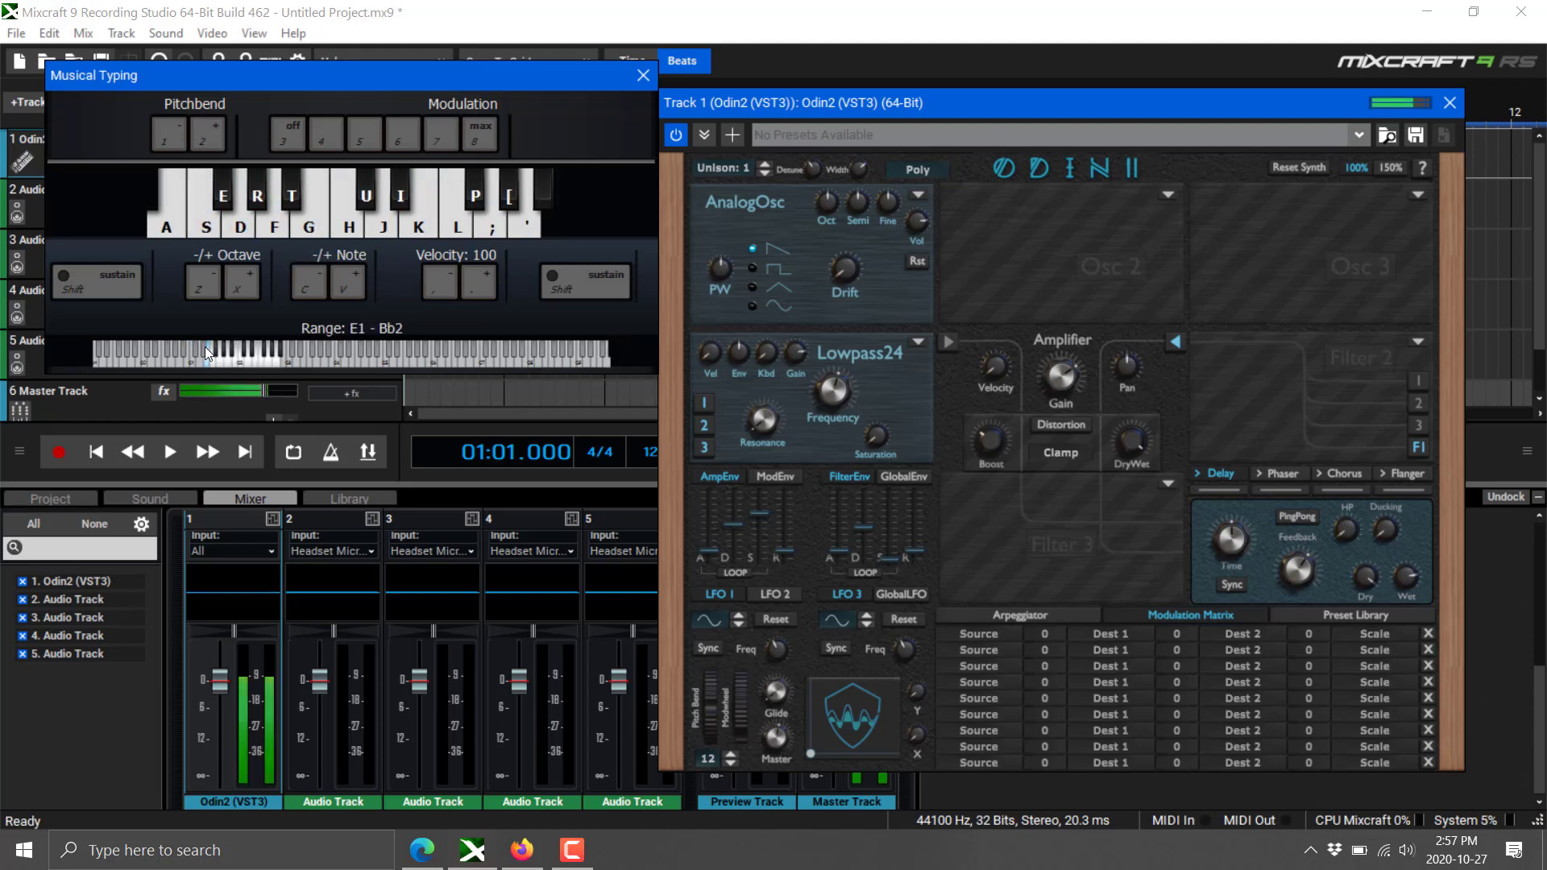
key(i)
key(bracketleft)
key(p)
key(l)
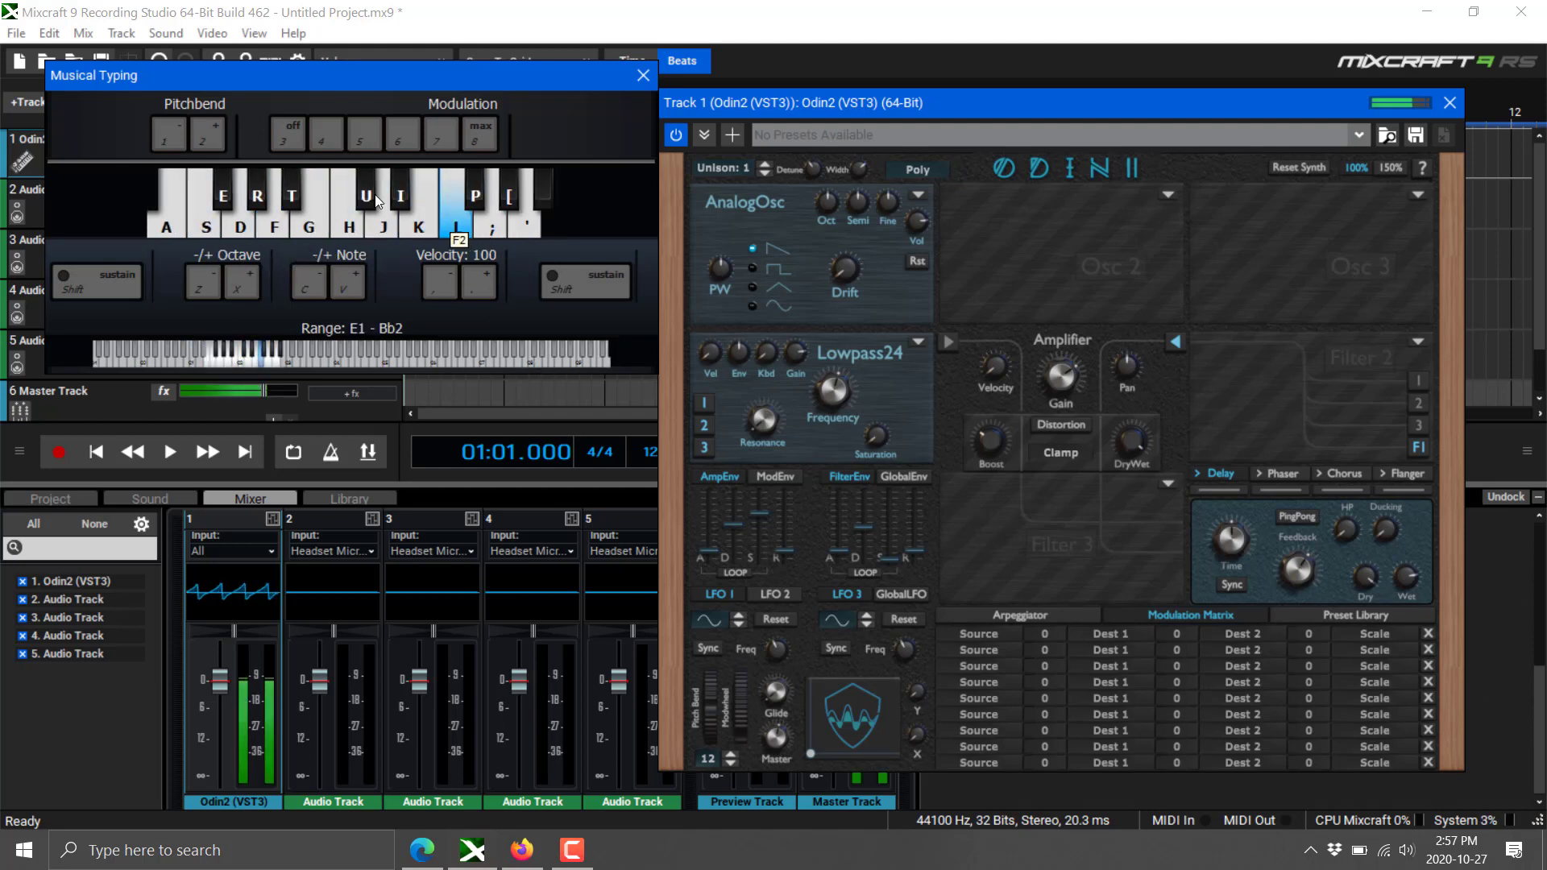
key(f)
key(h)
key(g)
key(j)
click(347, 348)
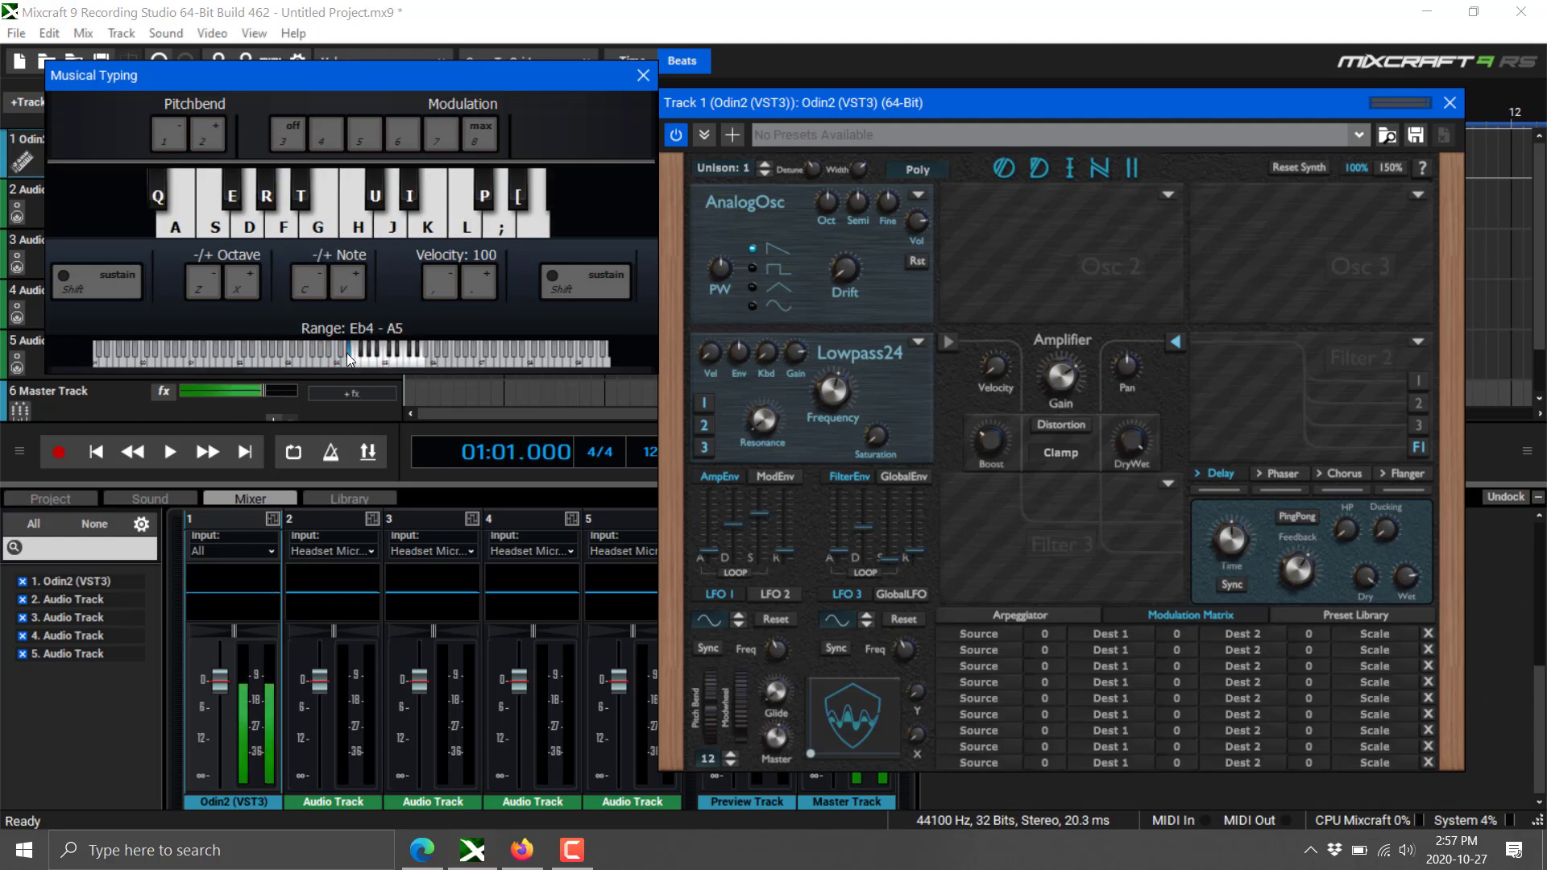
click(335, 355)
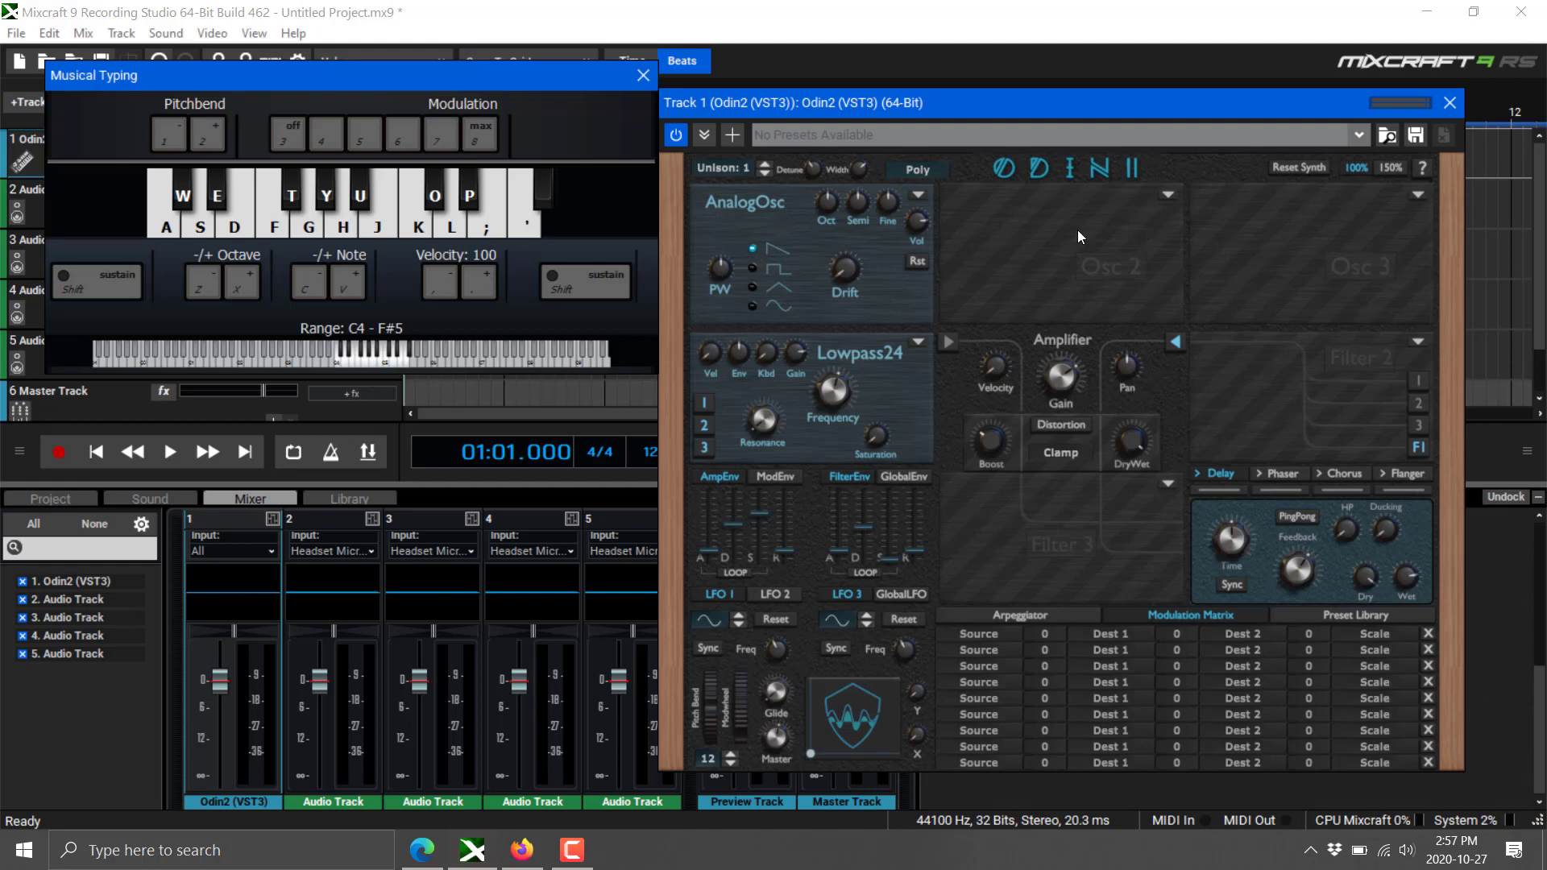
click(760, 269)
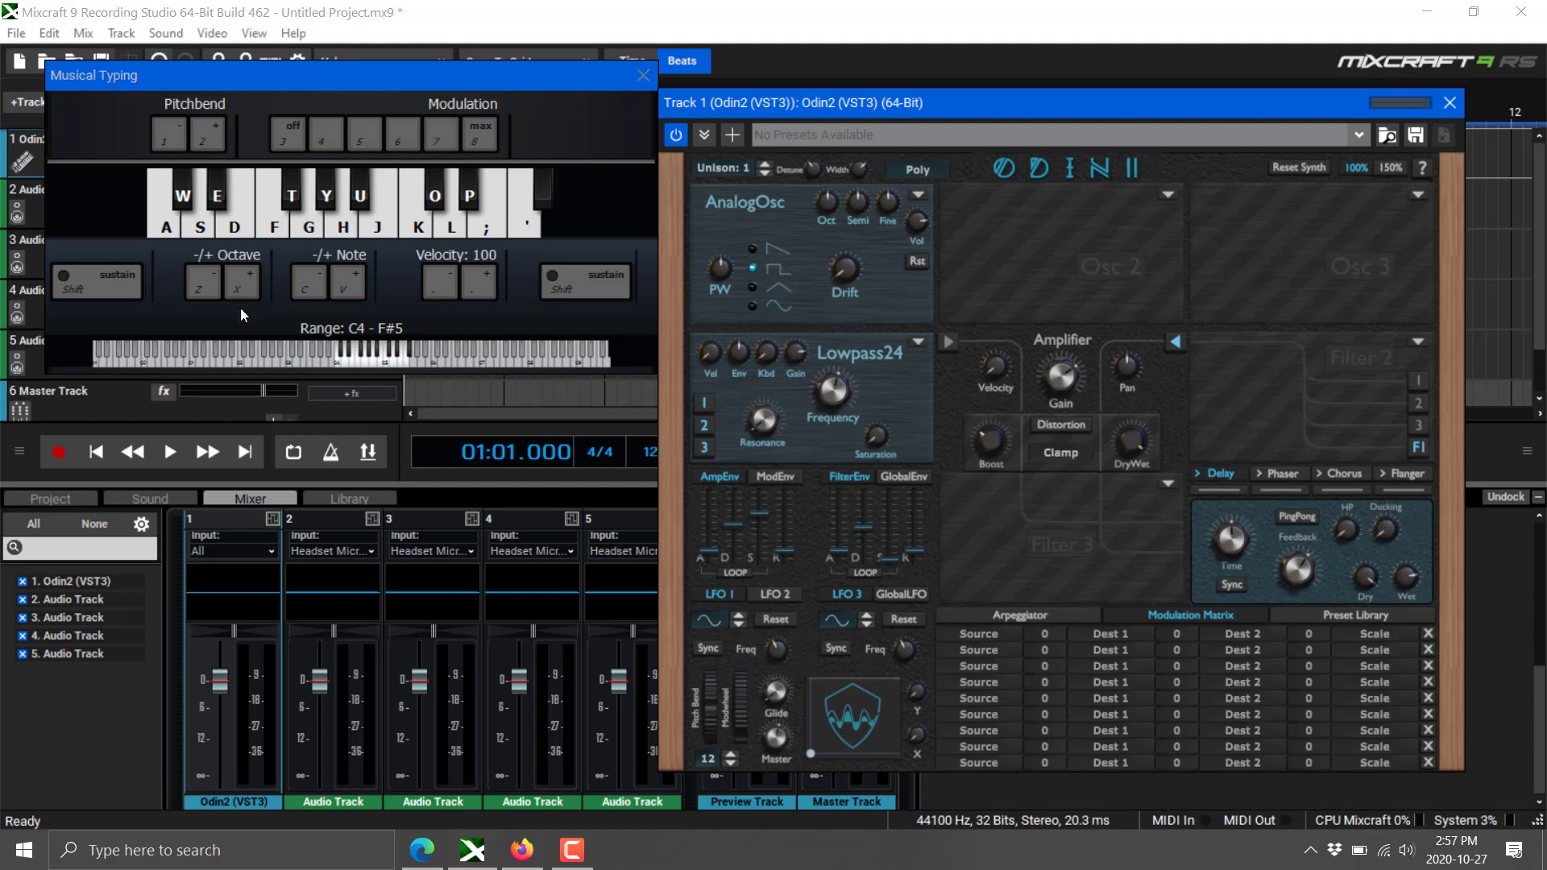
key(l)
key(g)
key(j)
key(g)
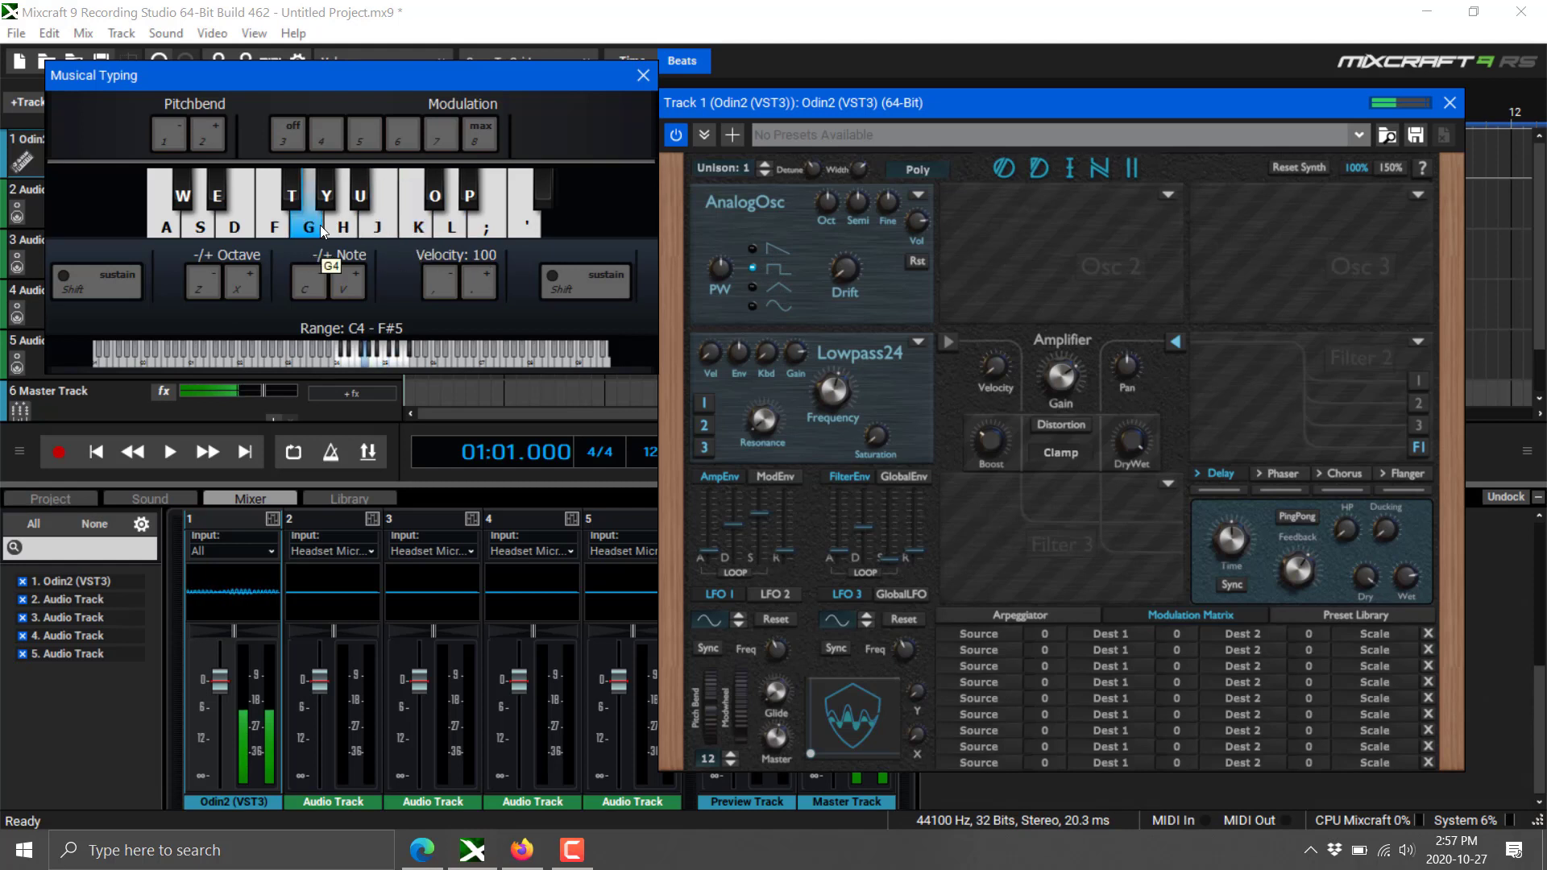
click(753, 287)
key(f)
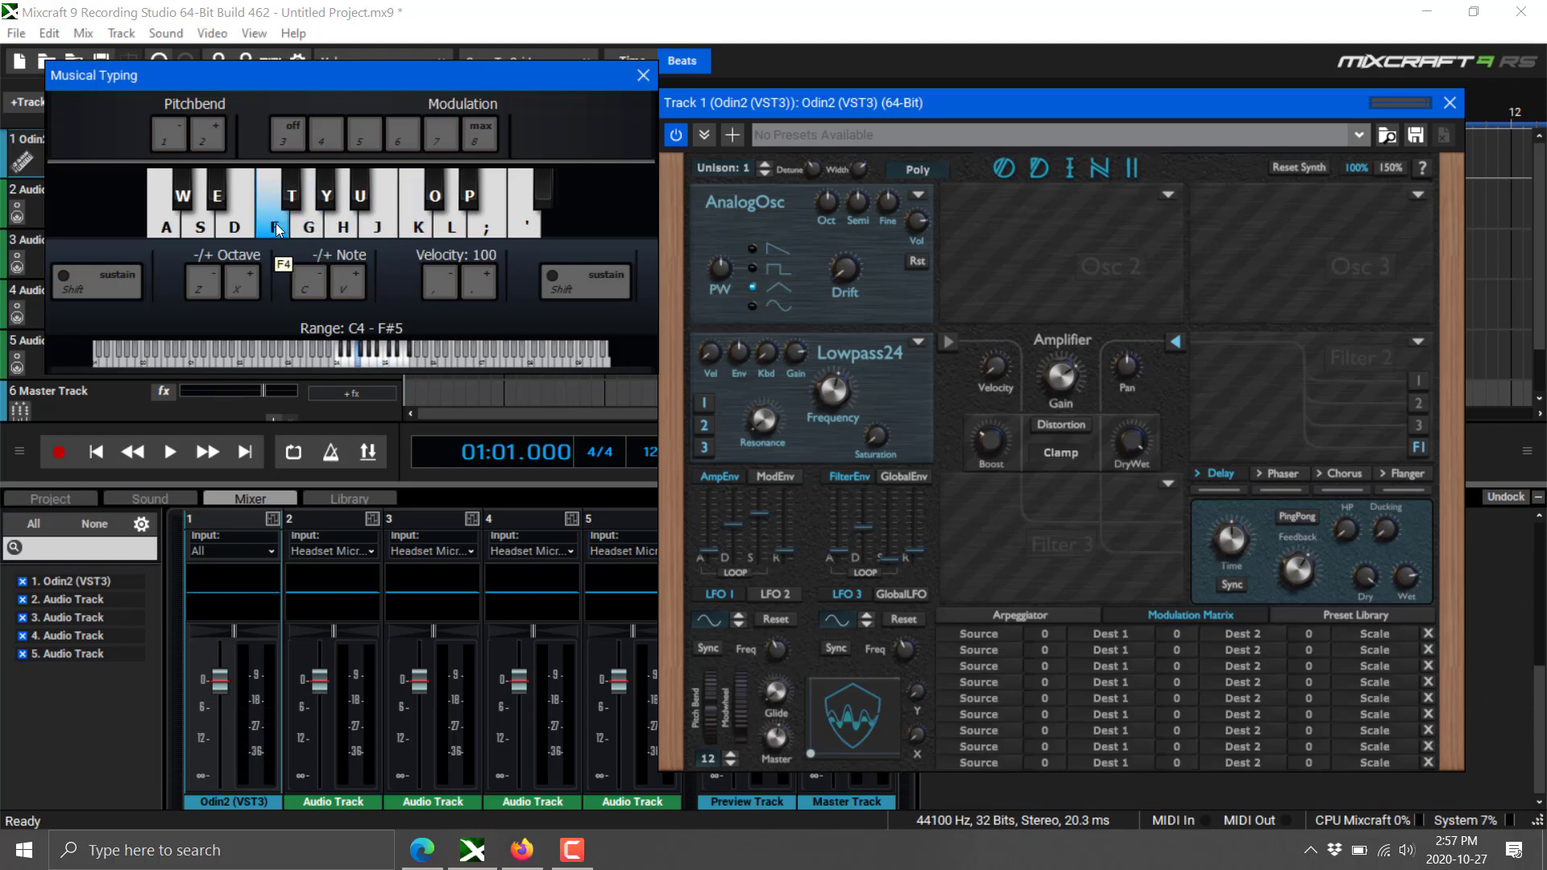
key(g)
click(753, 306)
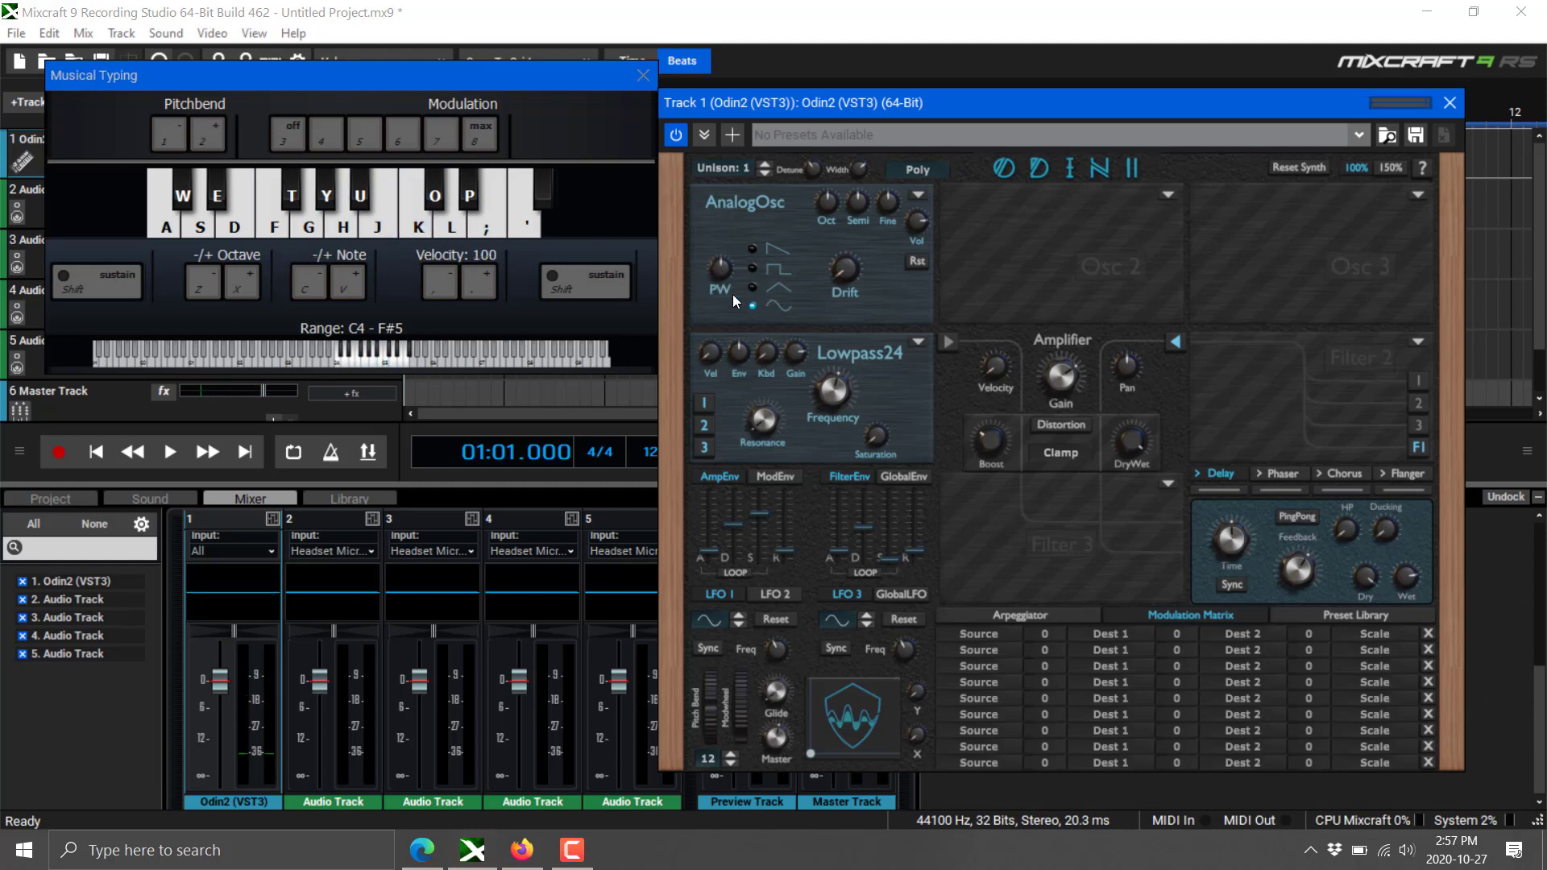
click(302, 226)
key(k)
key(h)
key(f)
key(l)
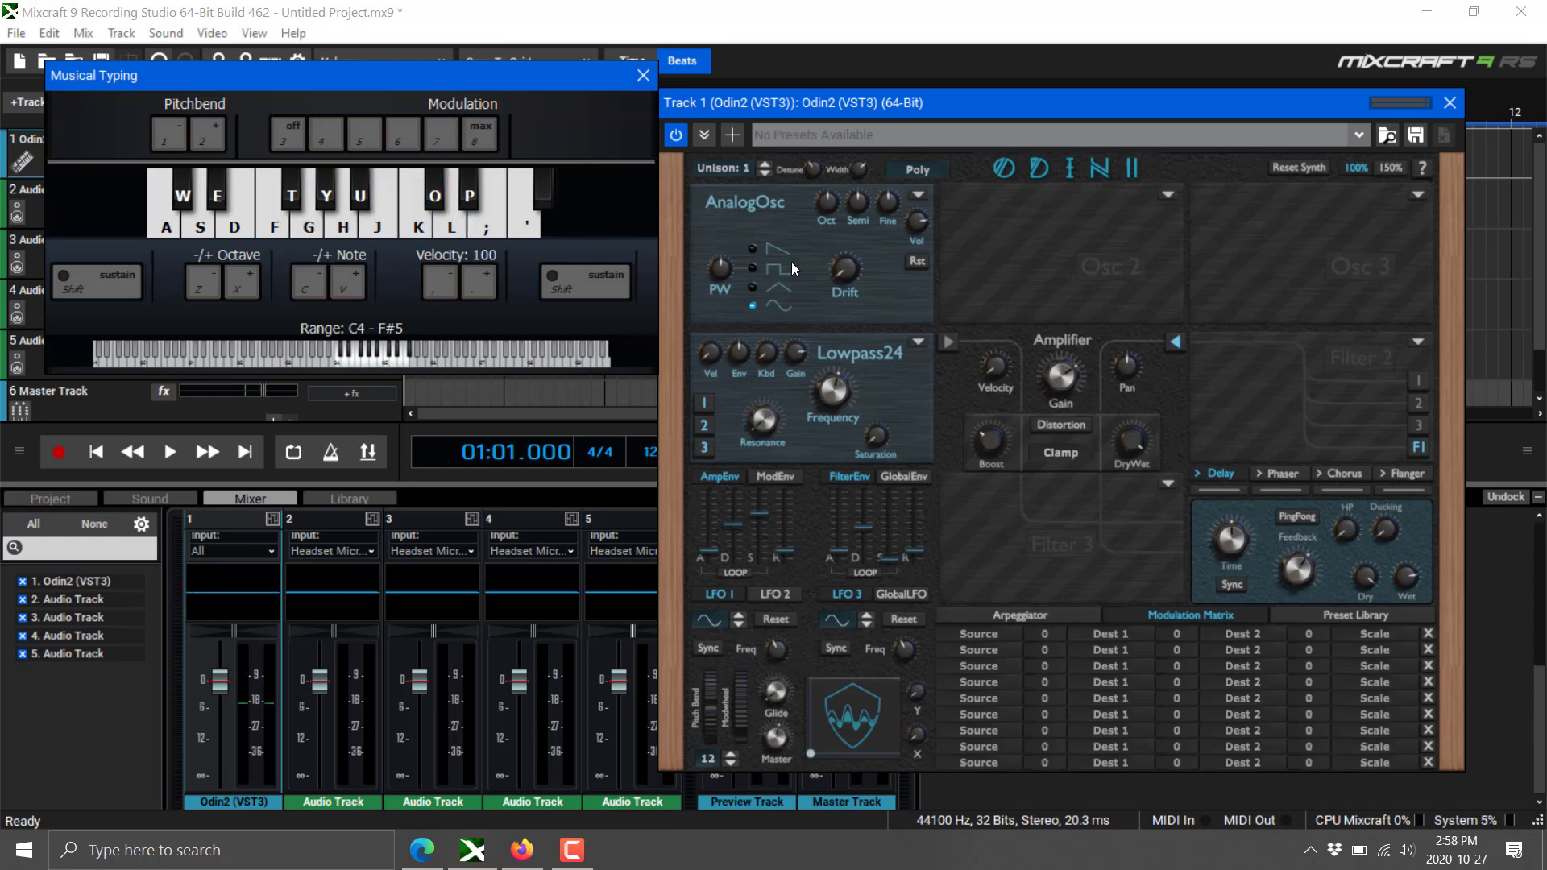
click(752, 268)
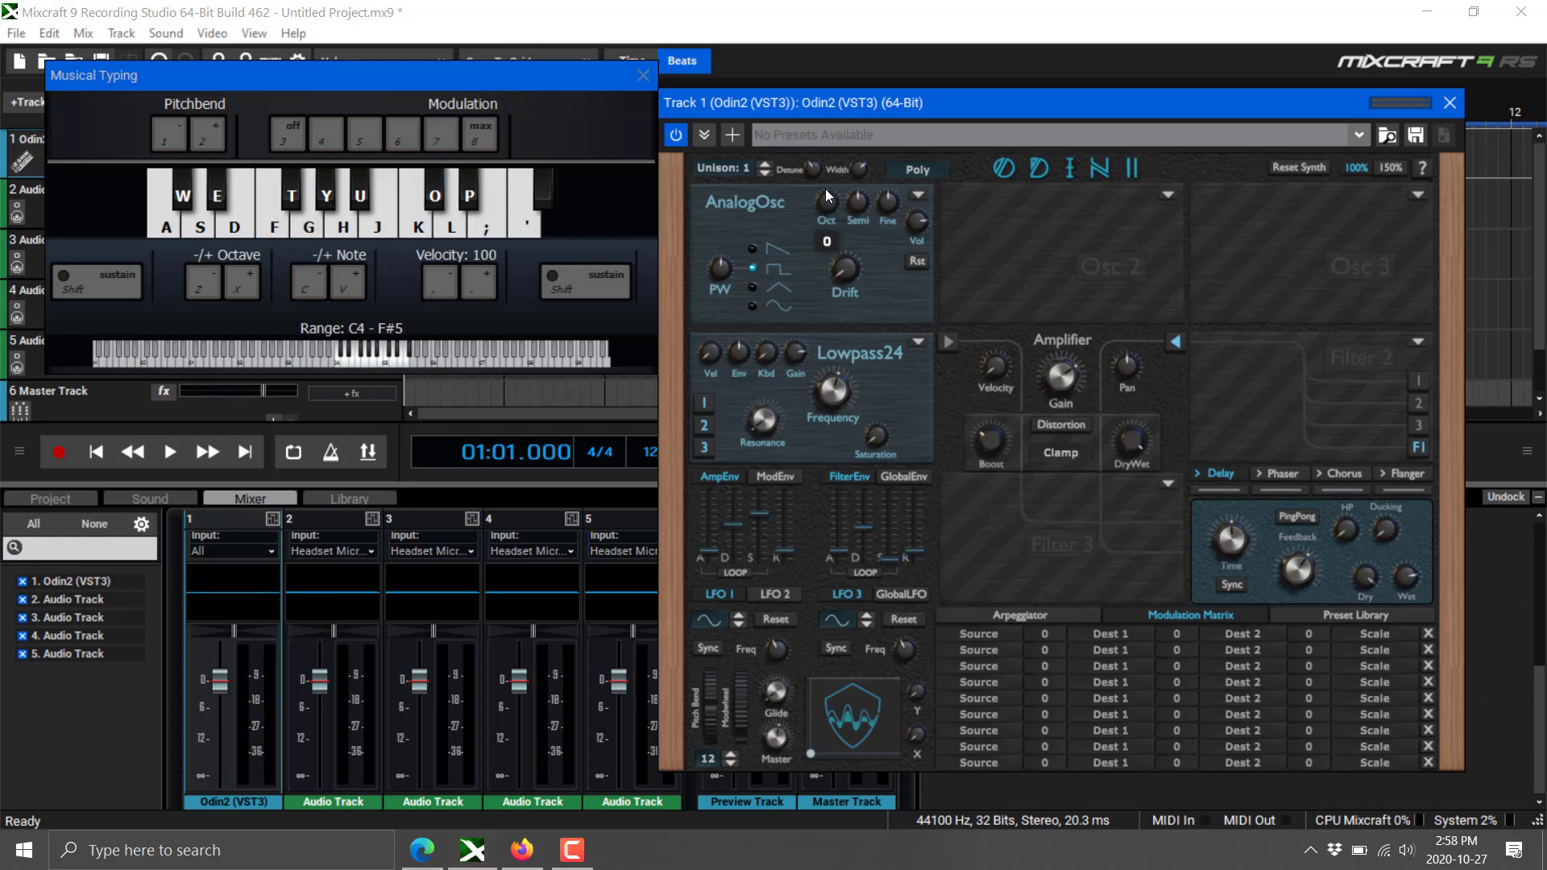
key(f)
key(j)
key(h)
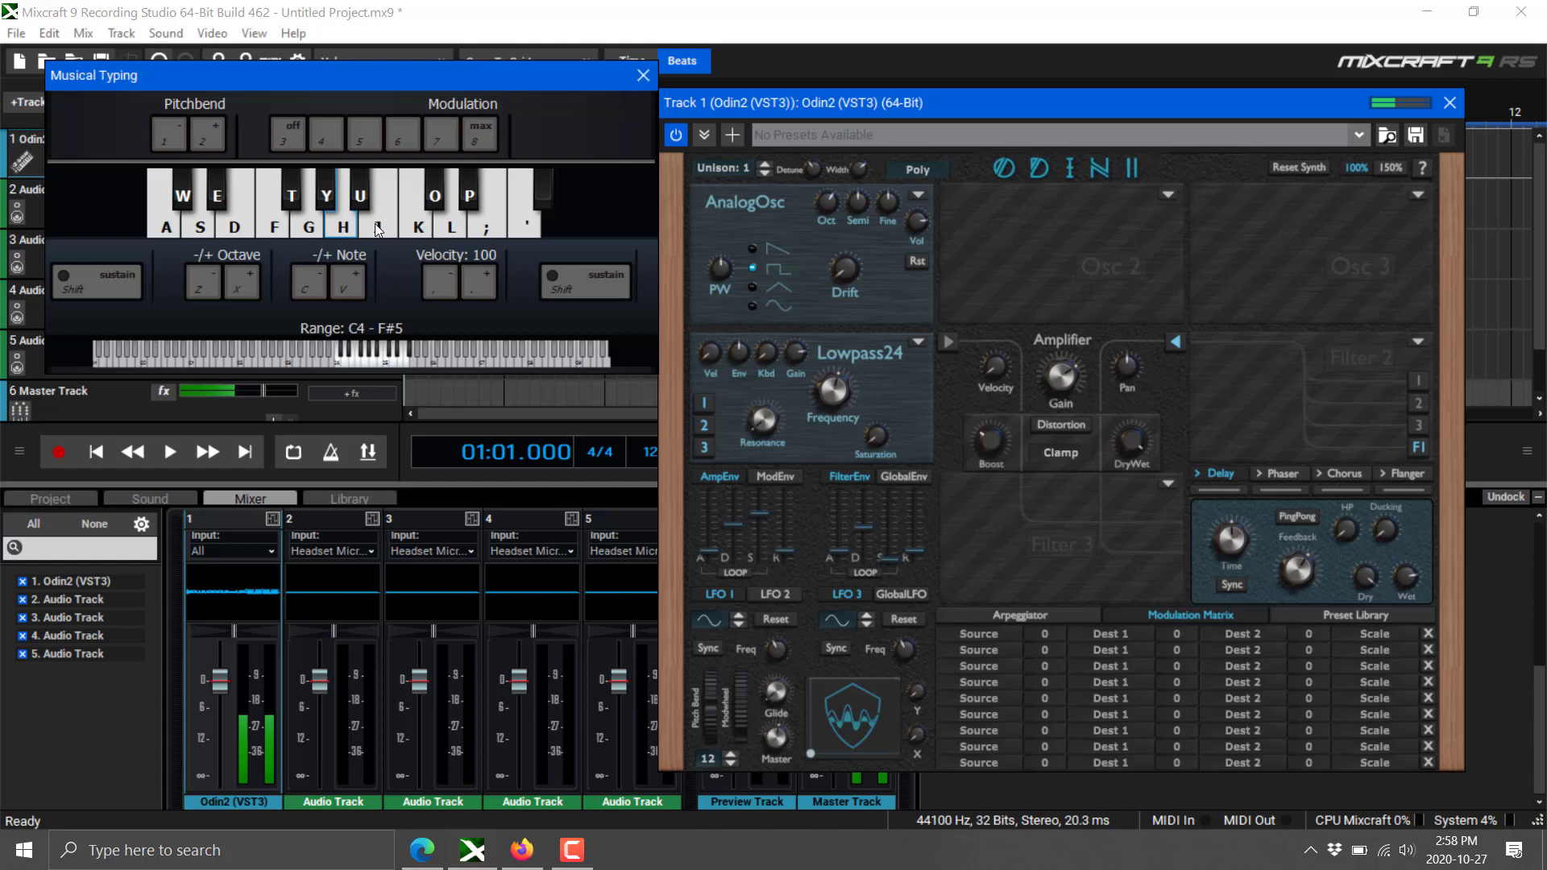
key(h)
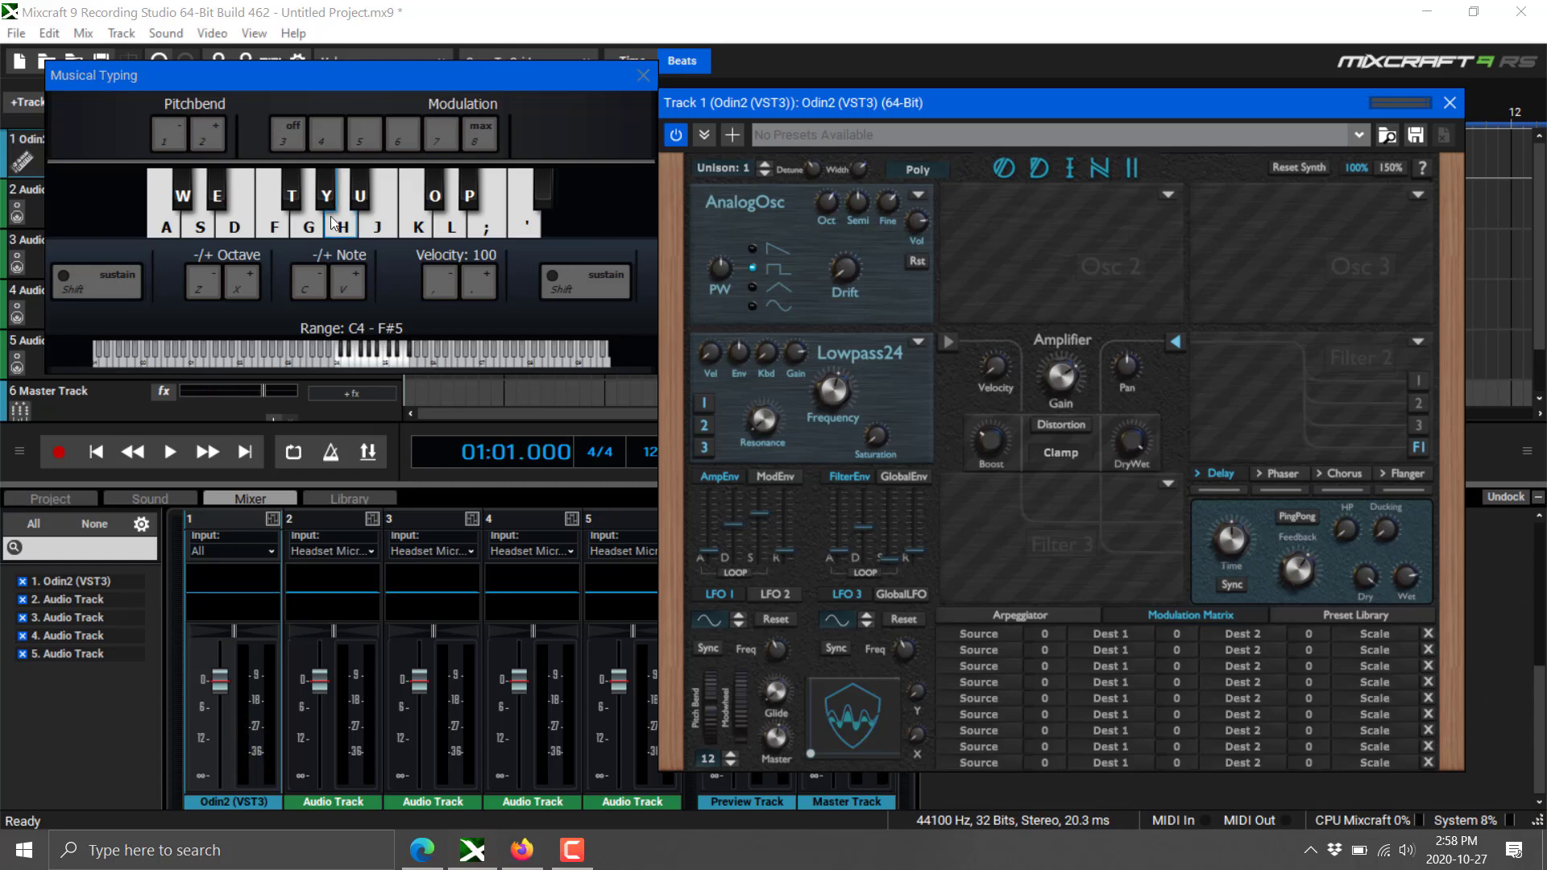
key(k)
key(l)
key(j)
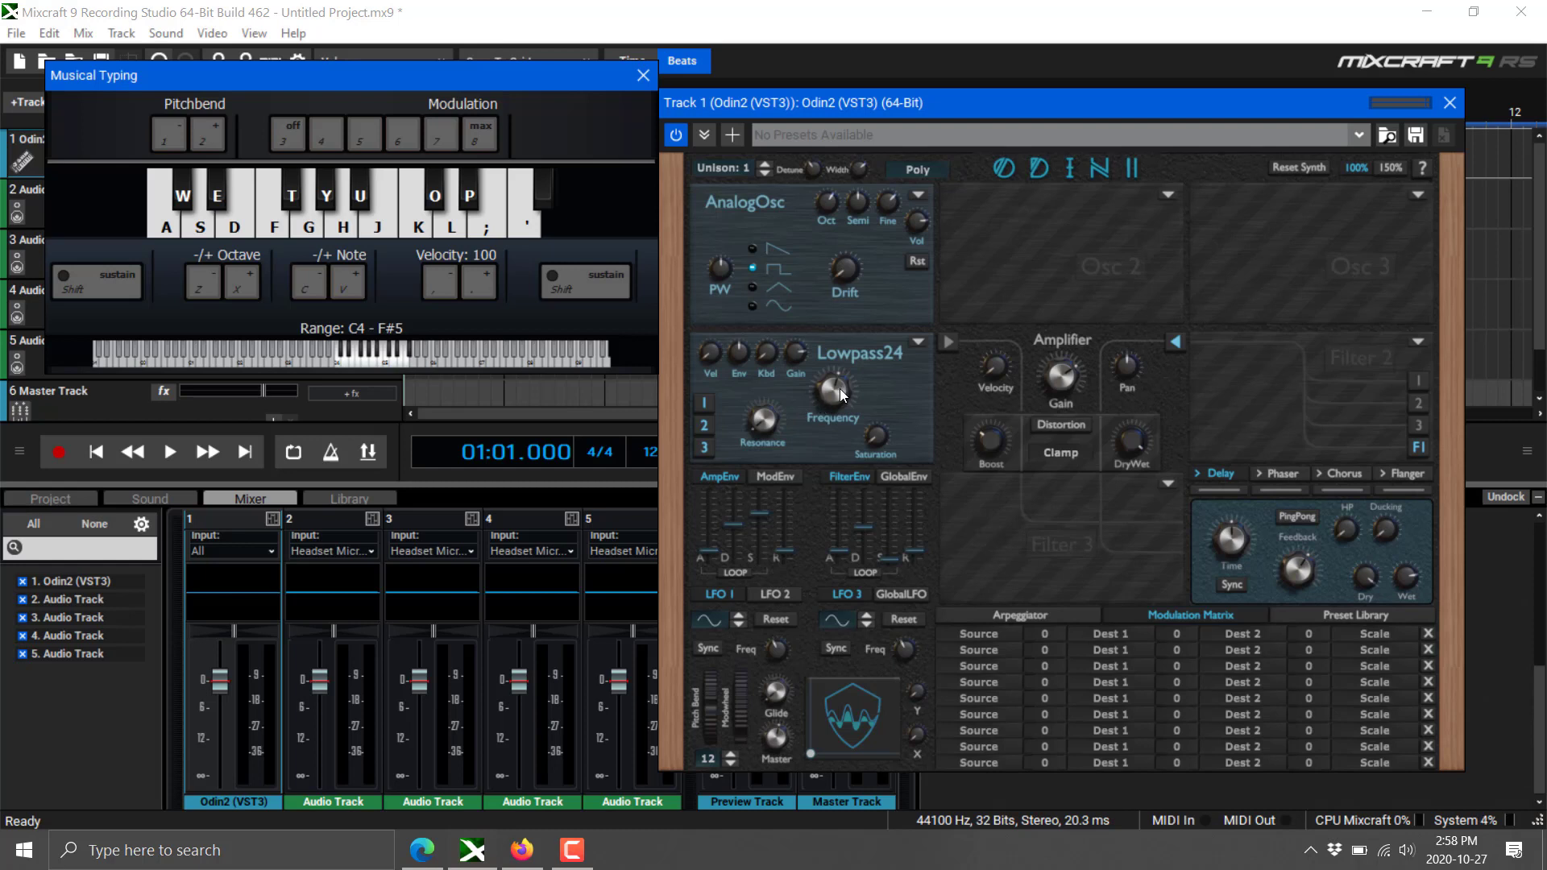
click(280, 220)
key(j)
key(h)
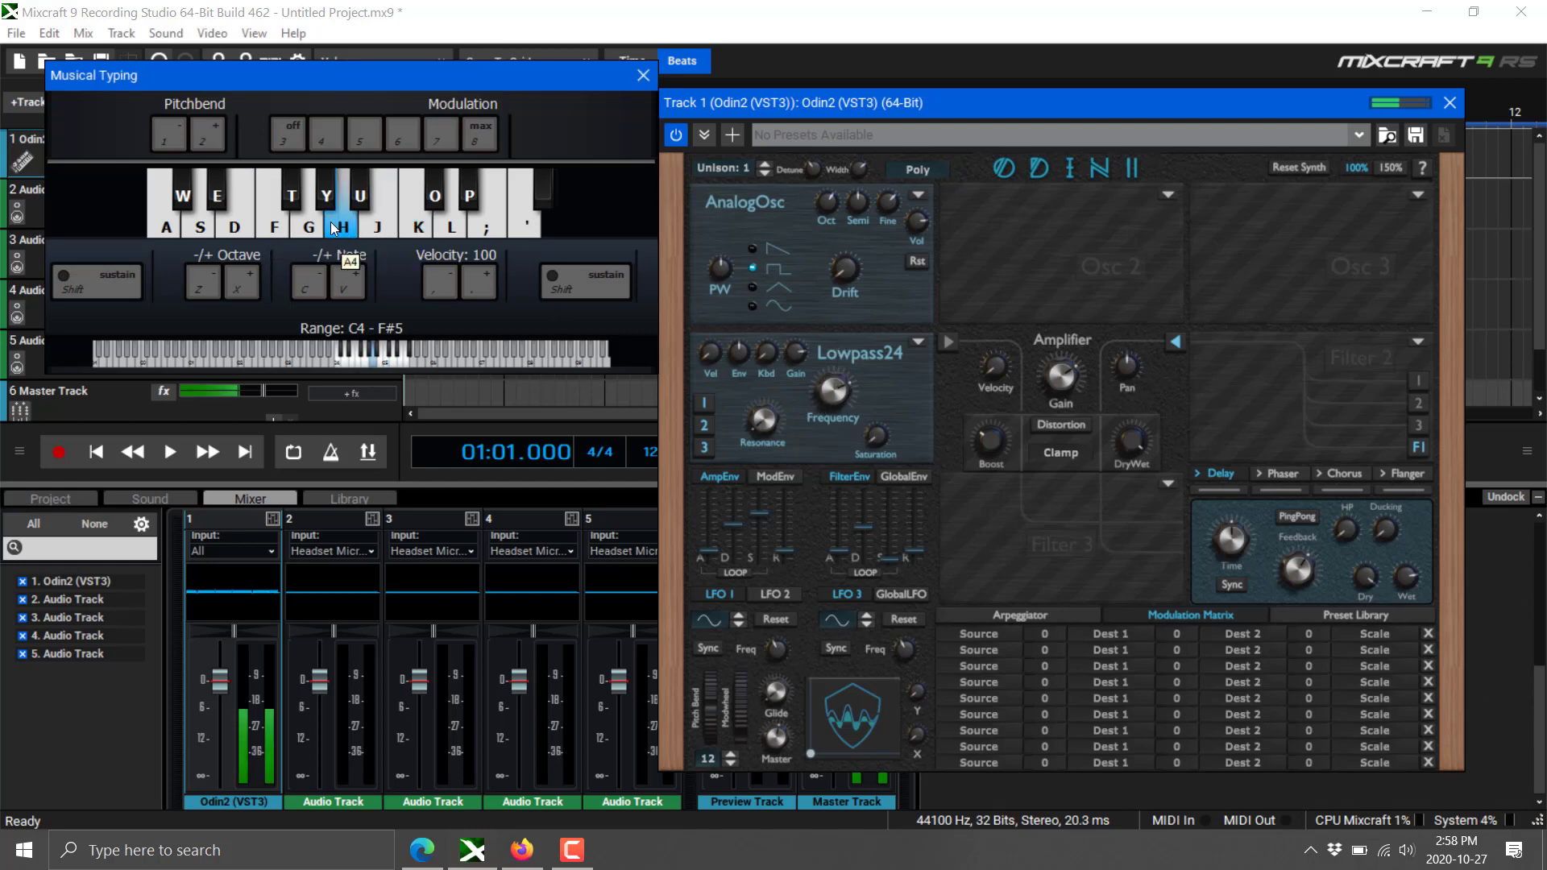
key(f)
key(h)
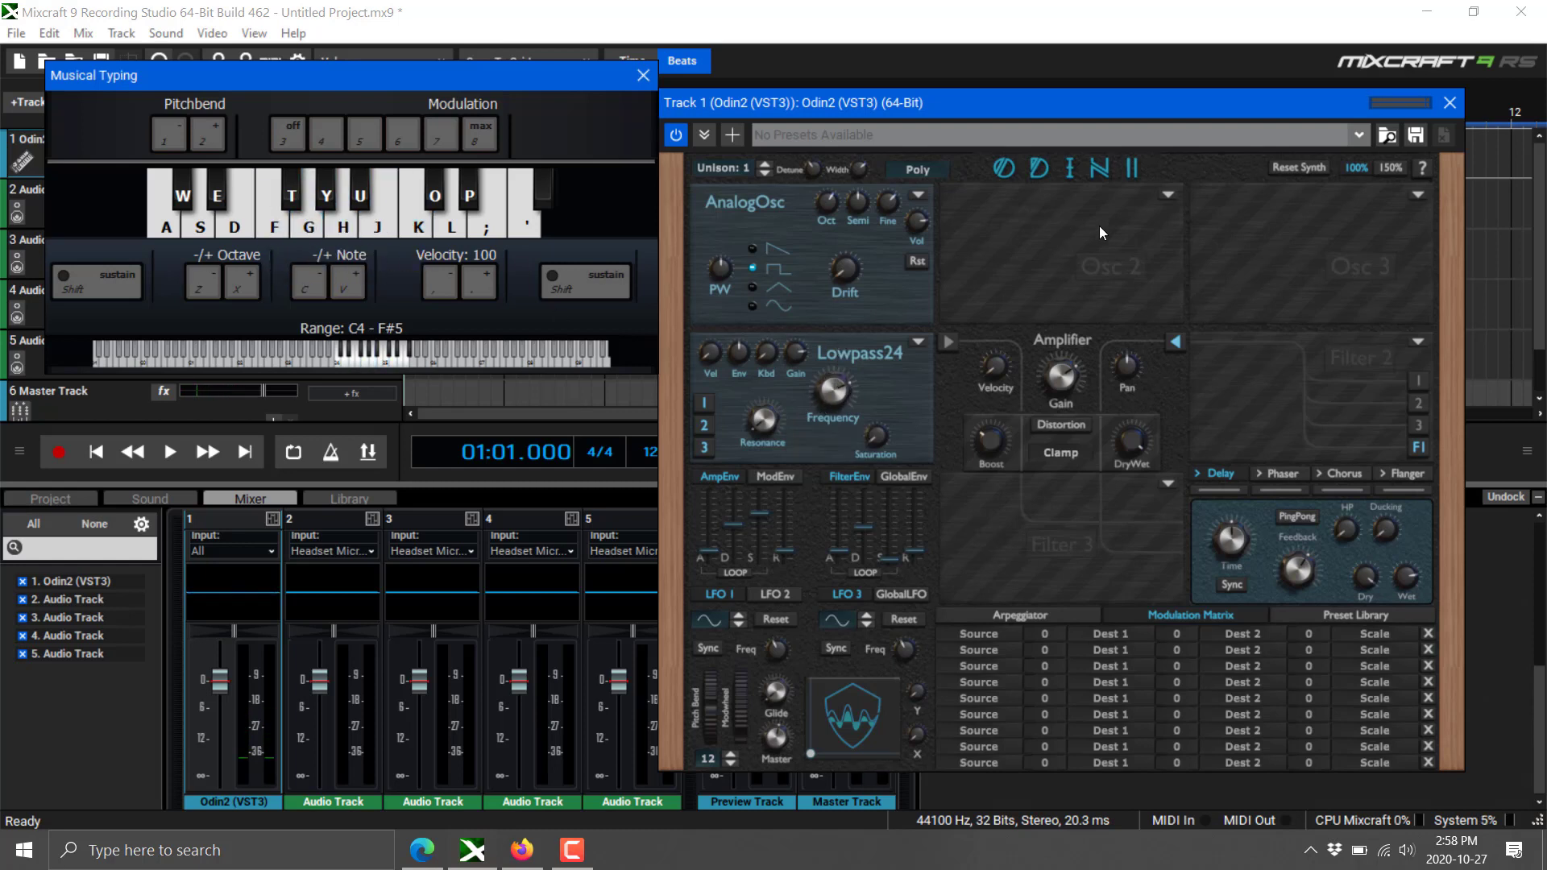
- Load the Chiptune Oscillator into Osc 2 and play test notes to hear it
click(1169, 197)
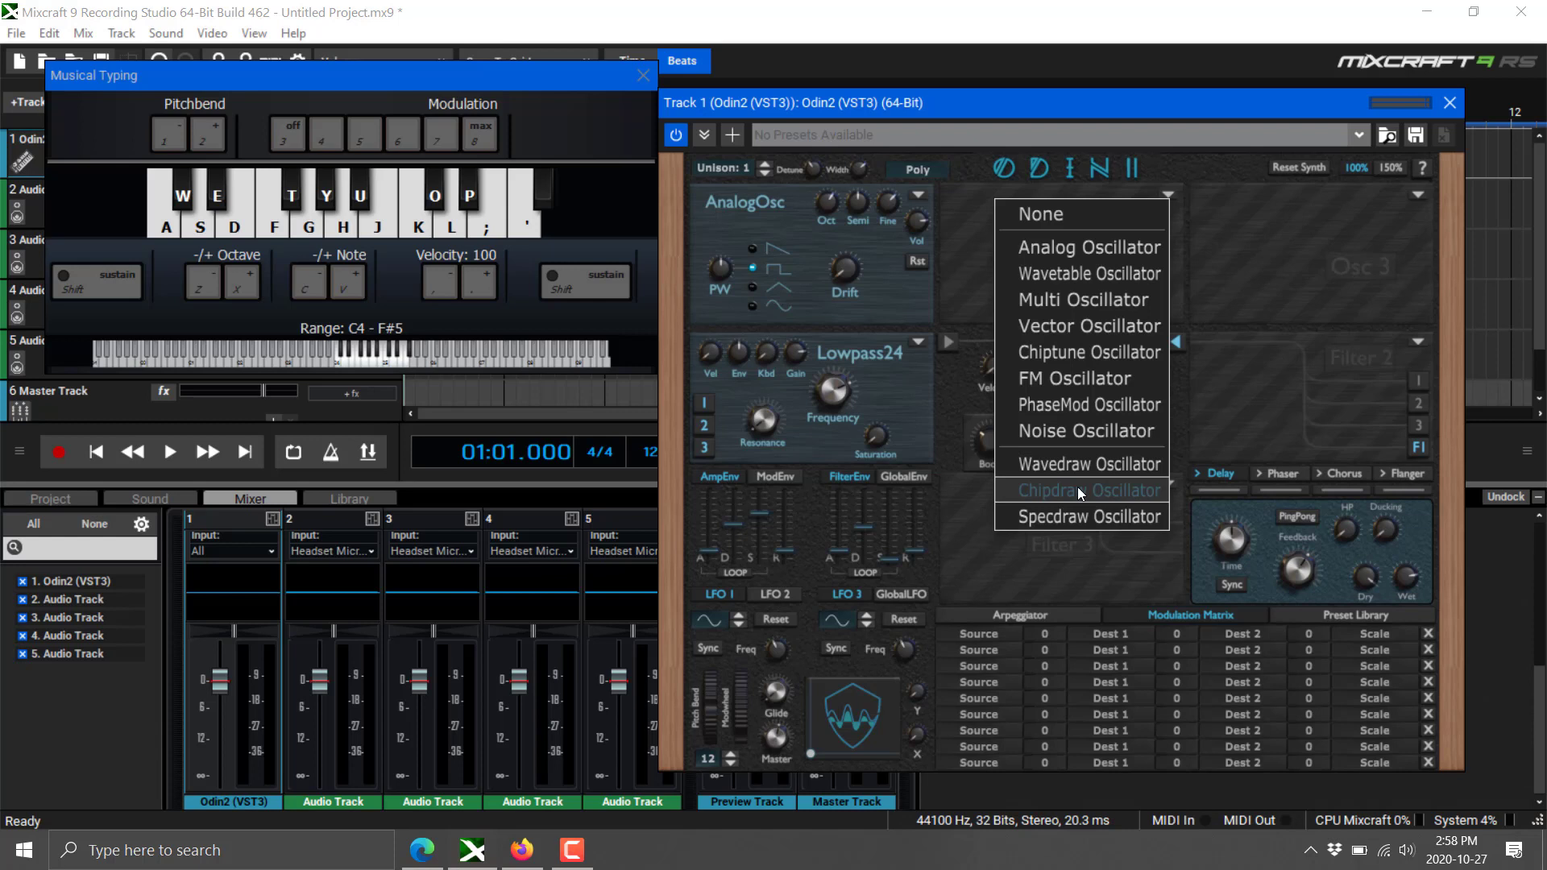
click(1077, 348)
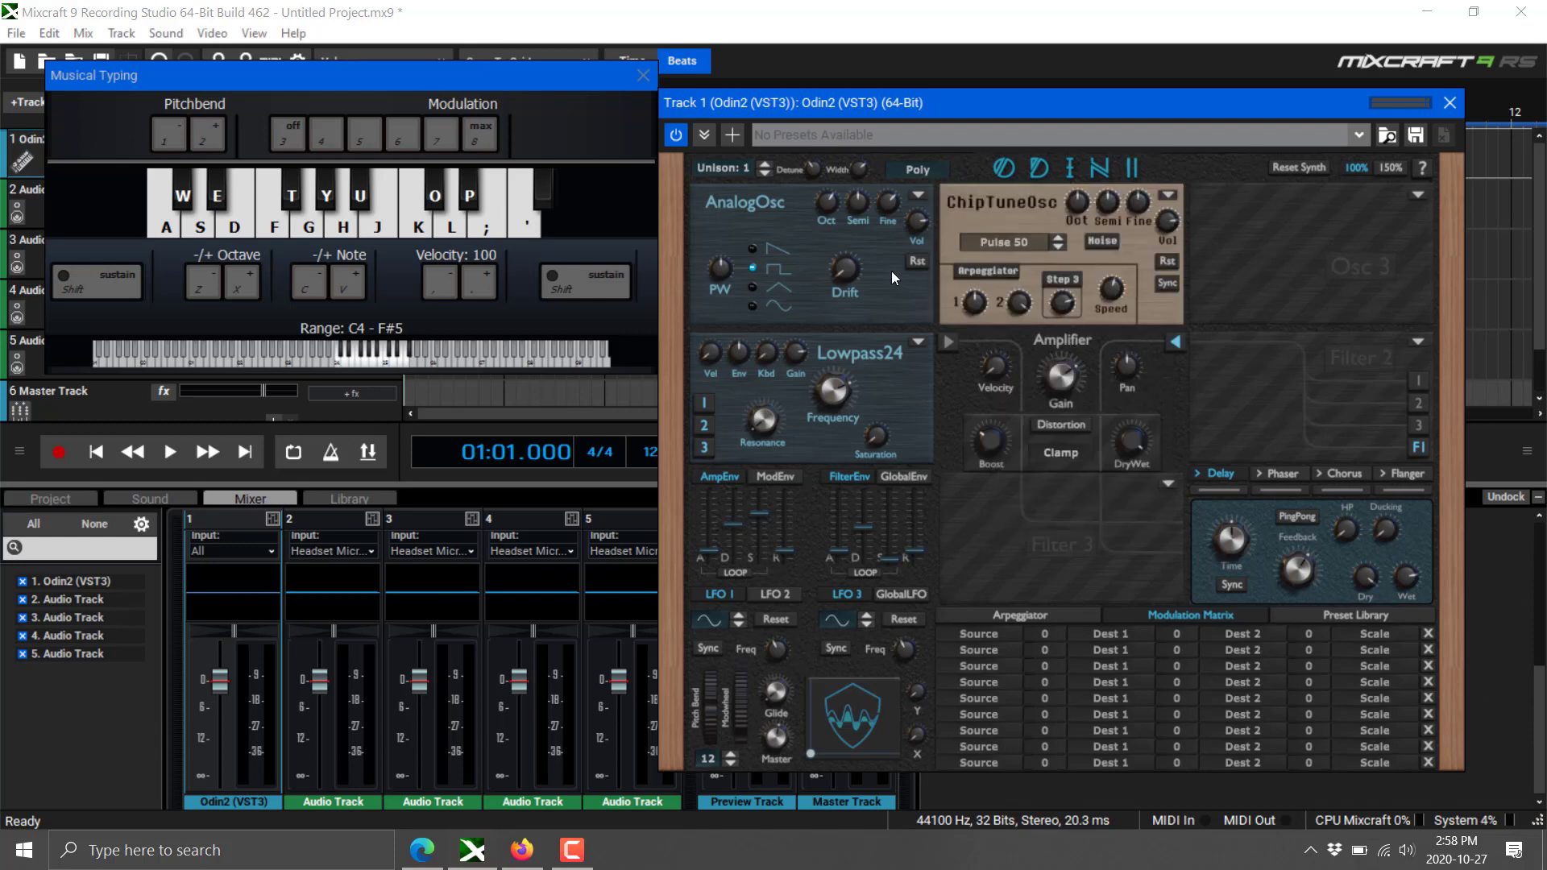
click(281, 232)
key(k)
key(h)
key(g)
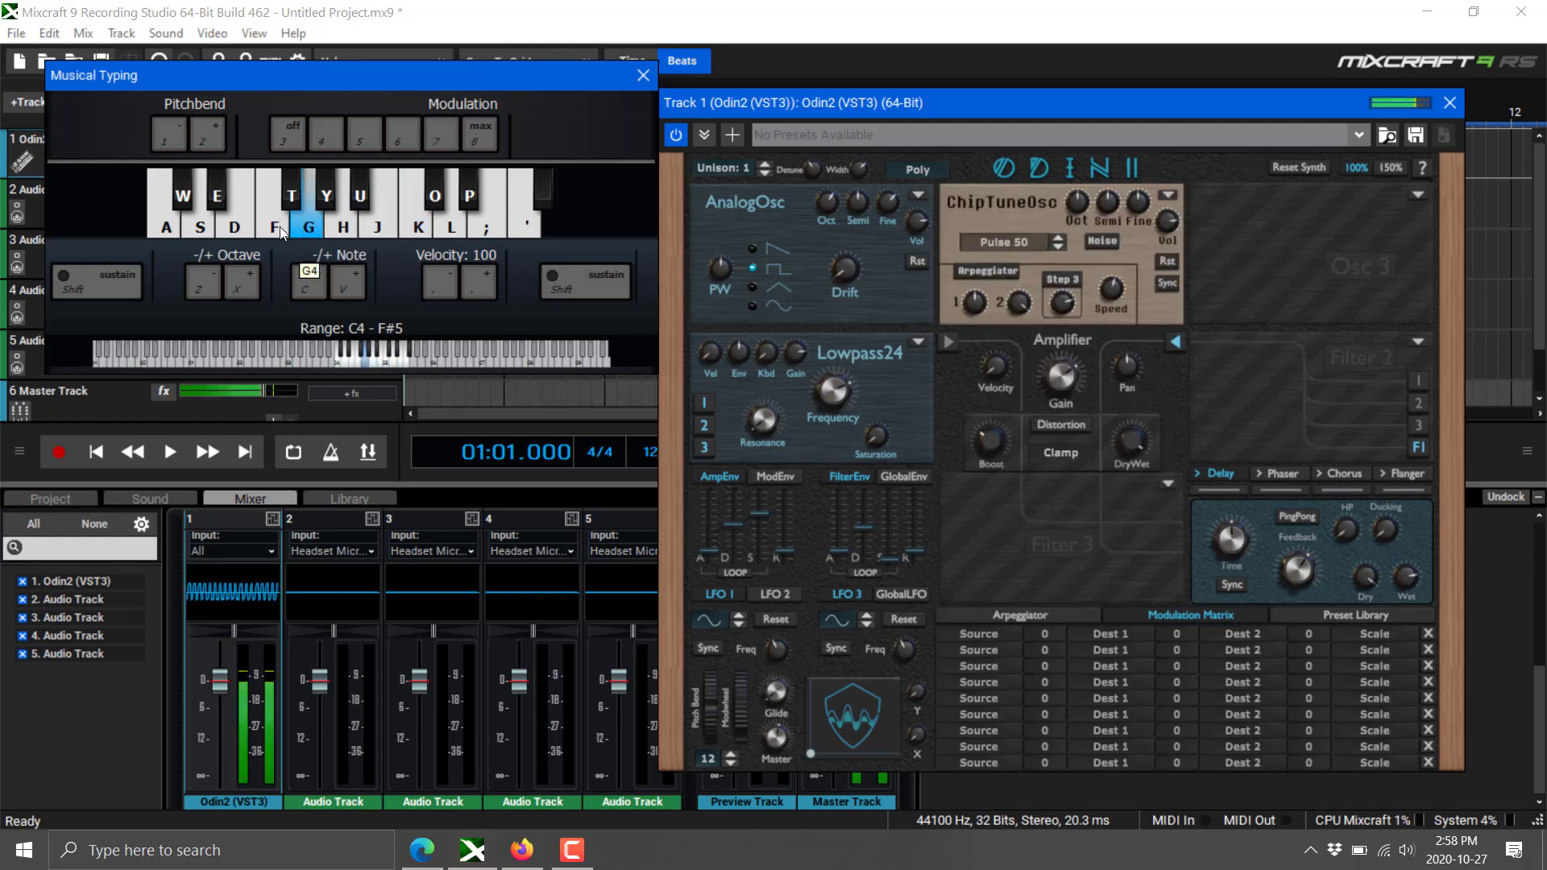
click(410, 229)
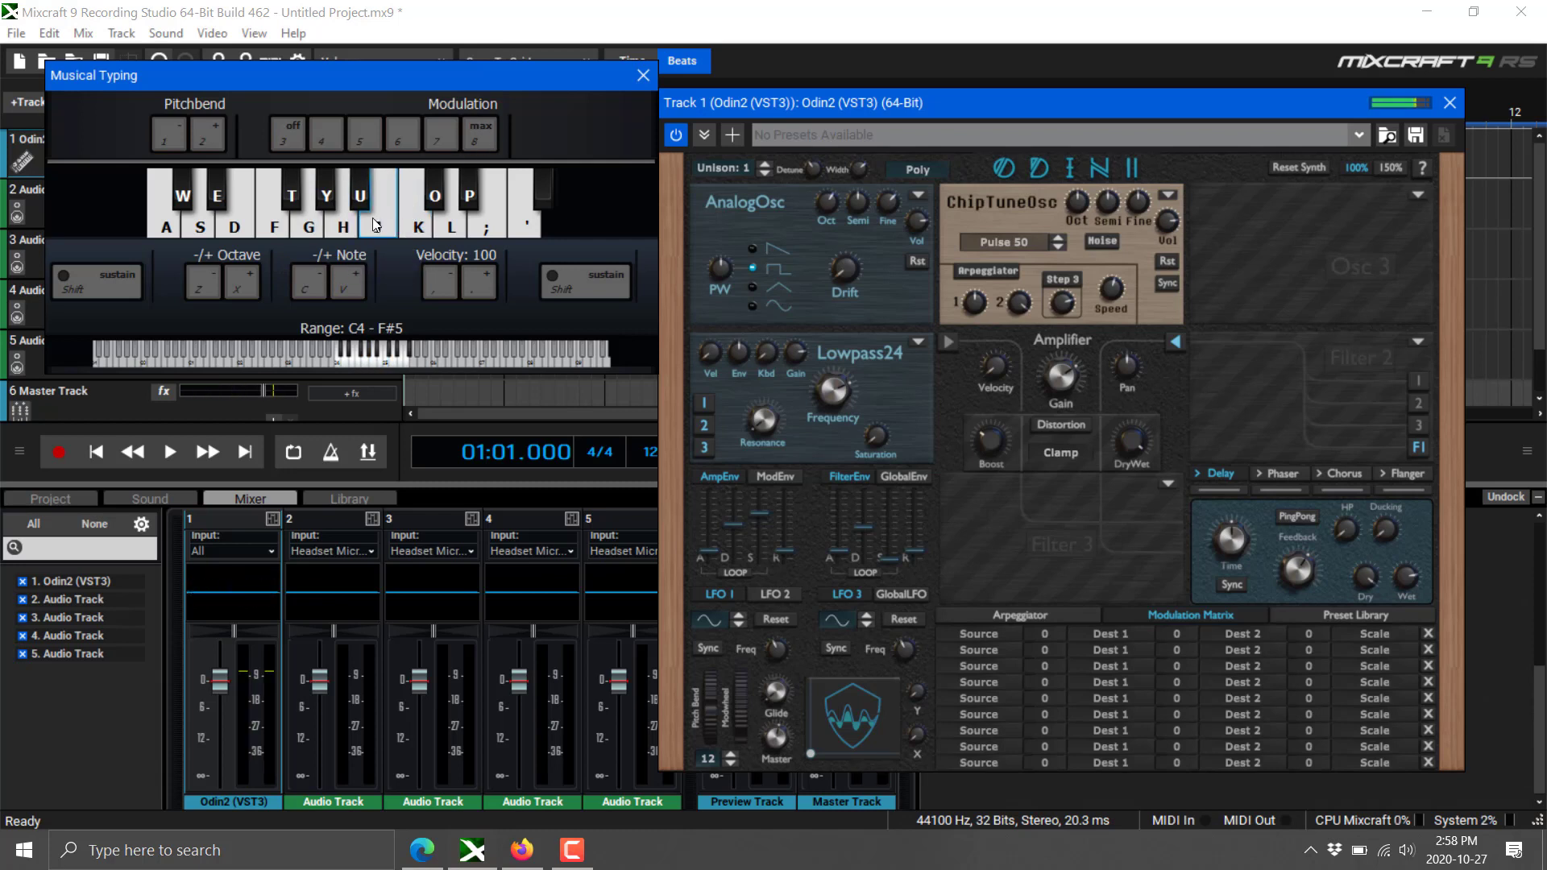
click(322, 230)
click(321, 230)
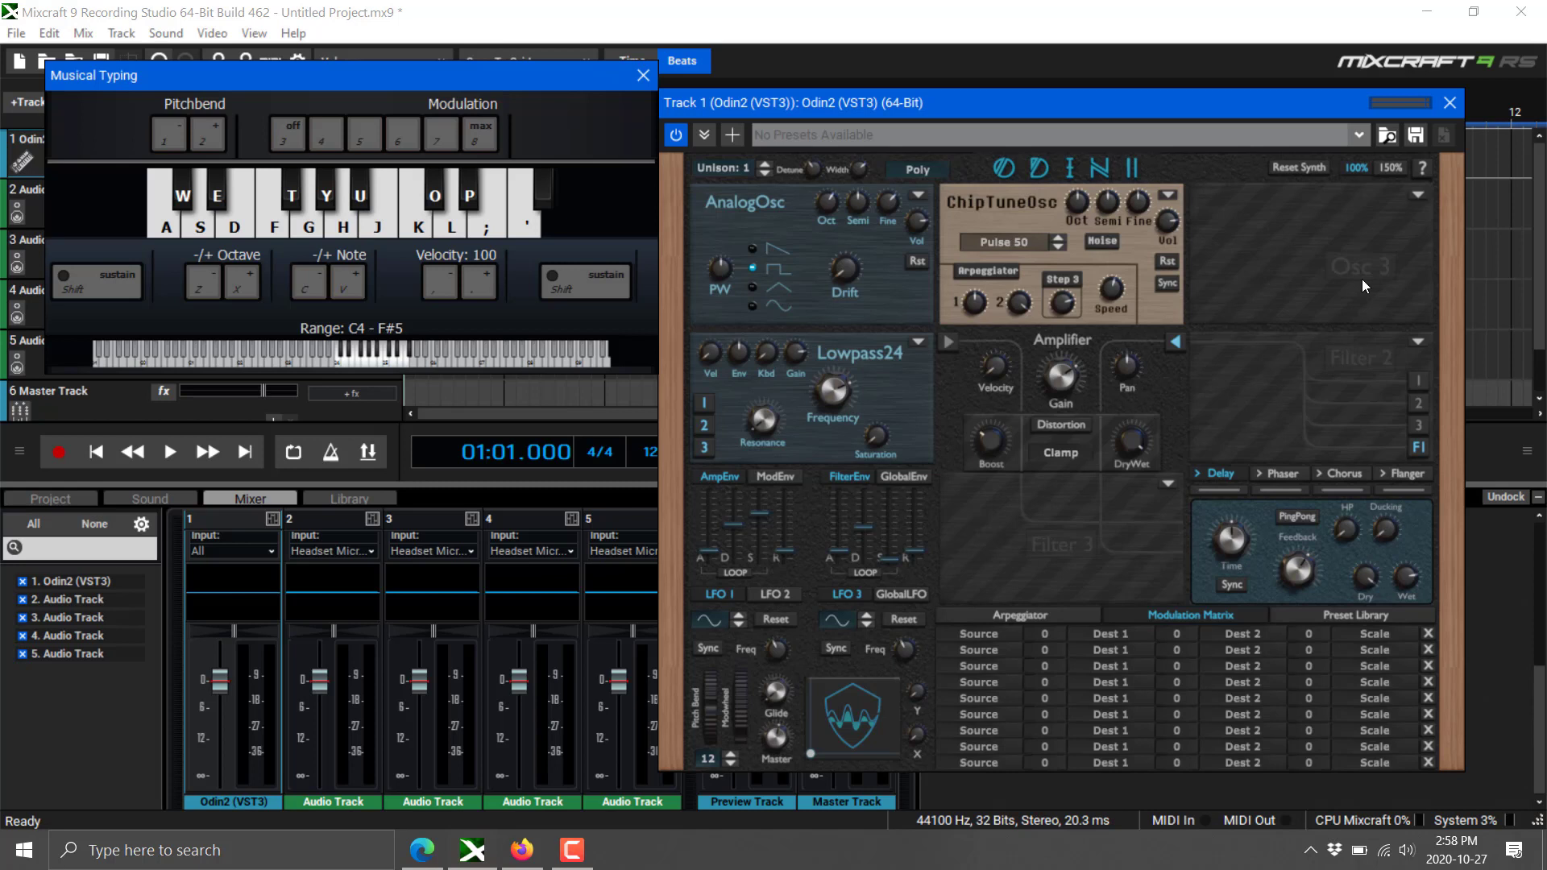
- Load the Chipdraw Oscillator into Osc 3 and draw a stepped waveform
click(1420, 195)
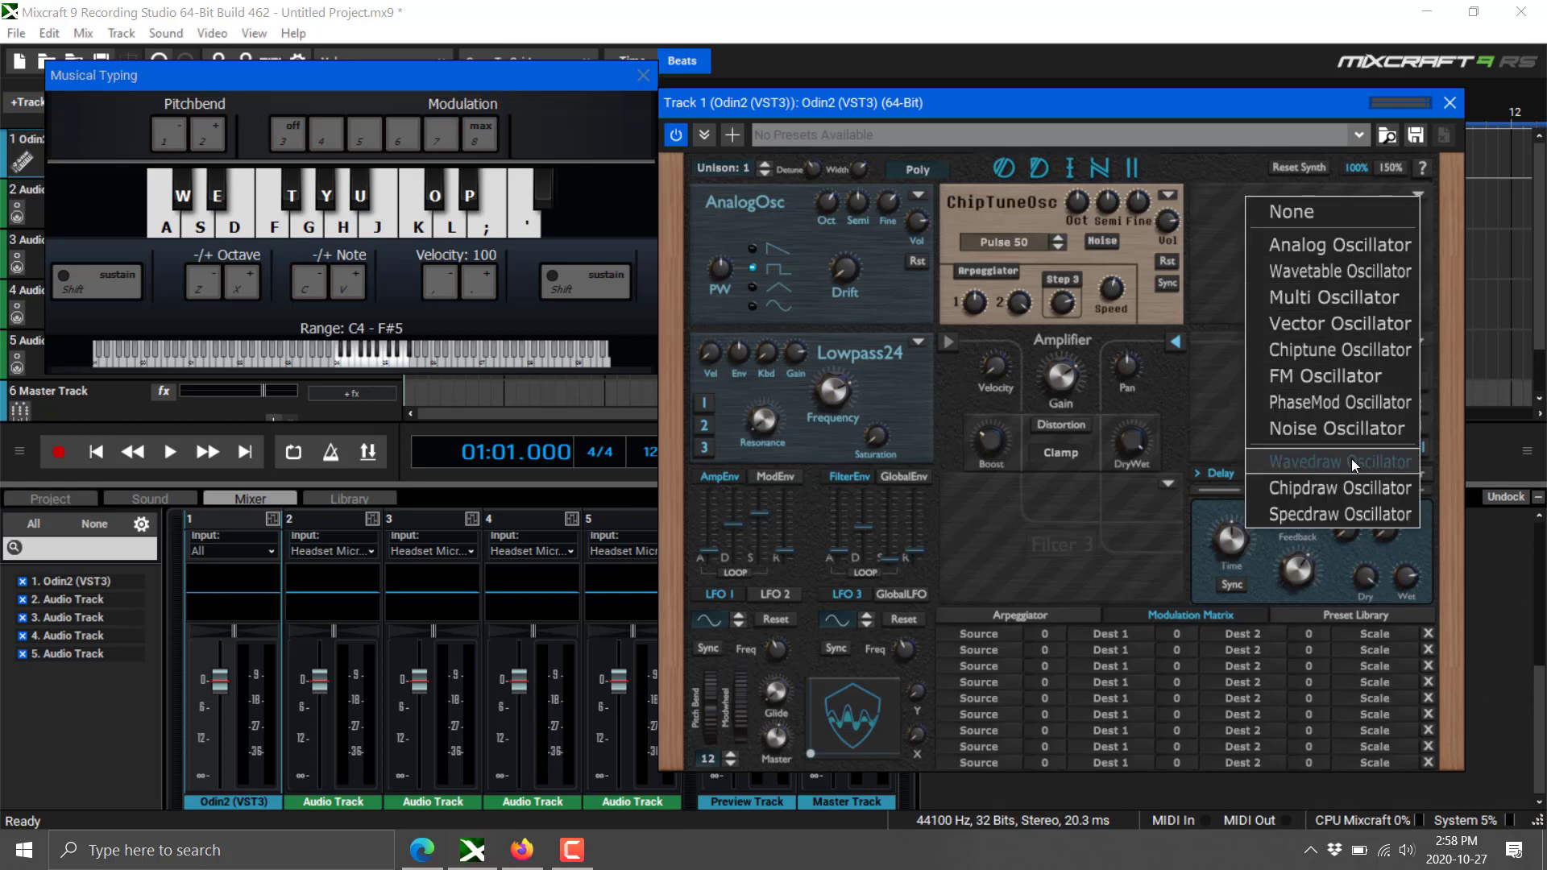
click(1350, 481)
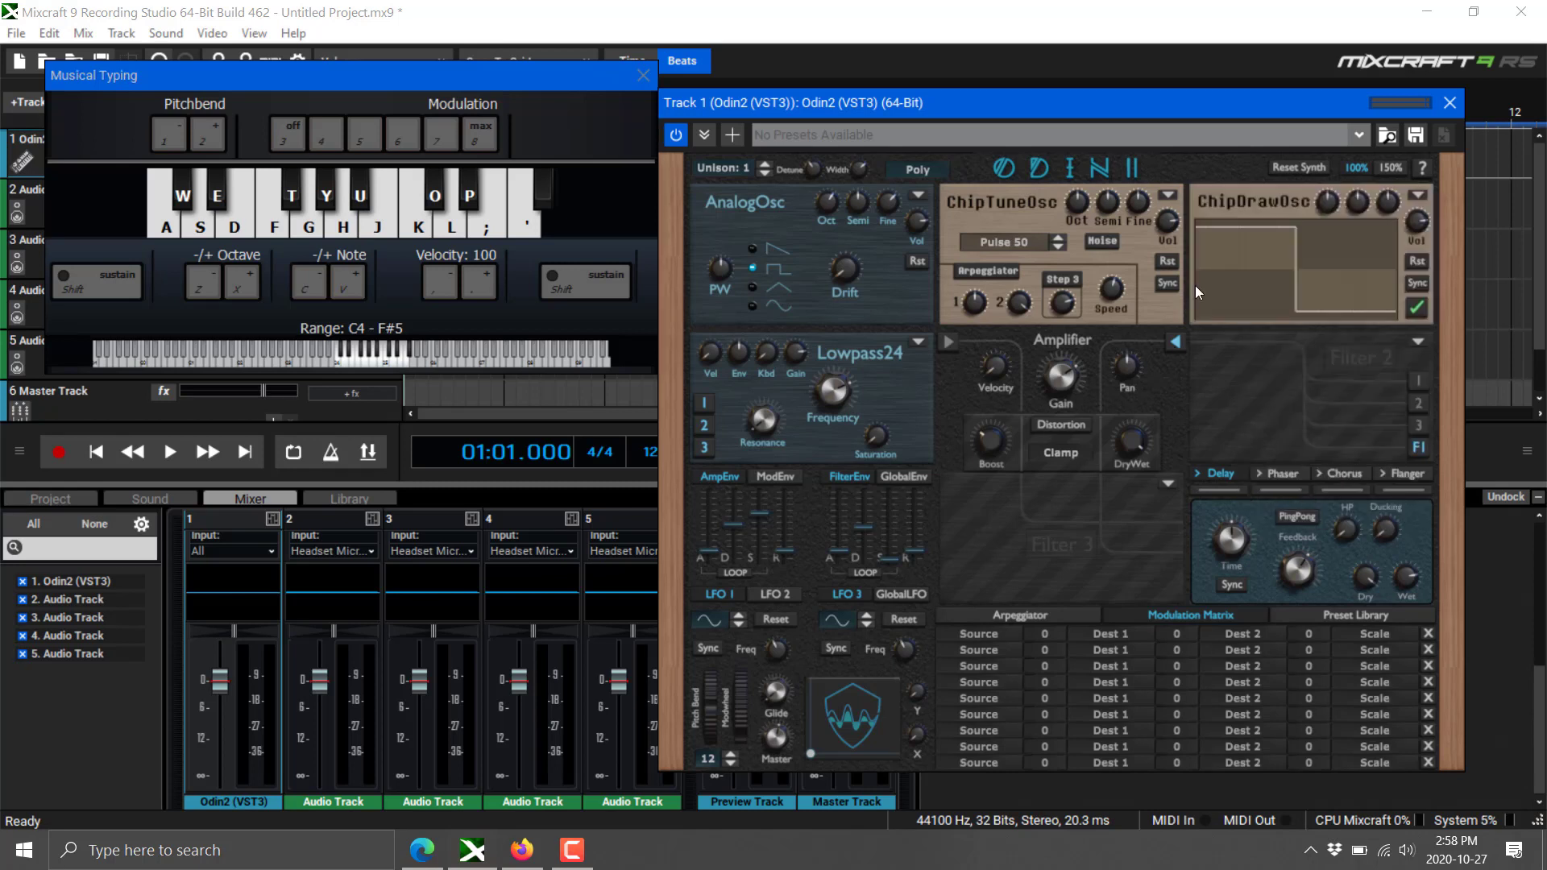
mouse_move(1217, 230)
mouse_down()
mouse_move(1215, 268)
mouse_move(1244, 281)
mouse_move(1265, 260)
mouse_move(1283, 299)
mouse_up()
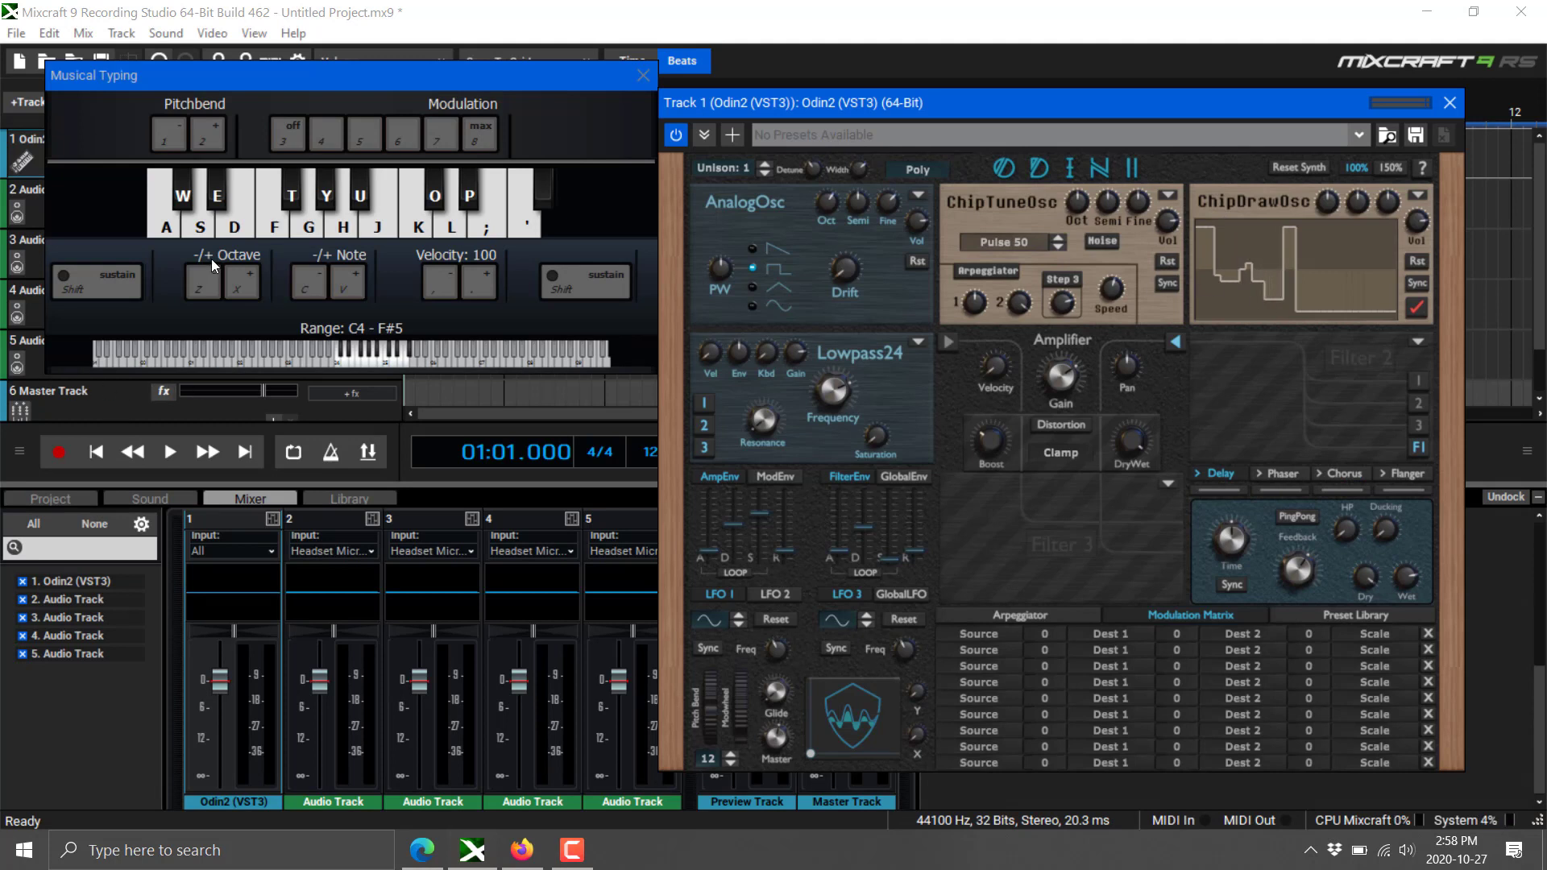
- Audition the drawn waveform, then switch on the amplifier's Distortion and hear it
click(309, 221)
click(342, 222)
click(279, 234)
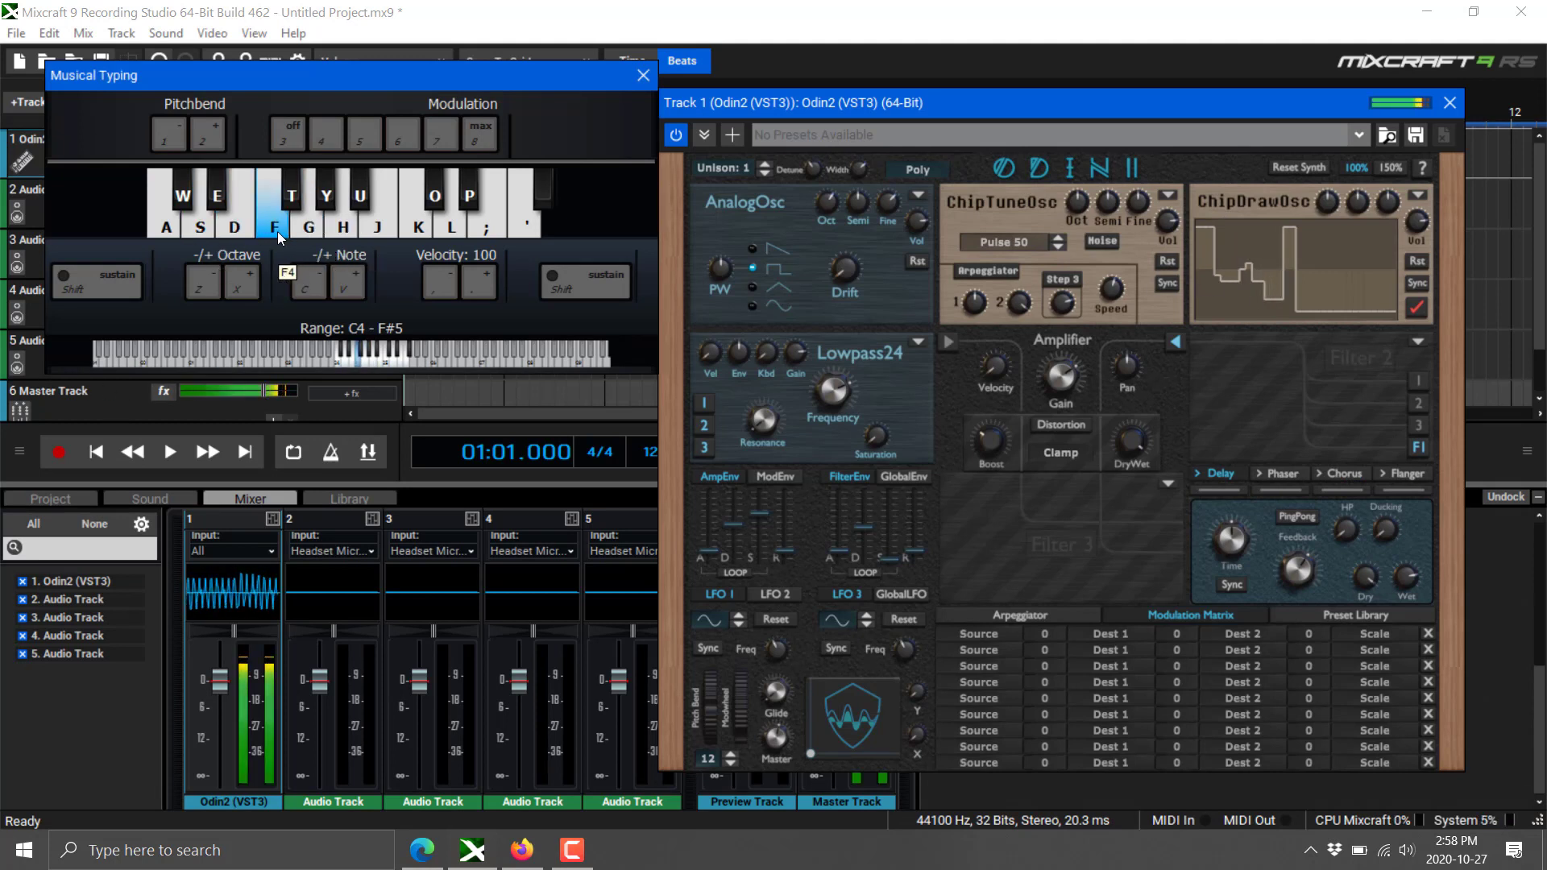
click(343, 221)
click(418, 222)
click(308, 222)
click(389, 226)
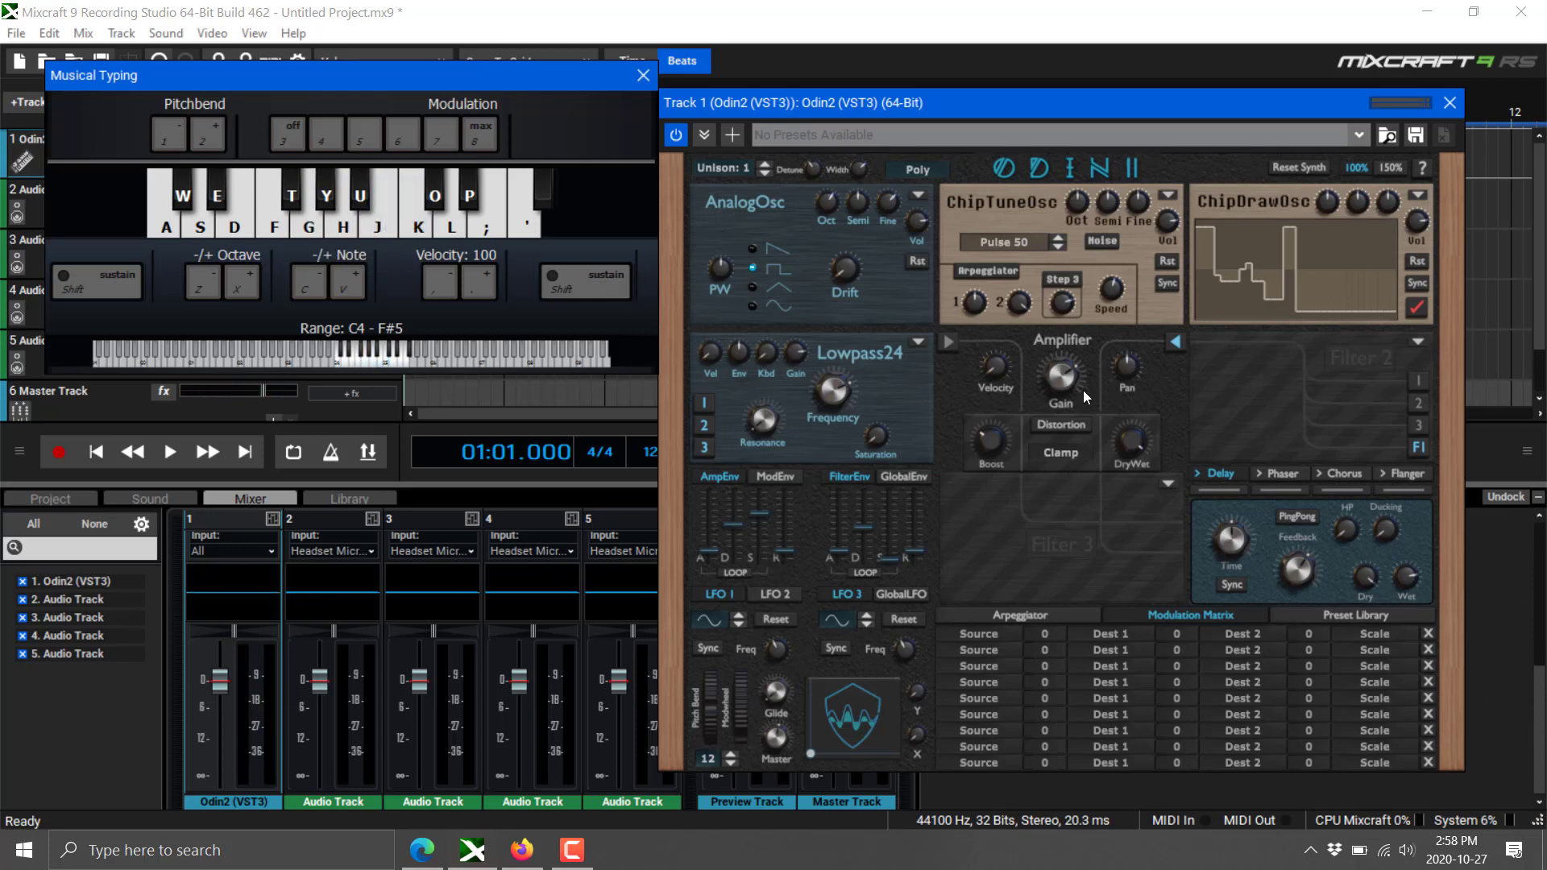
click(1077, 424)
click(328, 230)
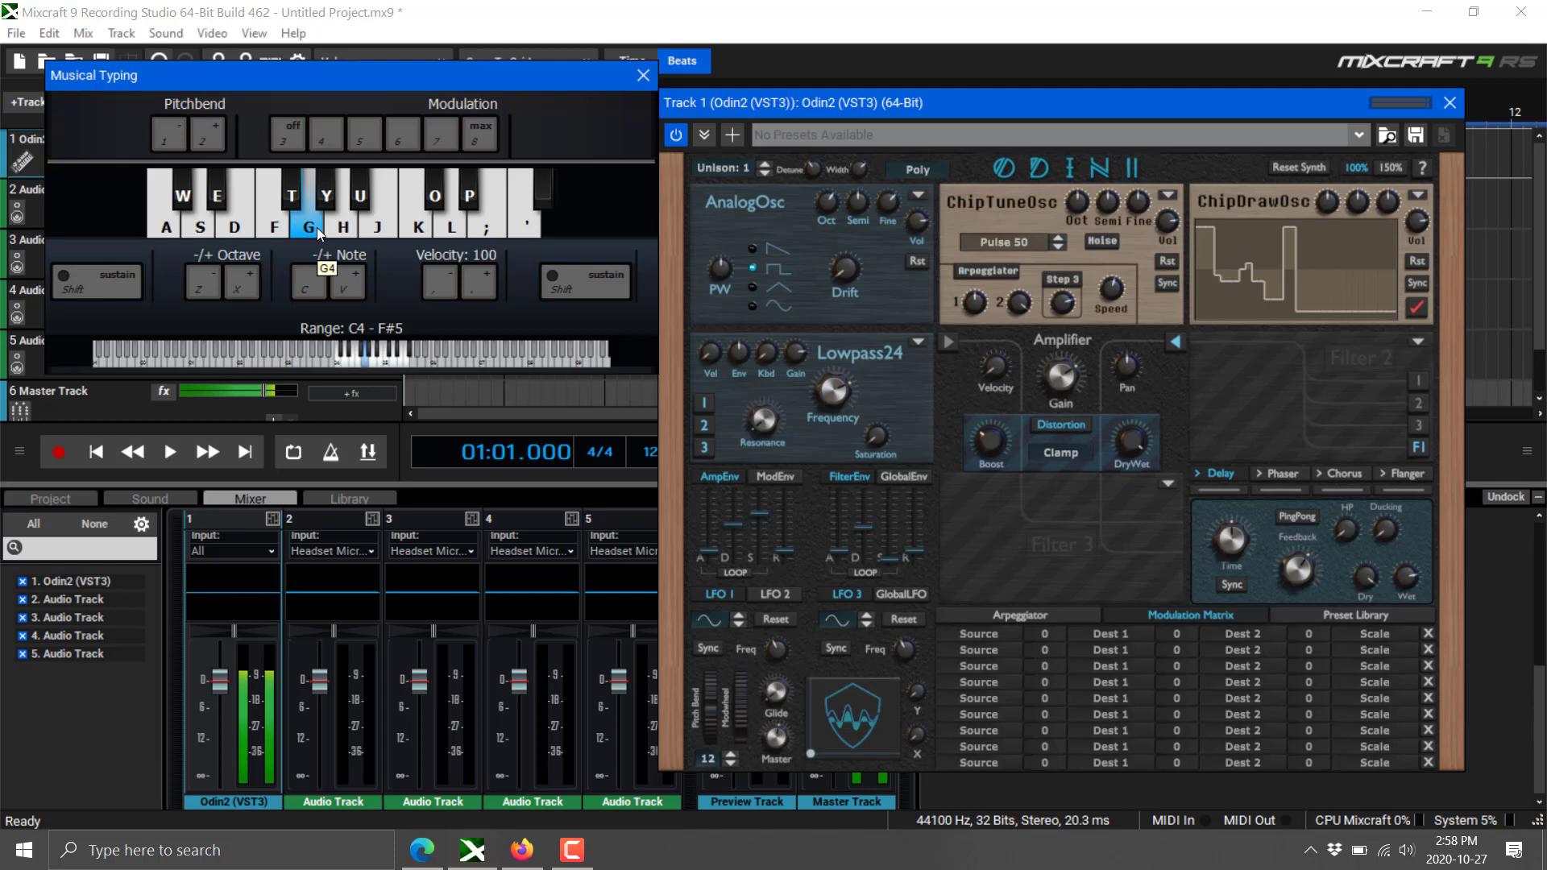
- Set Odin 2's second filter to Bandpass 12
click(1424, 339)
click(1423, 340)
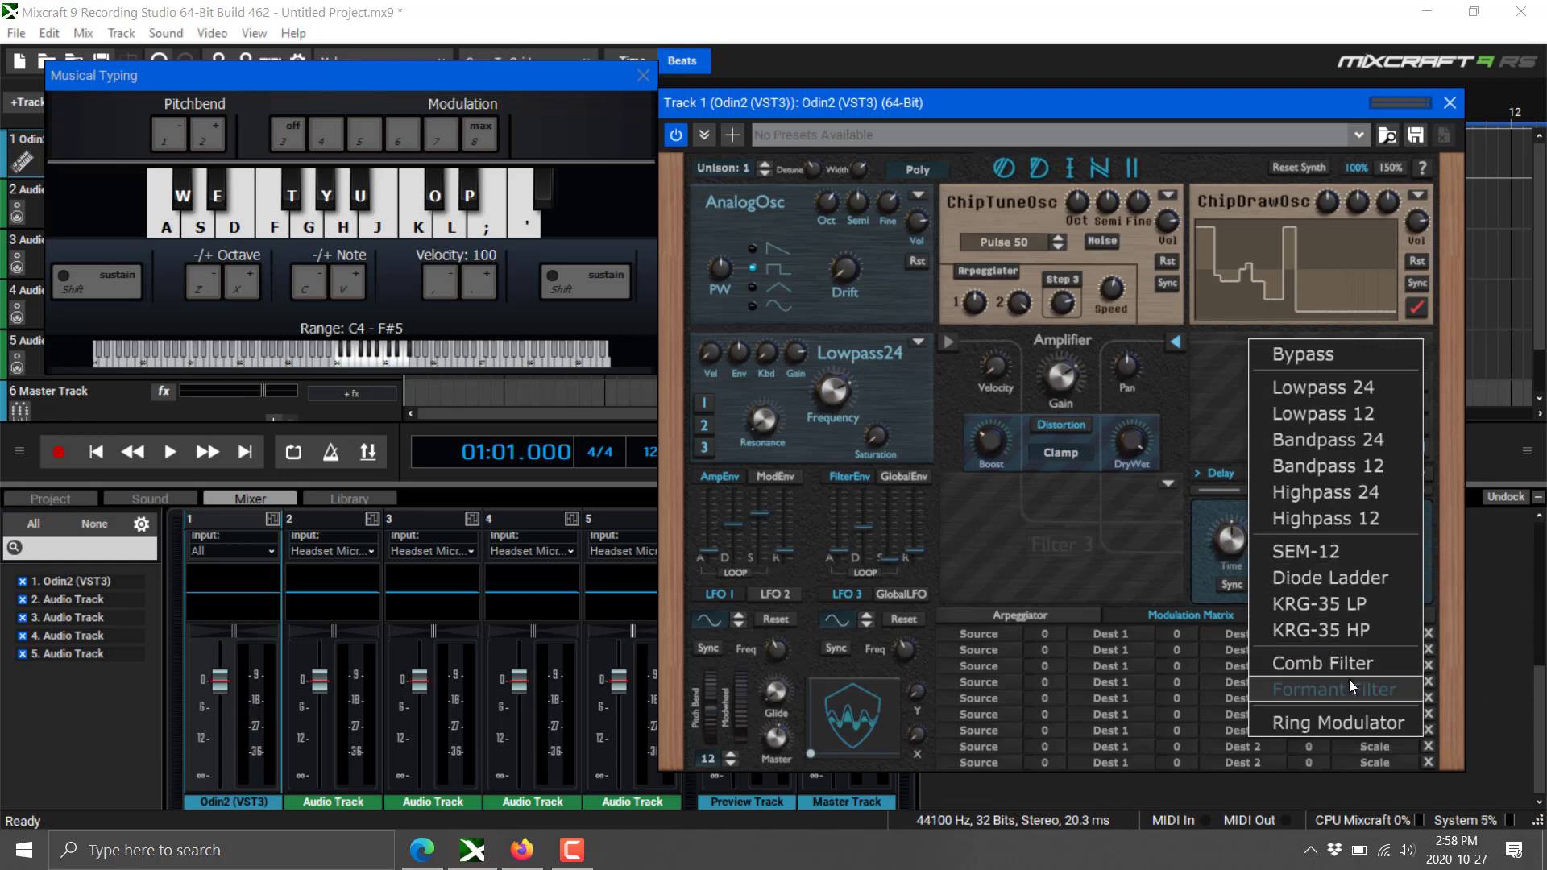
click(1294, 466)
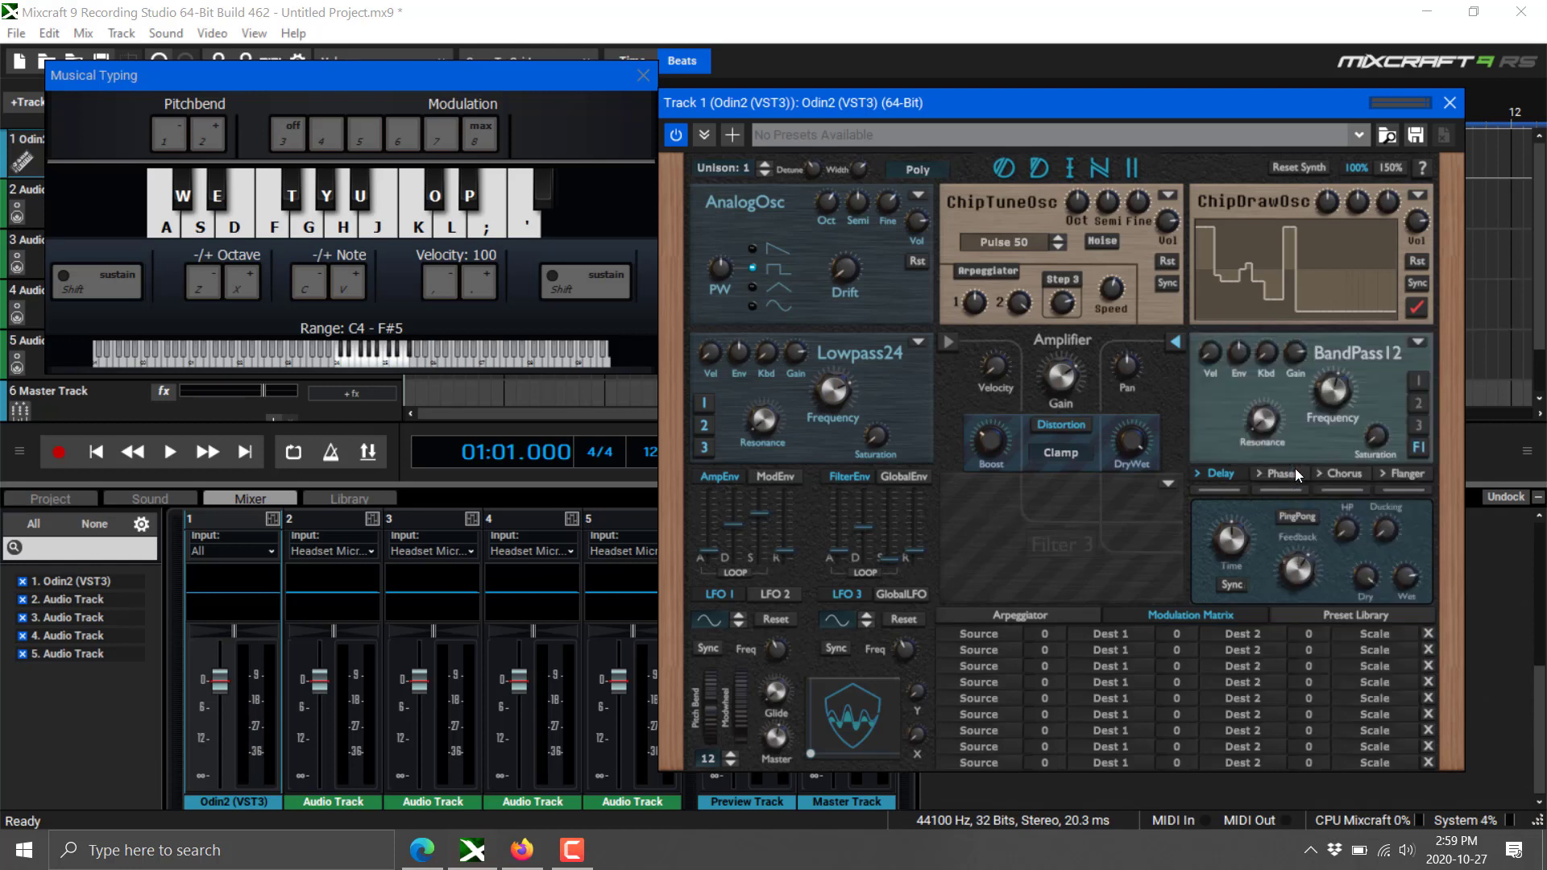
- Play a few Musical Typing notes to hear the bandpass-filtered sound
key(d)
key(j)
key(f)
key(j)
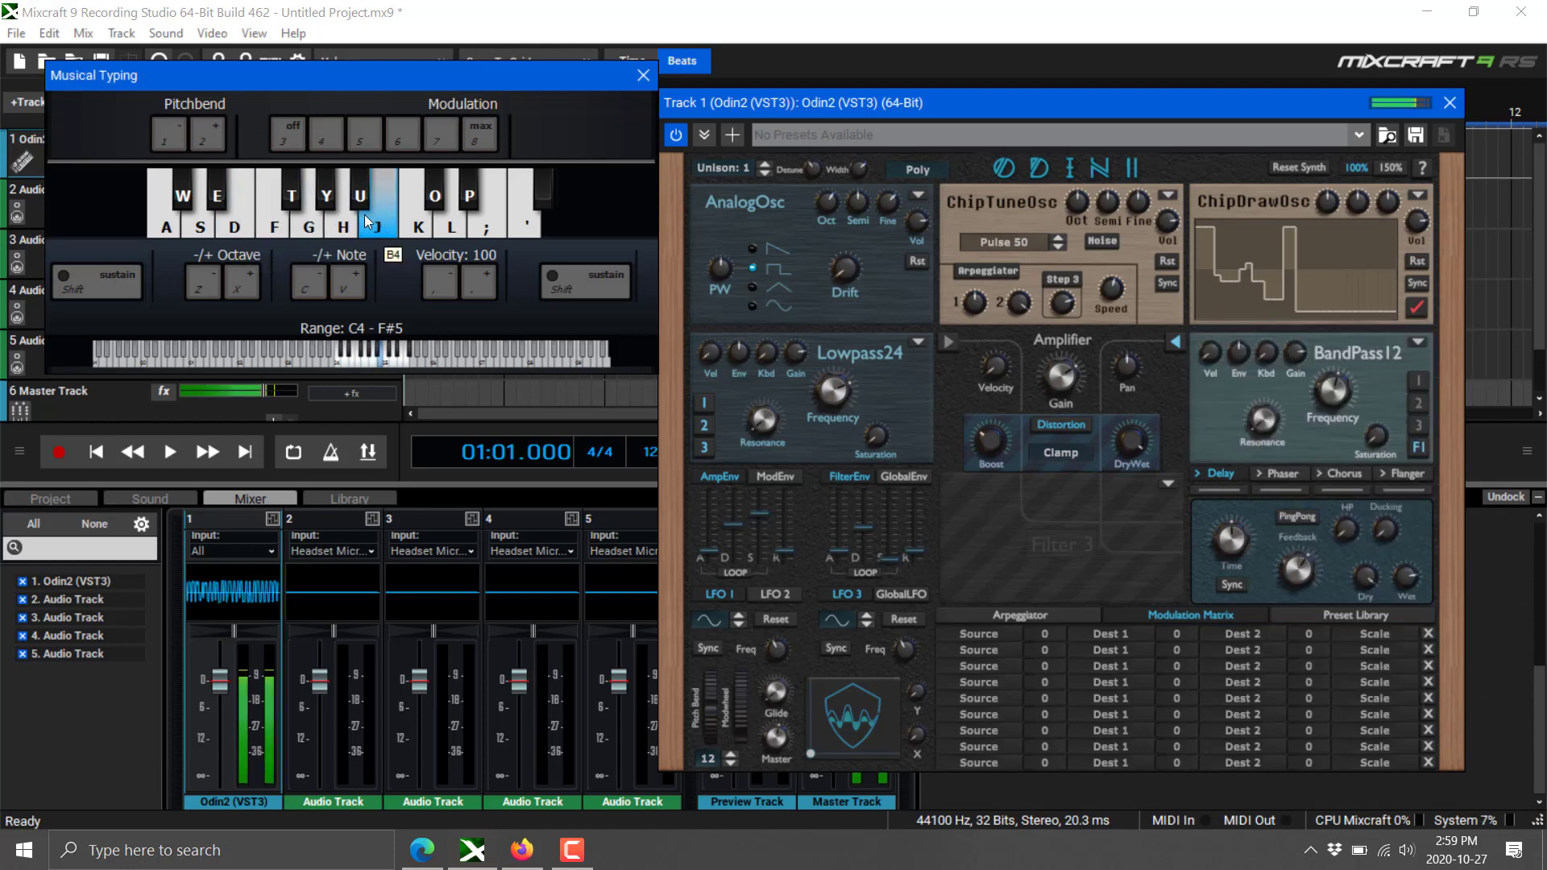
key(h)
key(h)
key(g)
key(h)
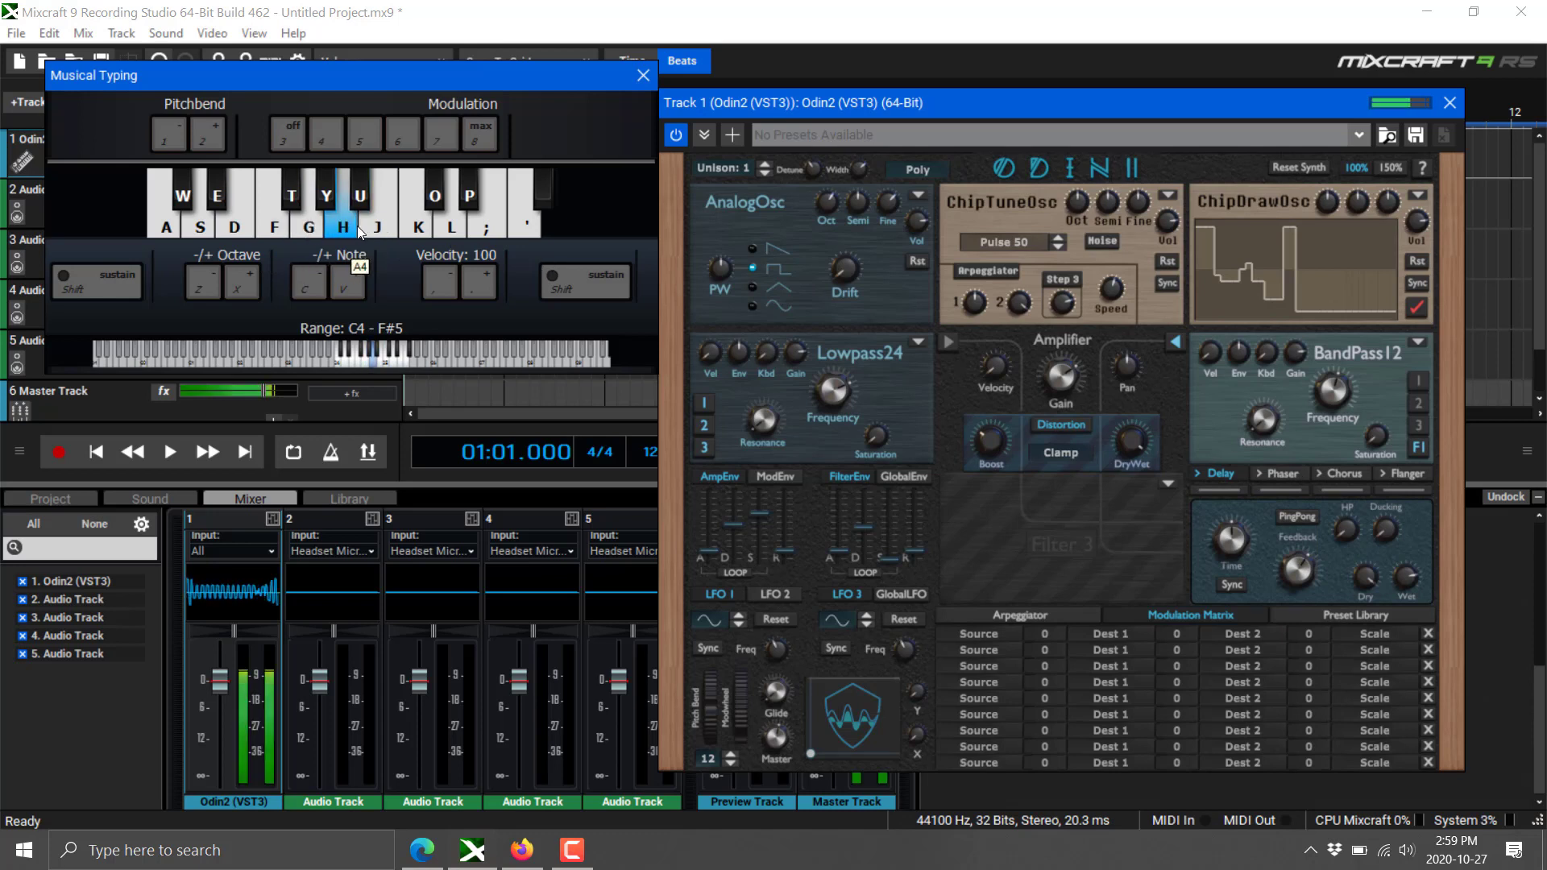
key(j)
key(k)
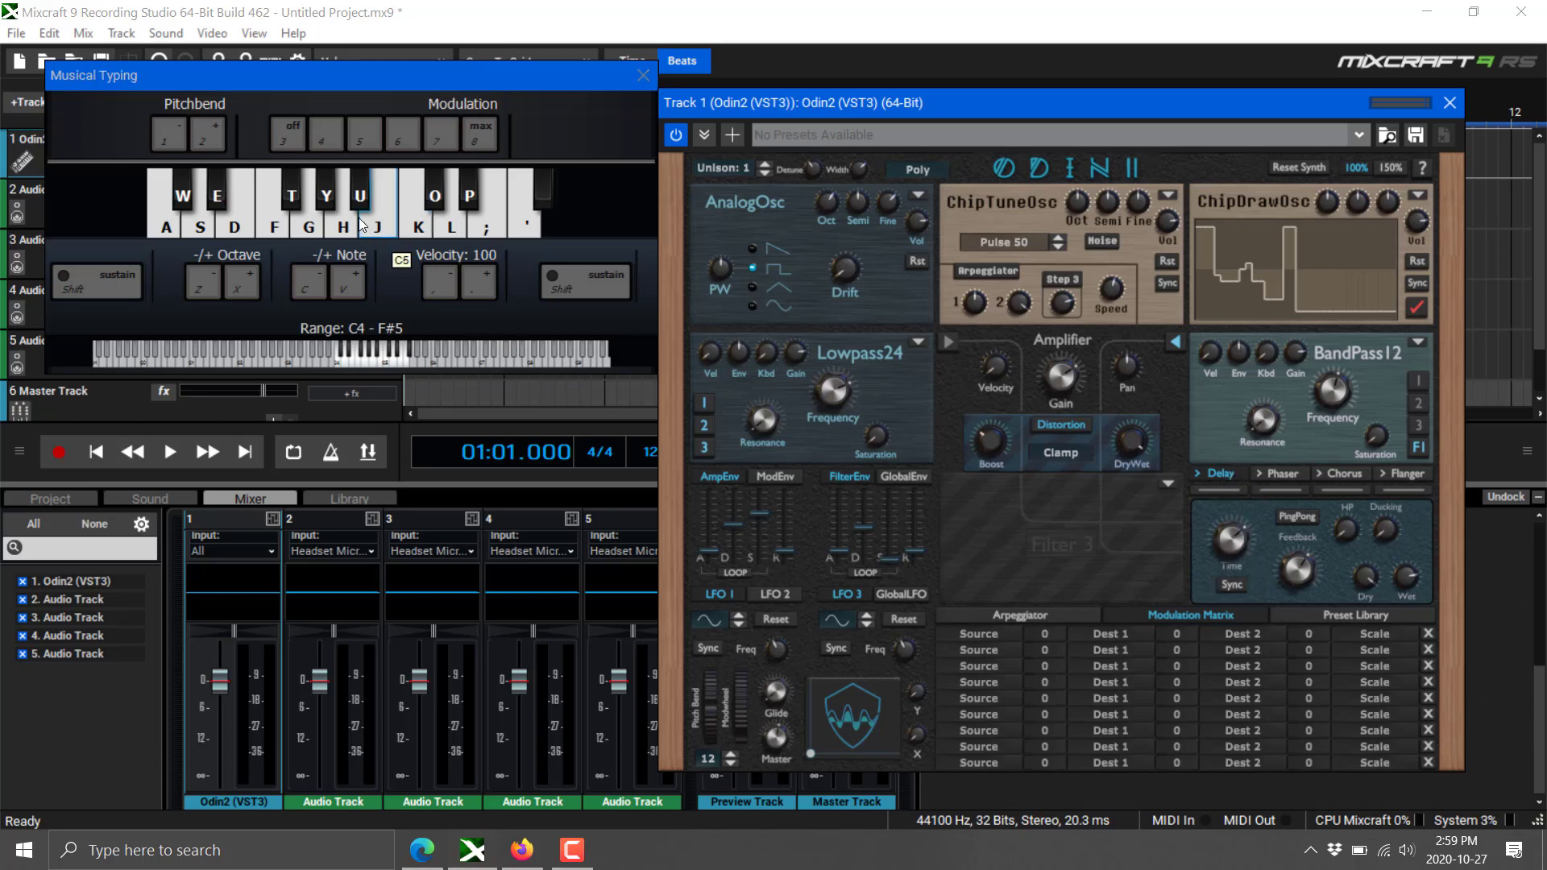
click(504, 208)
click(309, 232)
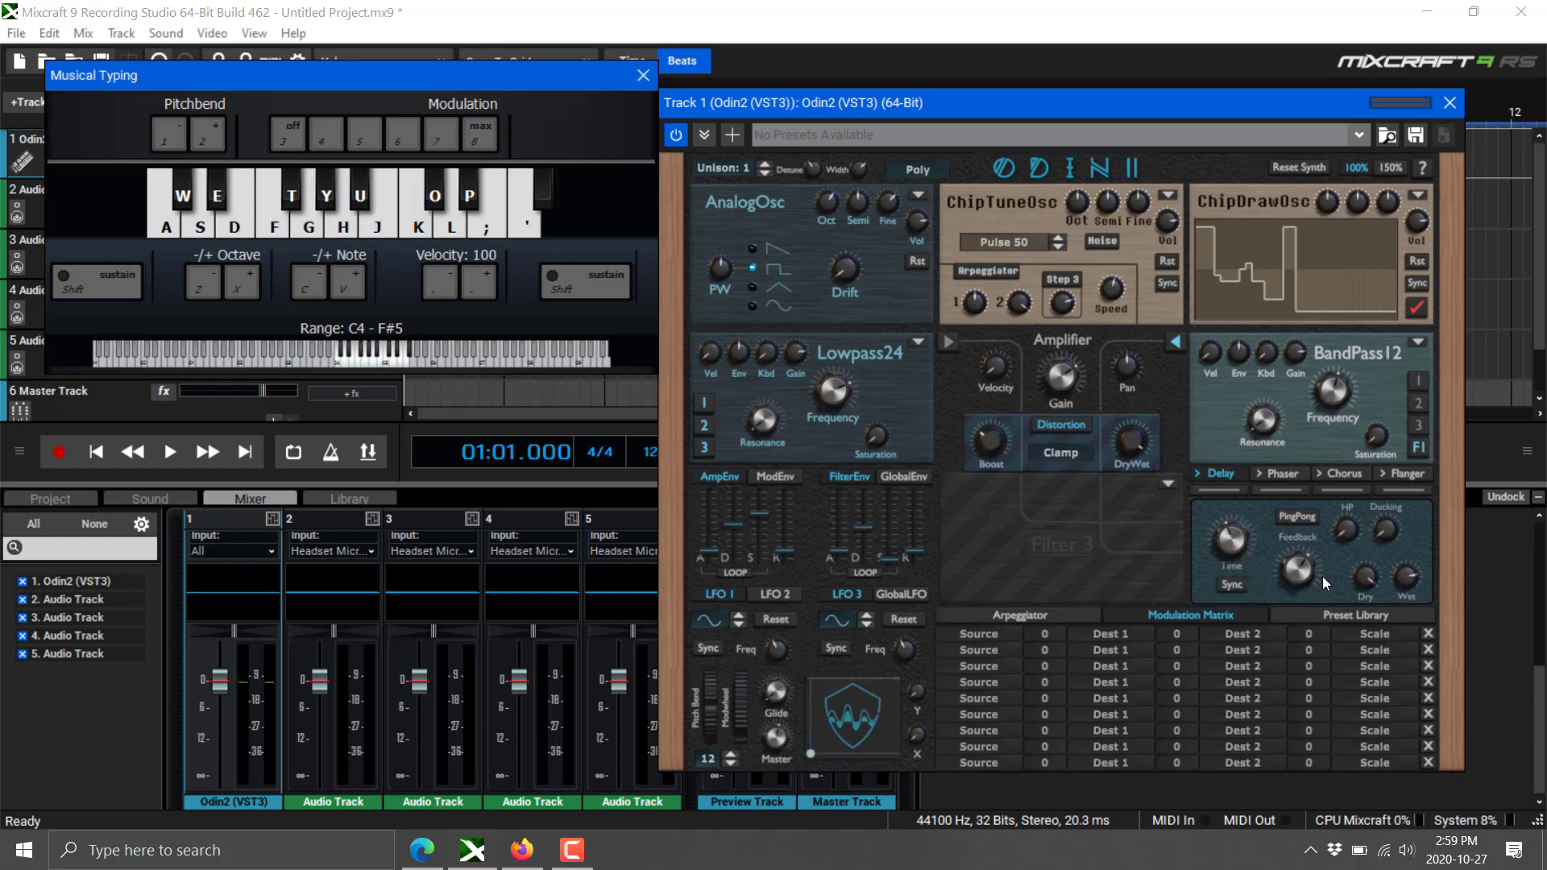
mouse_move(1301, 564)
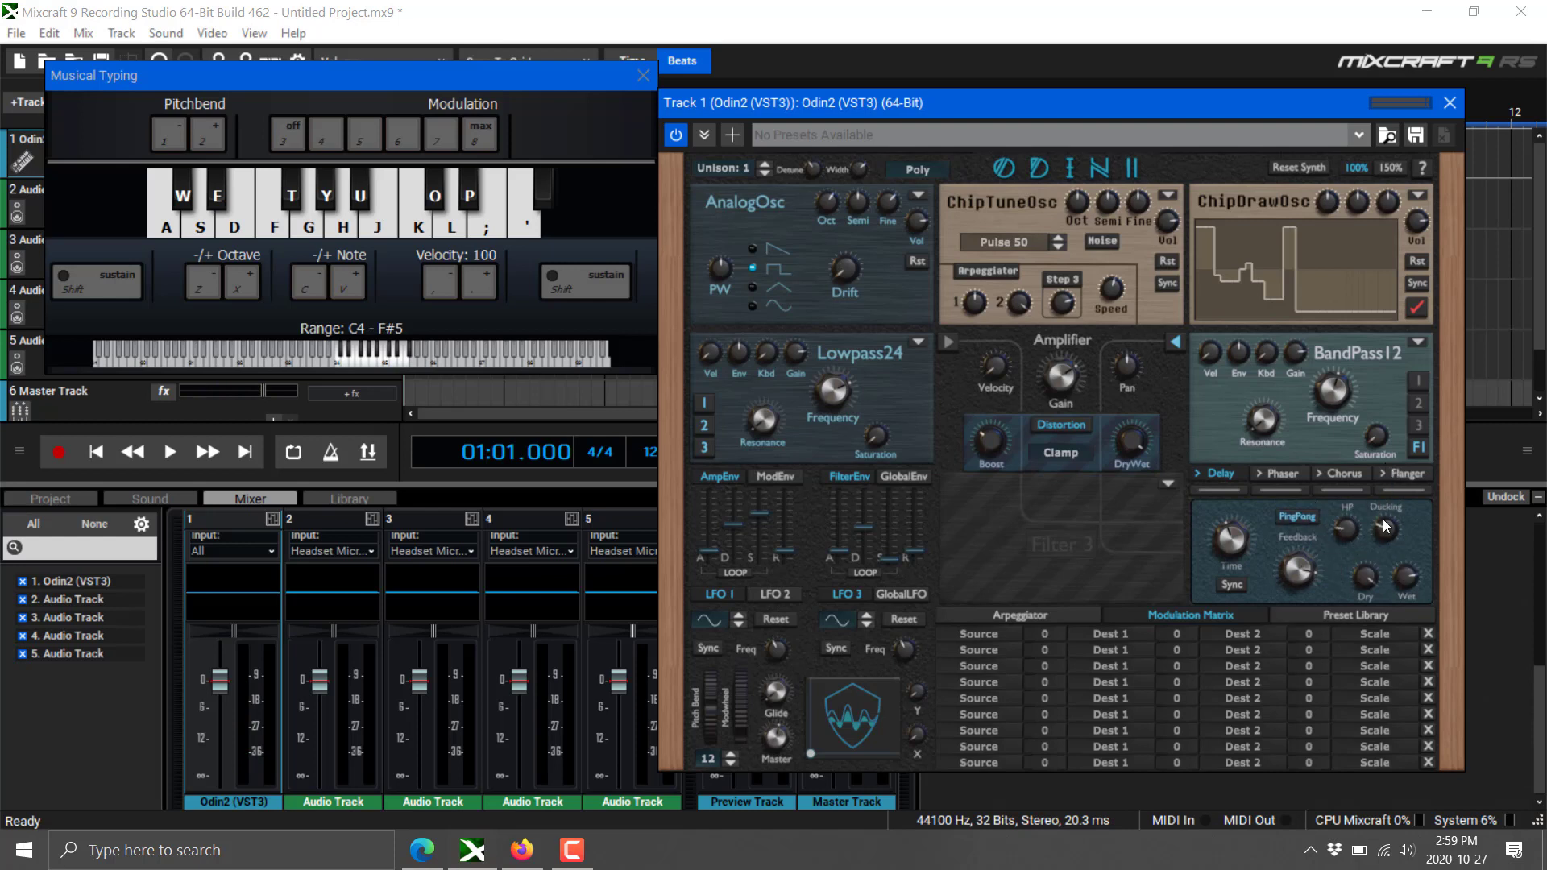
mouse_move(1367, 604)
click(382, 226)
click(234, 225)
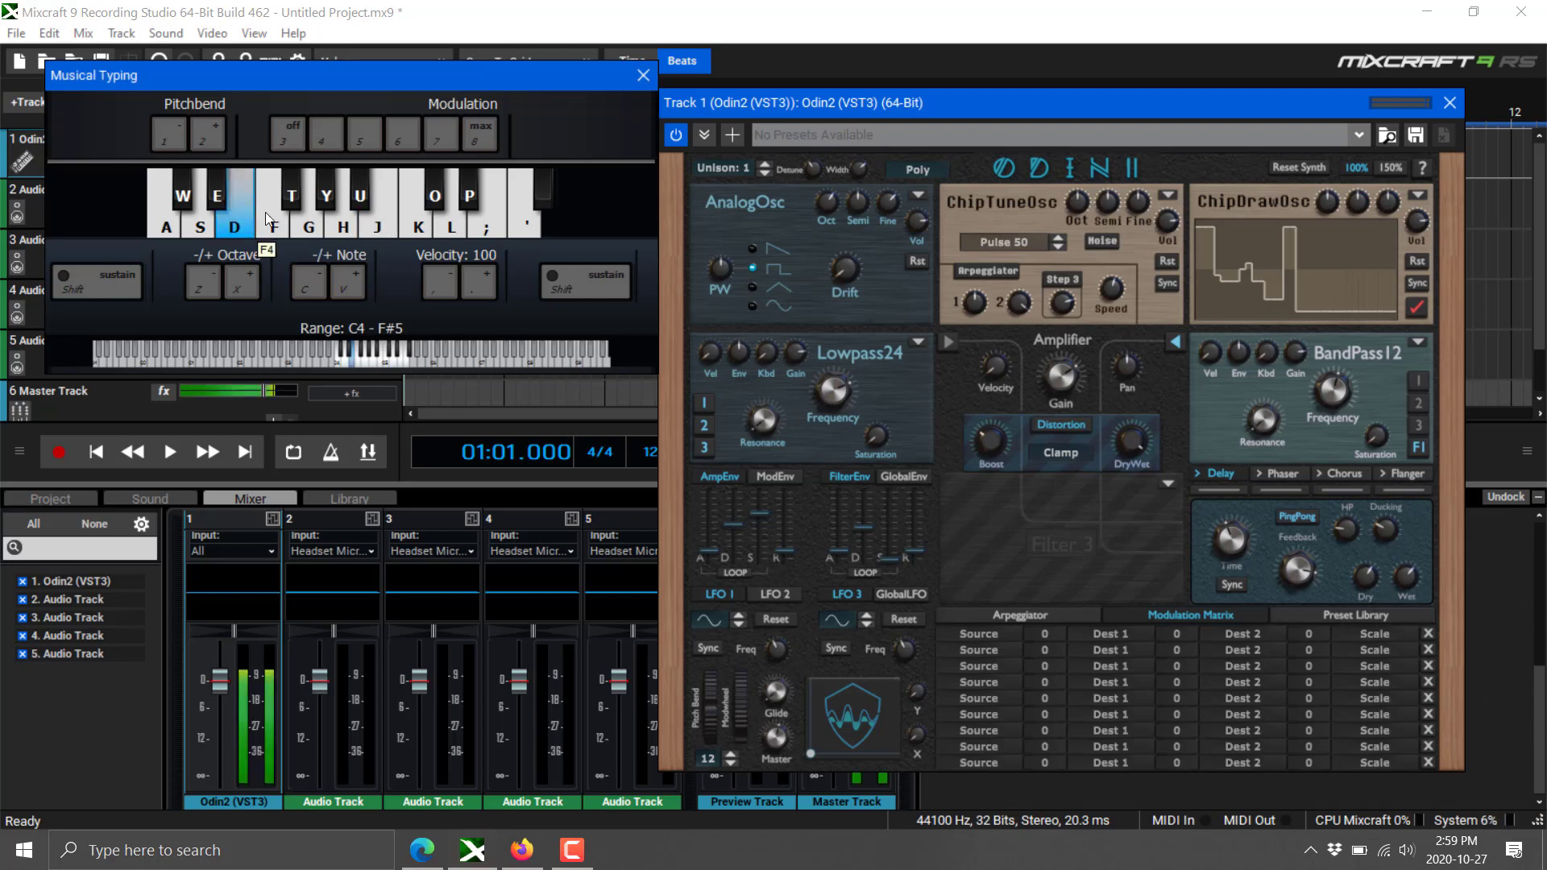
click(382, 226)
click(382, 226)
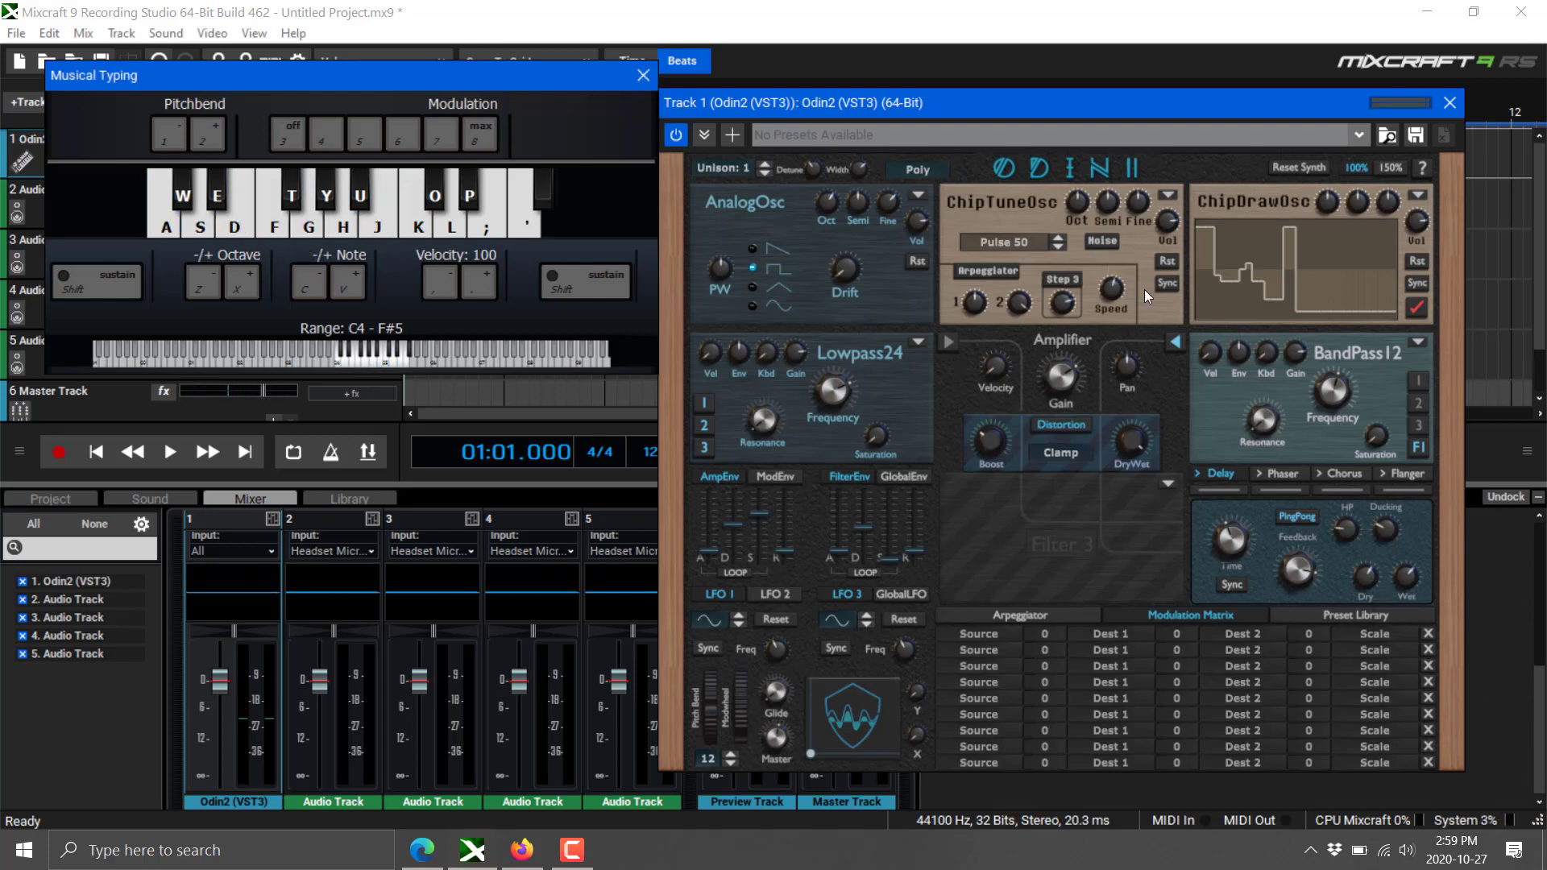
click(1166, 197)
- Remove the Chiptune oscillator from the second slot and play test notes
click(1142, 211)
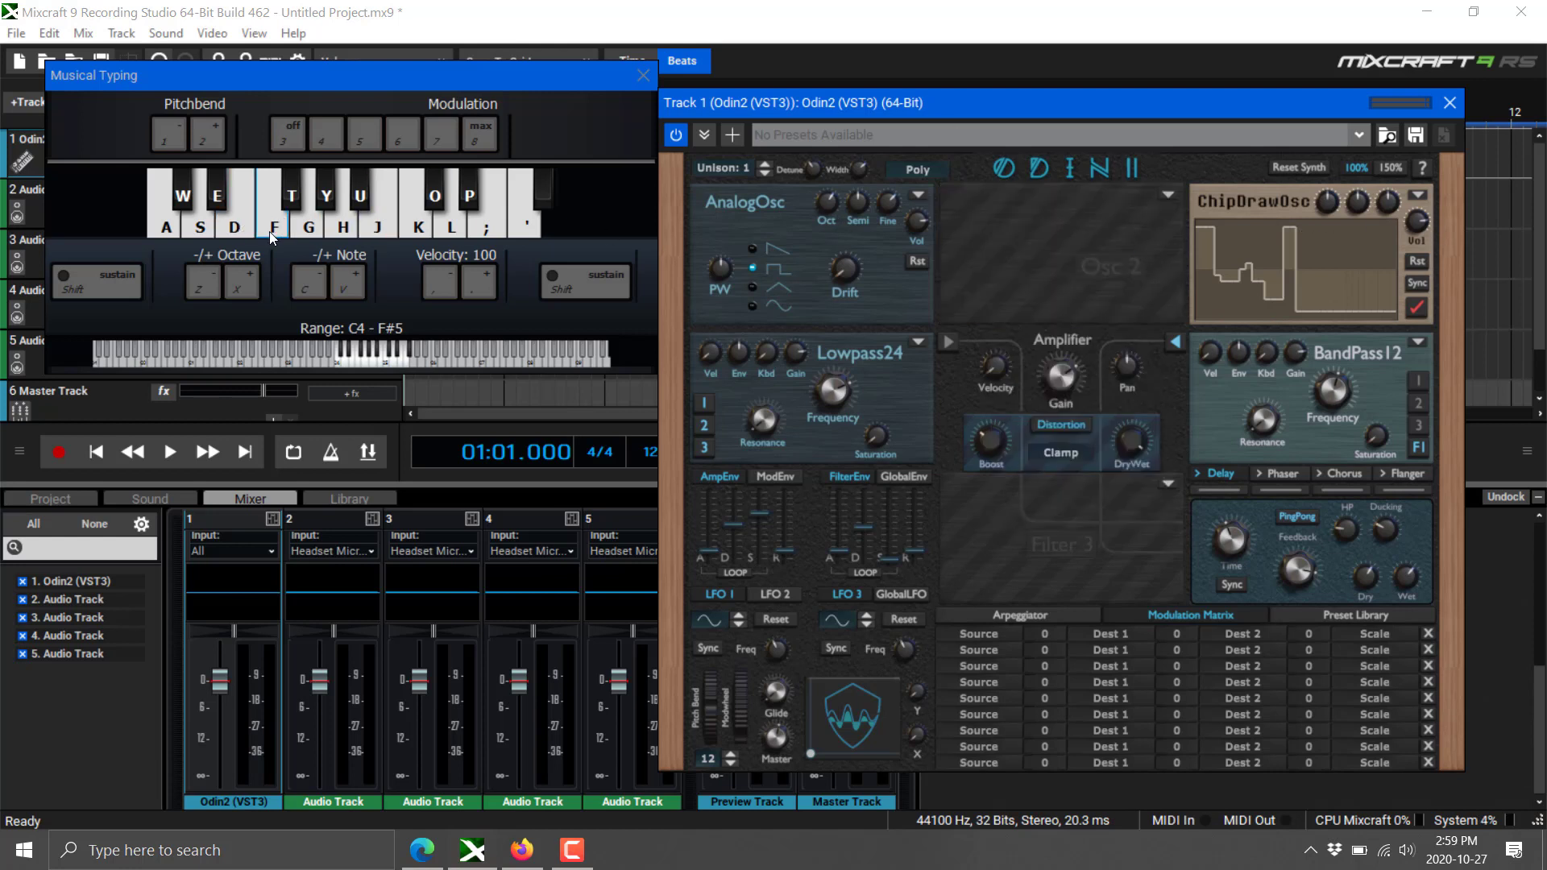
click(310, 218)
click(452, 218)
- Switch the analog oscillator to a sawtooth wave and audition it
click(752, 248)
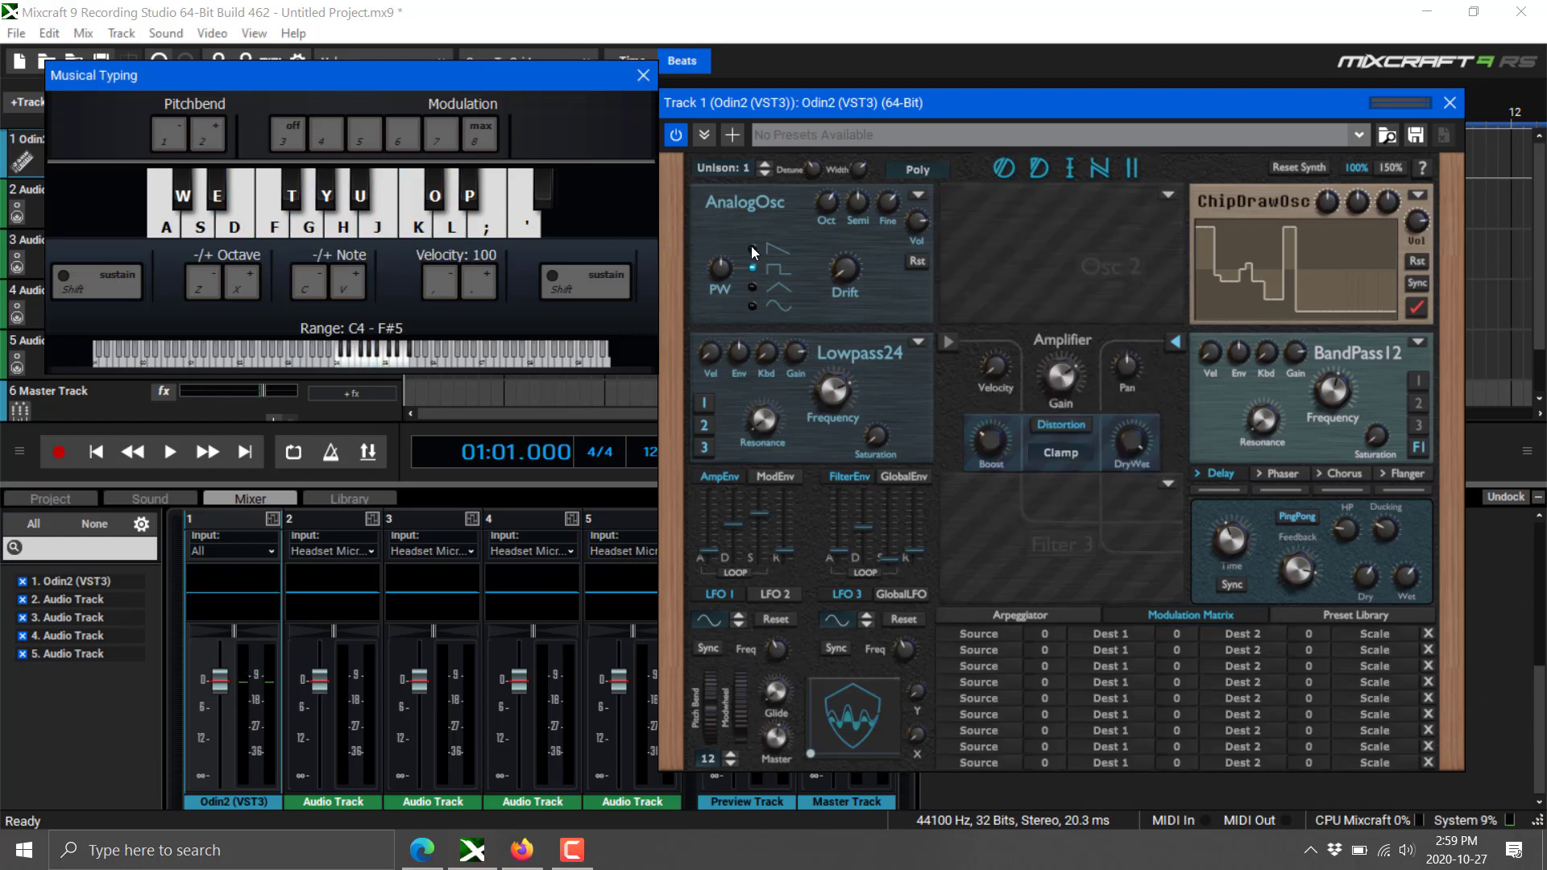
click(378, 217)
click(251, 223)
click(415, 218)
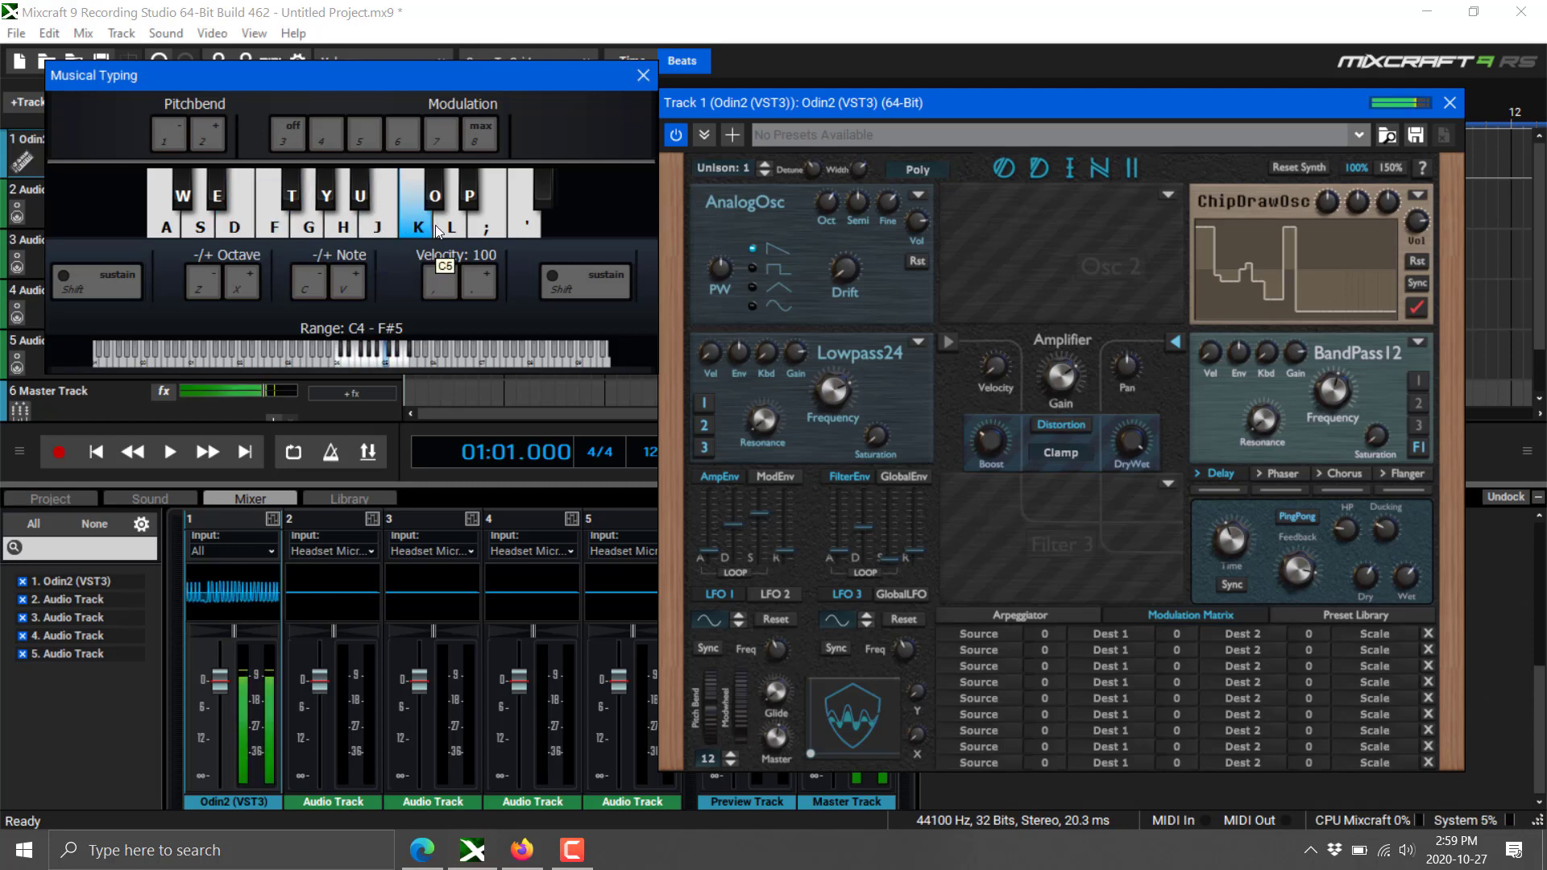
click(450, 218)
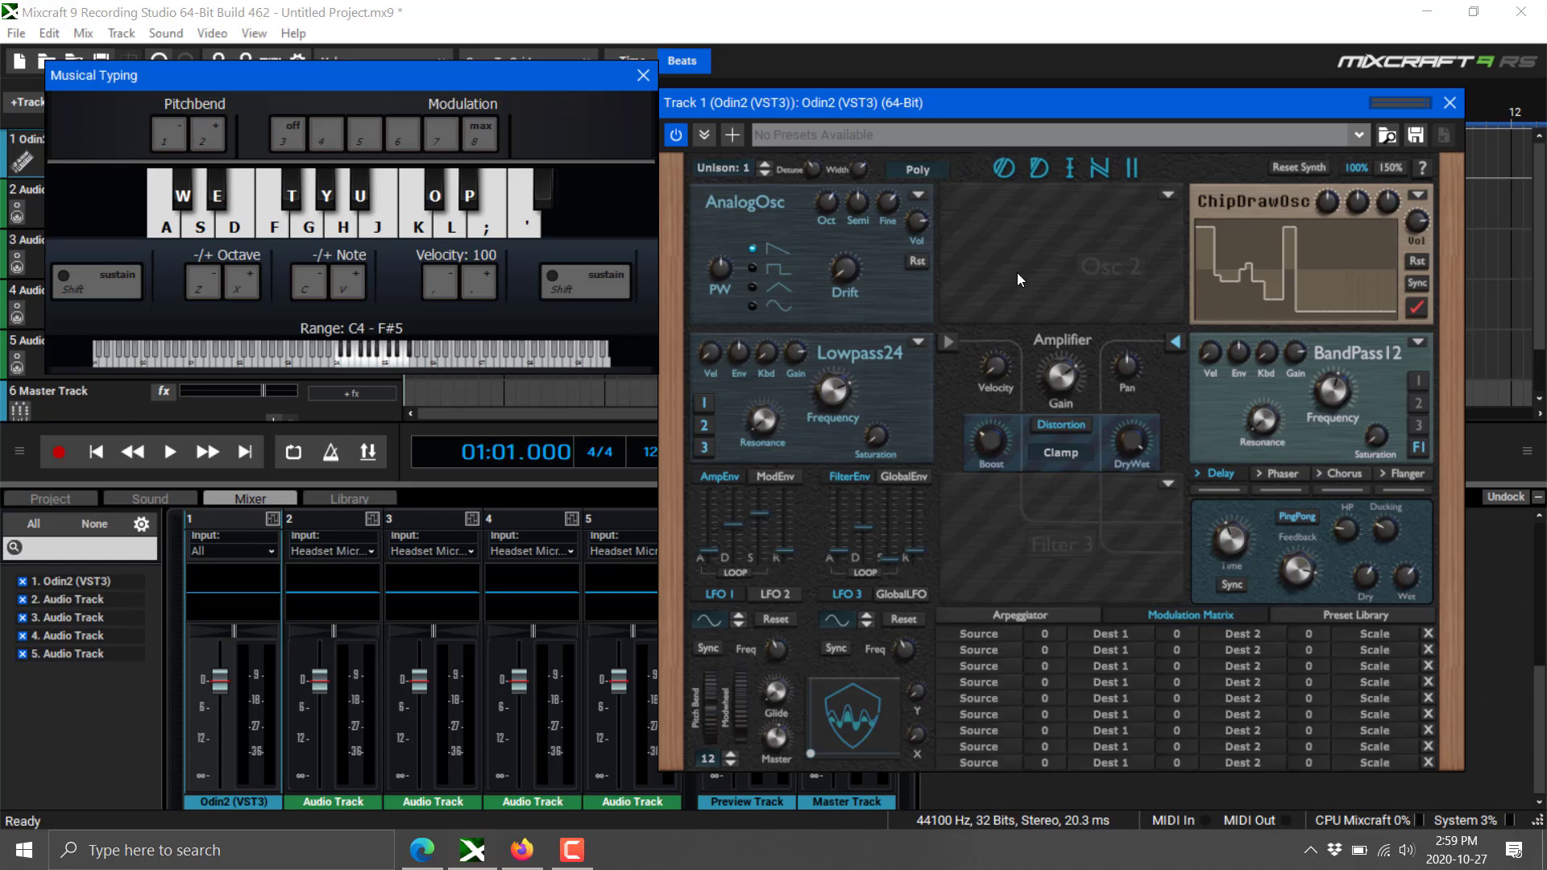
- Browse the second slot's oscillator types, then set Filter 2 to KRG-35 LP
click(1168, 194)
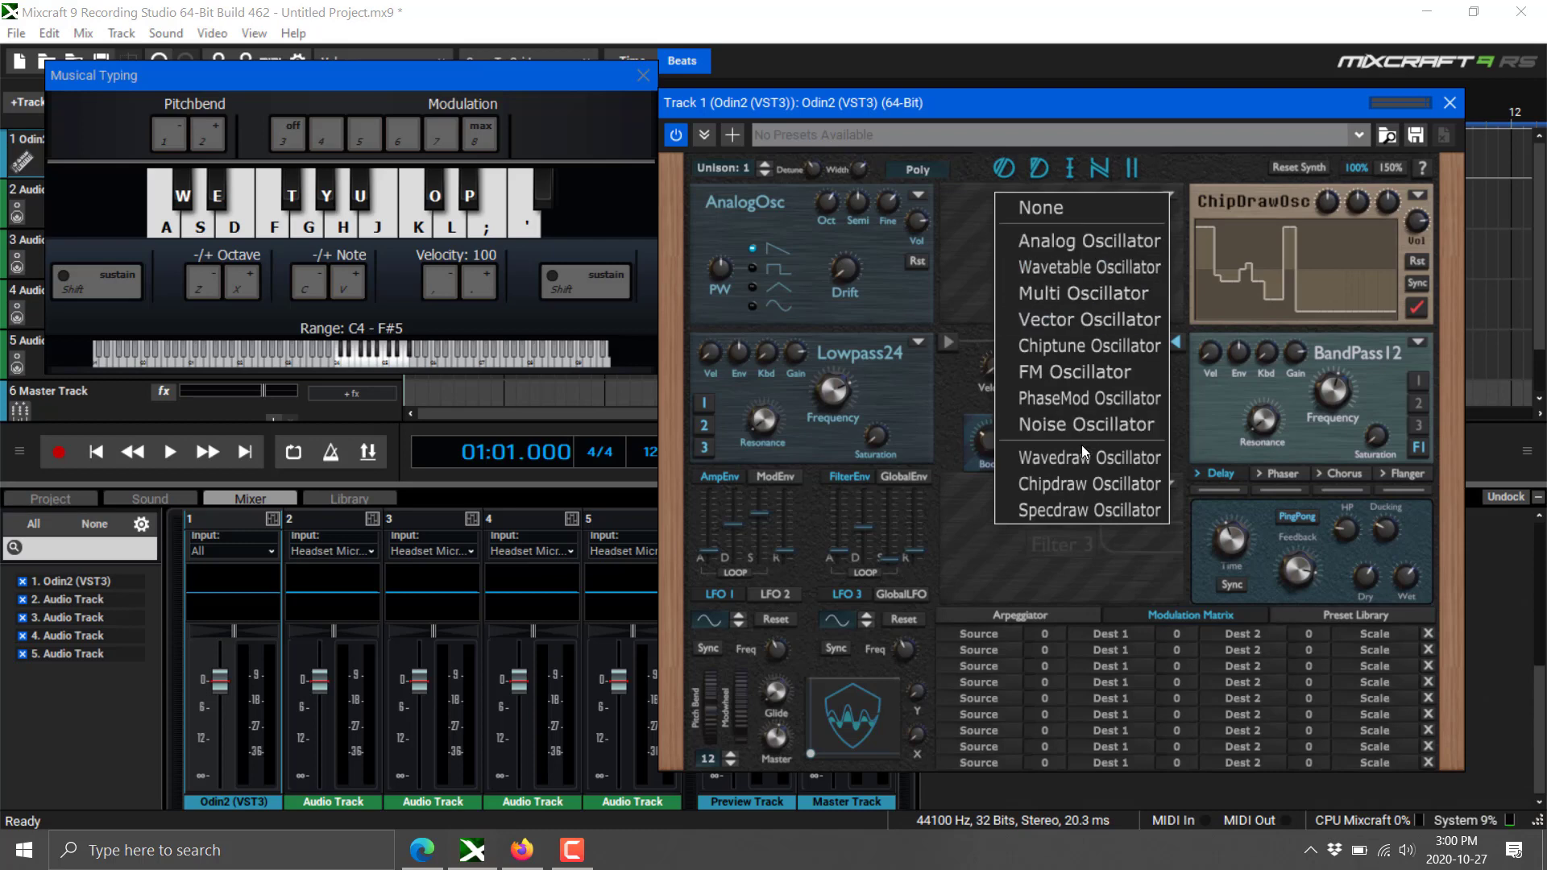
click(1418, 338)
click(1418, 338)
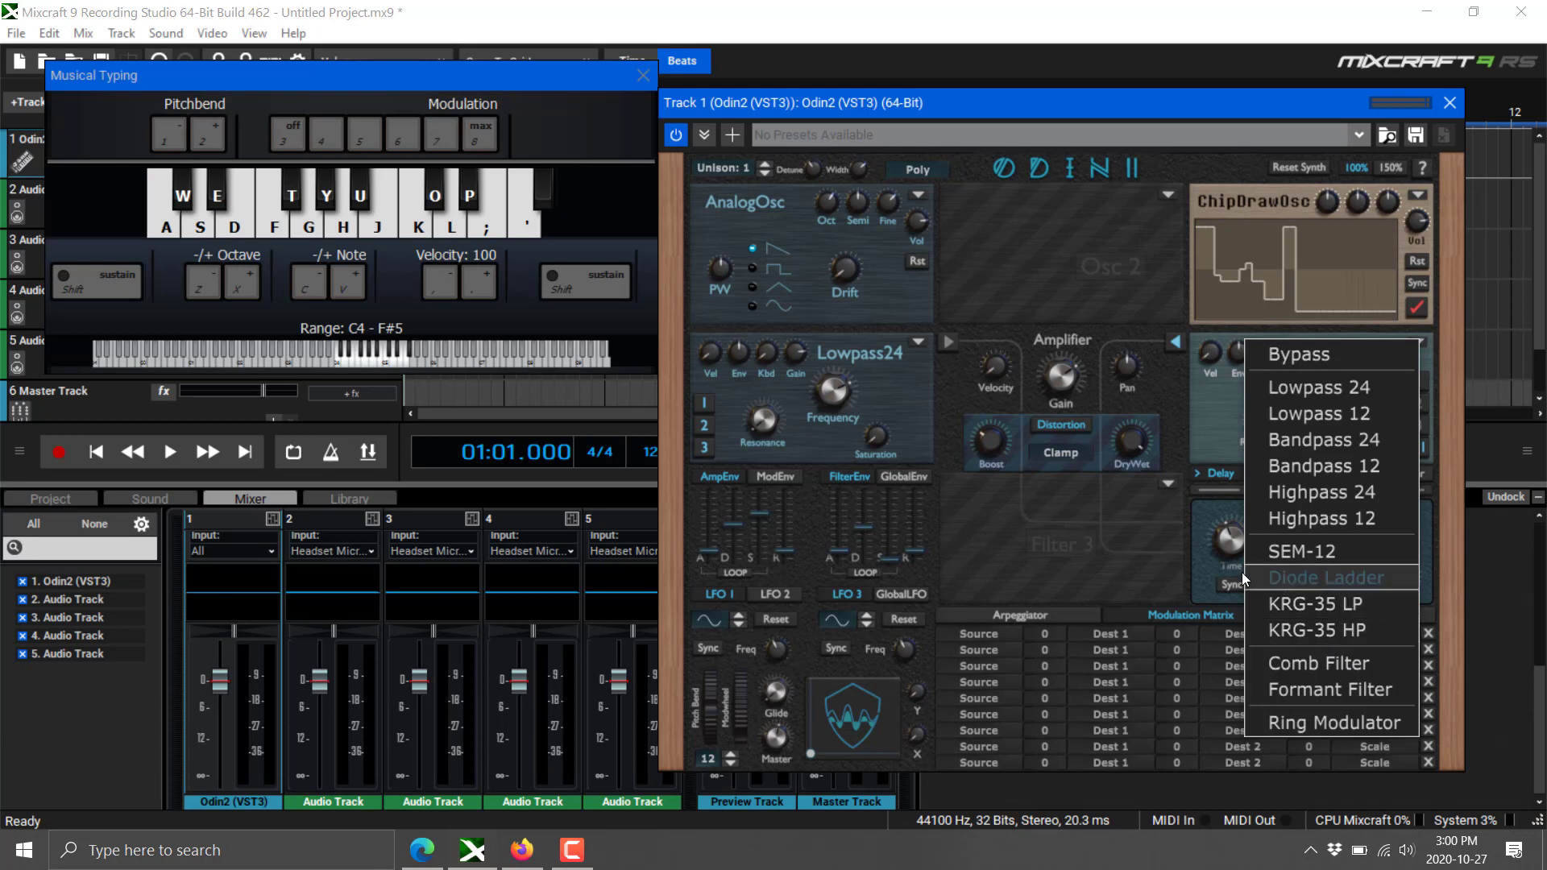
click(1321, 604)
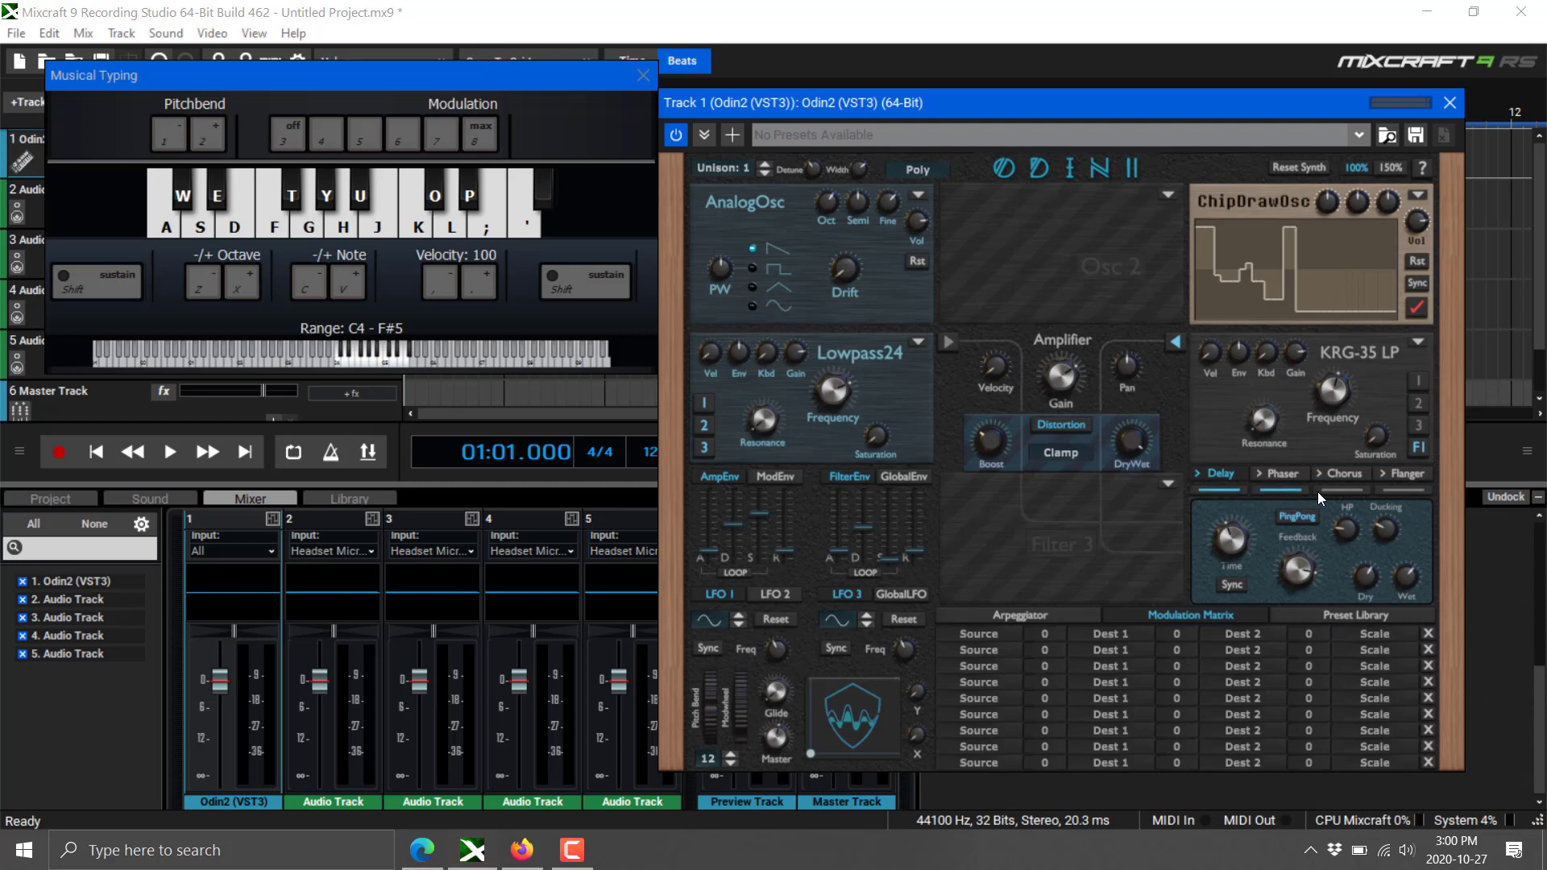
- Show Odin 2's phaser settings and audition the patch with test notes
click(1279, 471)
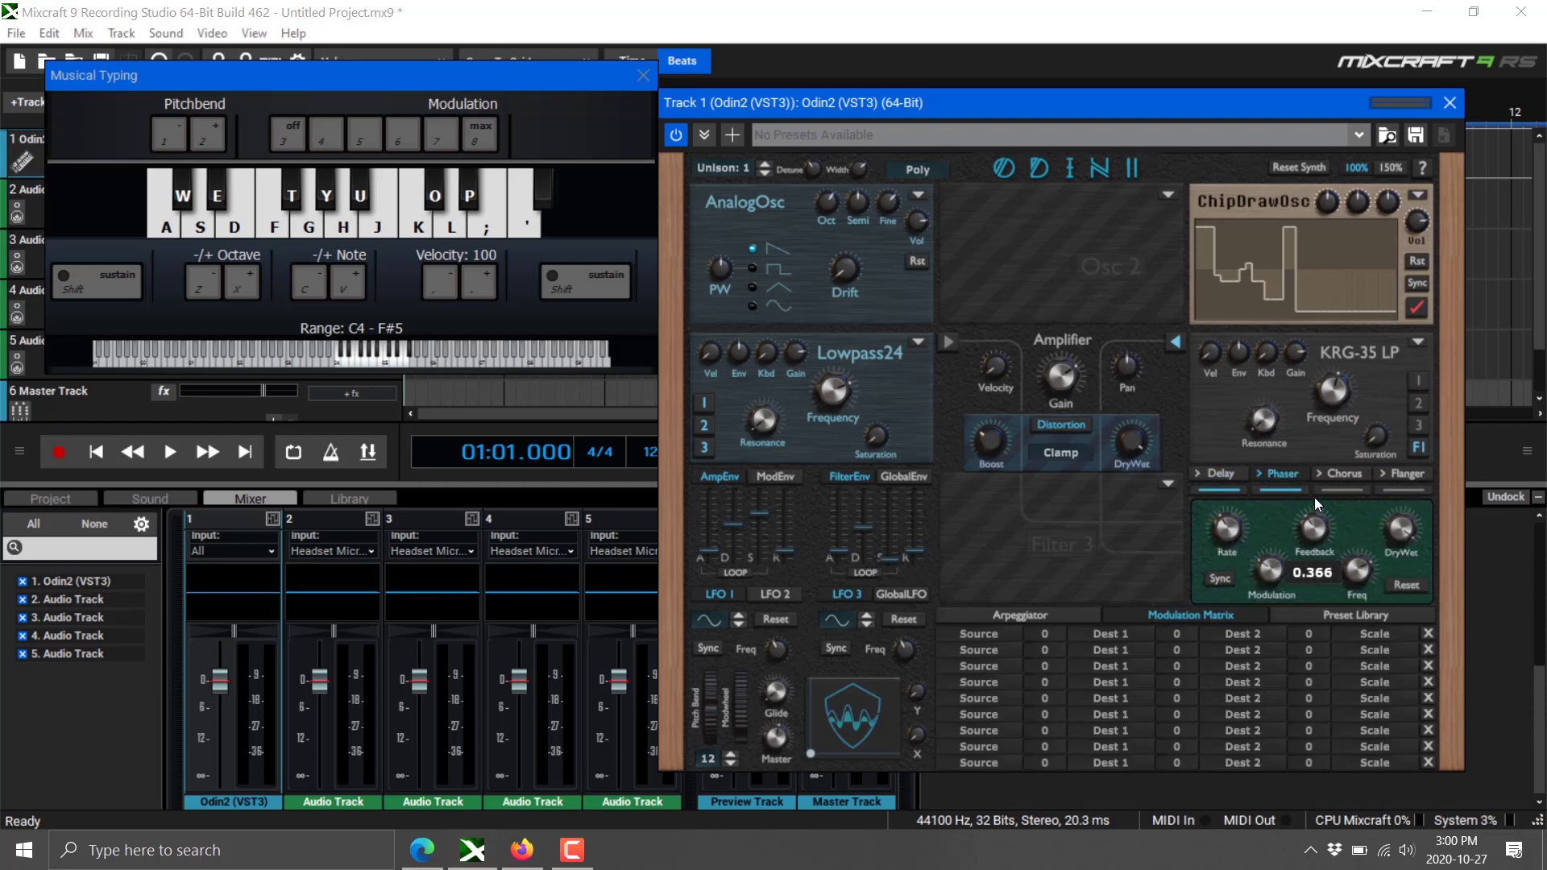
click(322, 230)
click(418, 224)
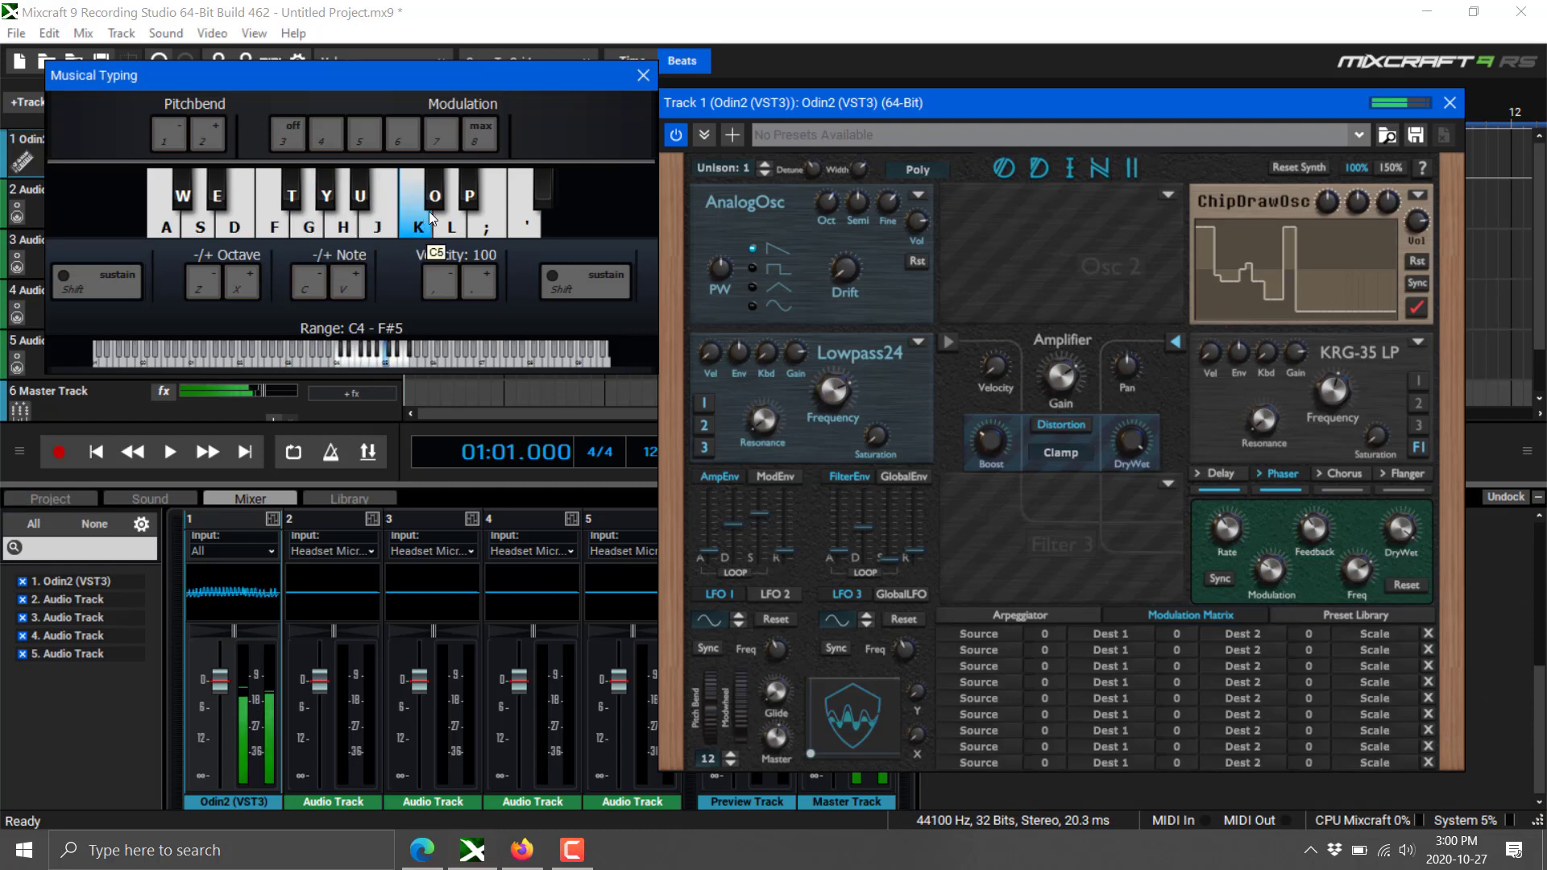
click(453, 224)
click(378, 224)
click(274, 224)
click(344, 224)
- Play a few more notes, then toggle the phaser and chorus effects
click(418, 224)
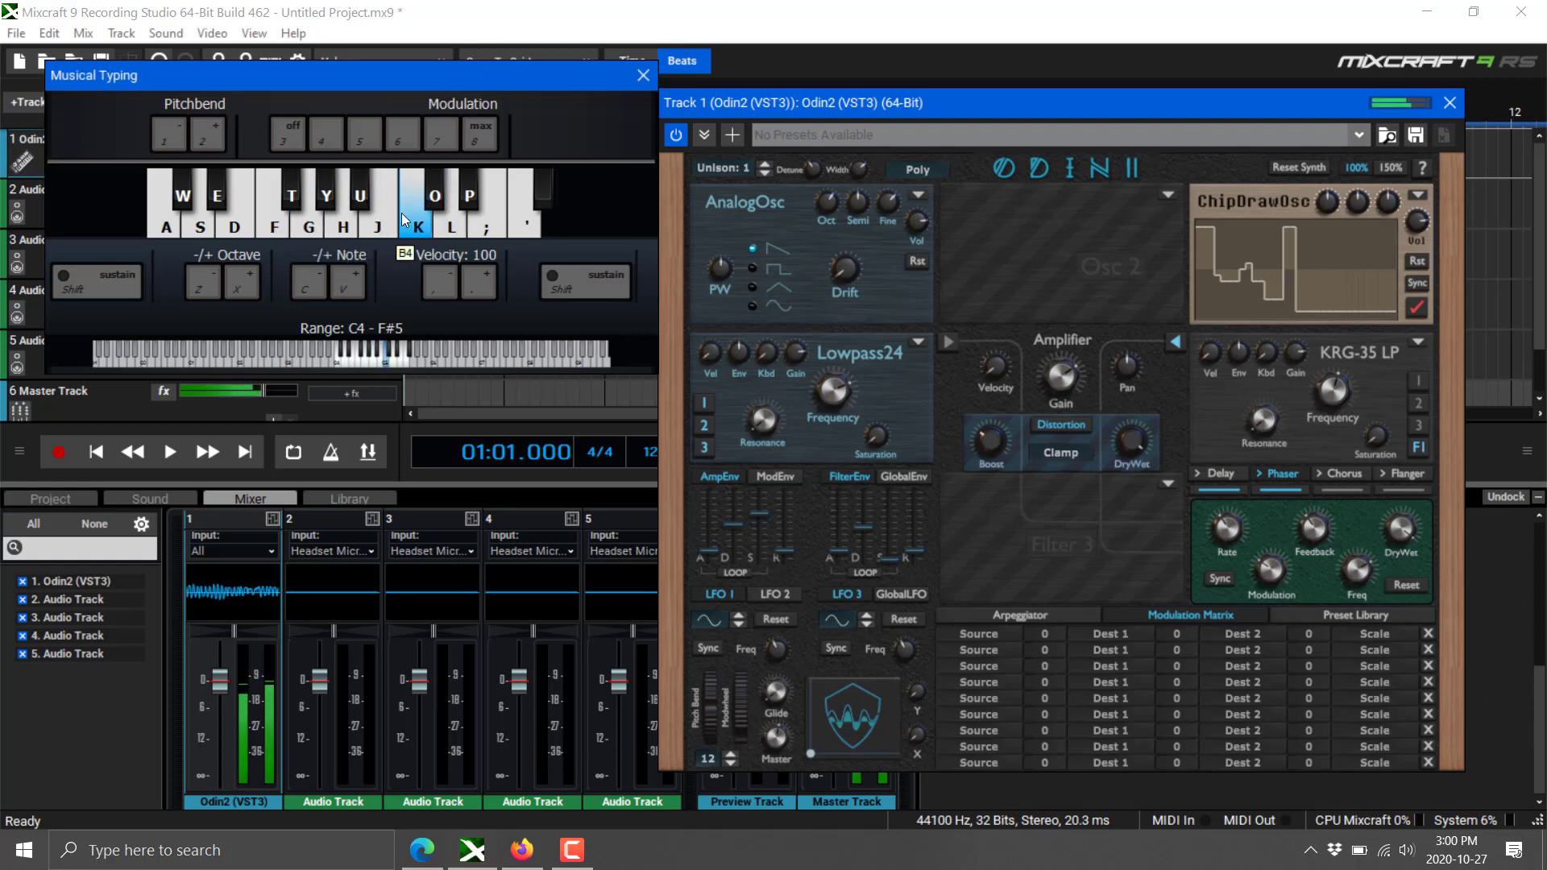
click(377, 224)
click(309, 224)
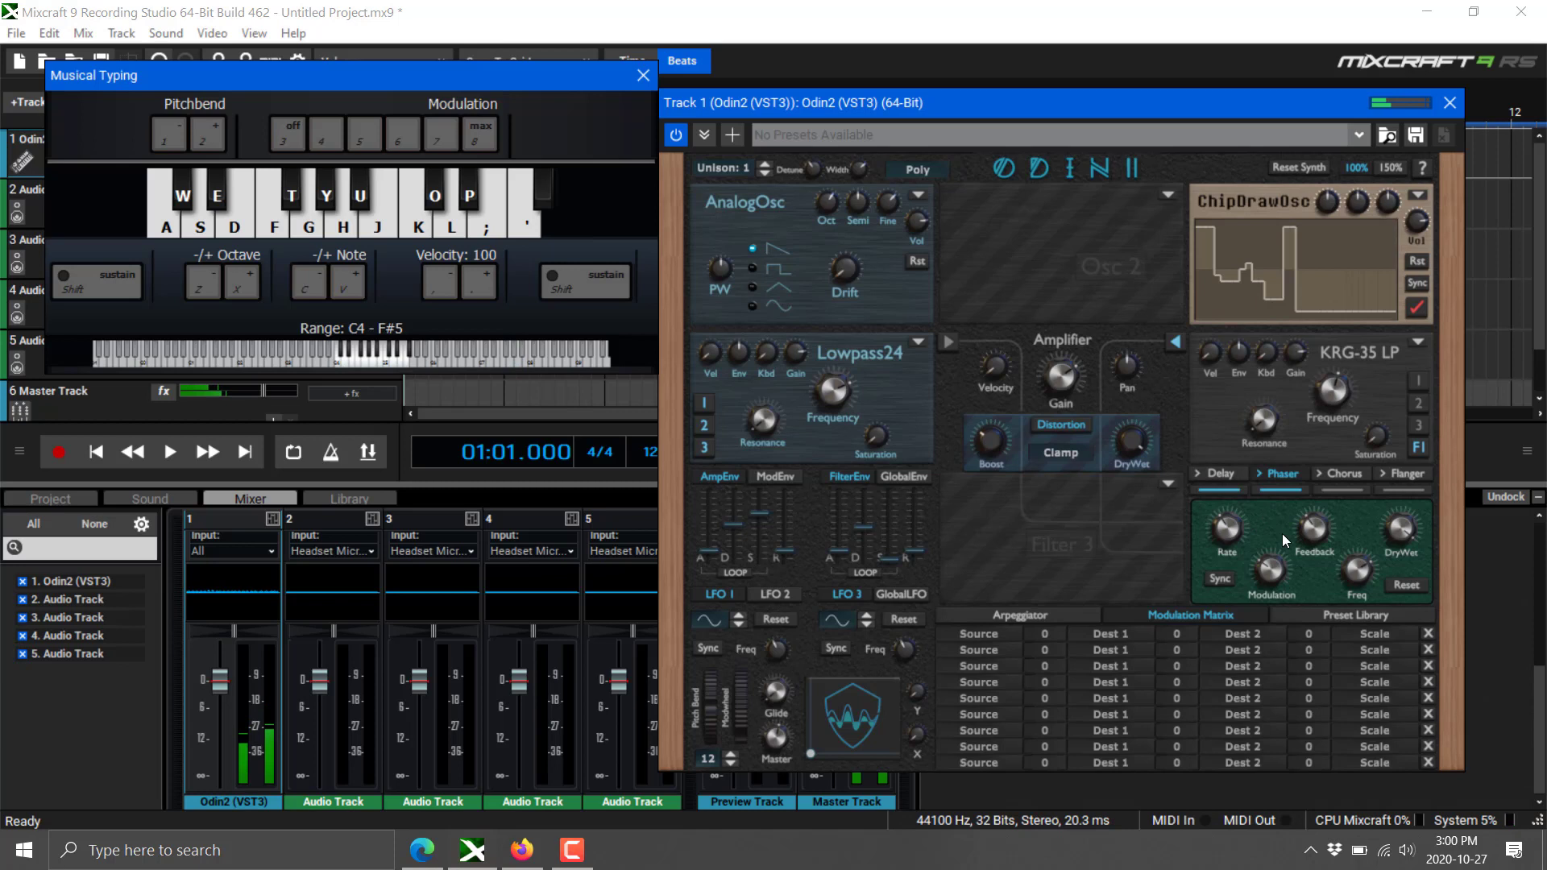
click(1275, 490)
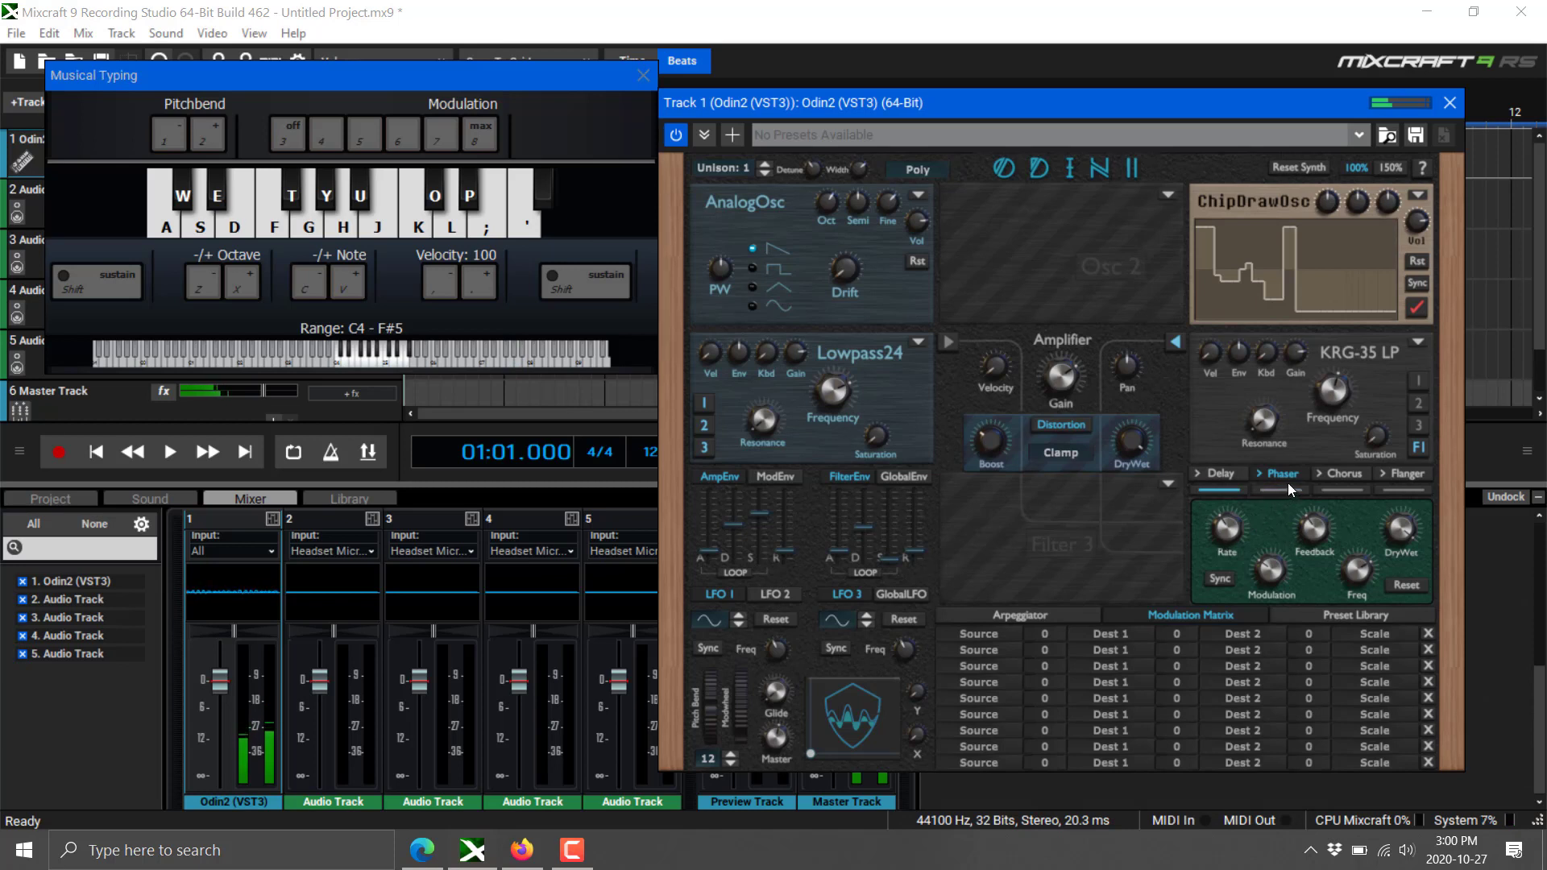
click(1328, 491)
- Record a melody onto the Odin2 track by playing Musical Typing notes
click(60, 451)
click(309, 227)
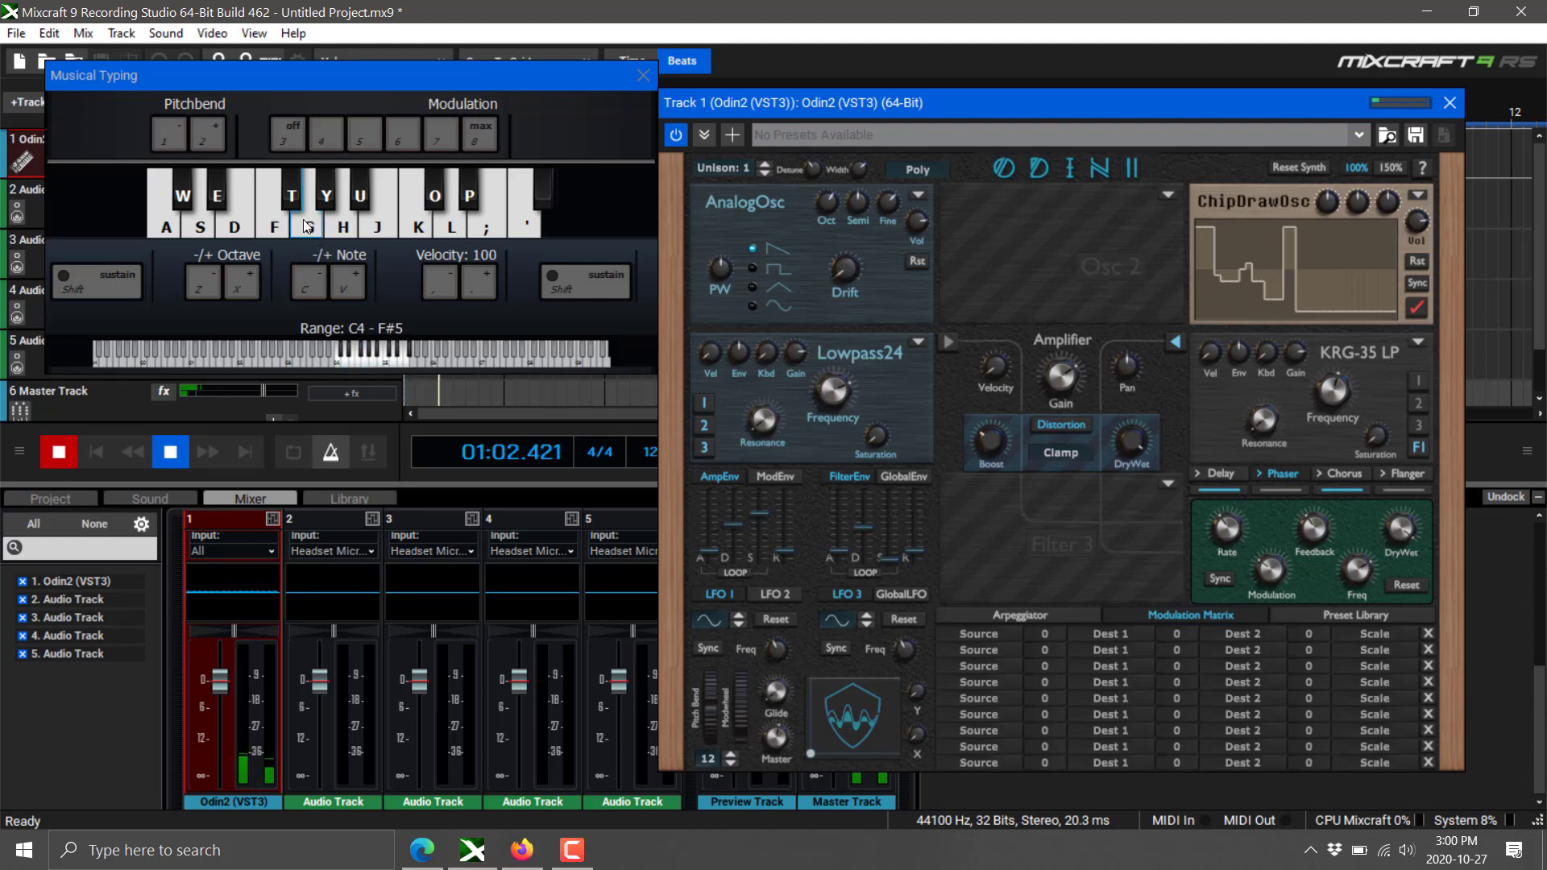
click(292, 196)
click(377, 227)
click(274, 227)
click(309, 227)
click(343, 227)
click(377, 227)
click(418, 227)
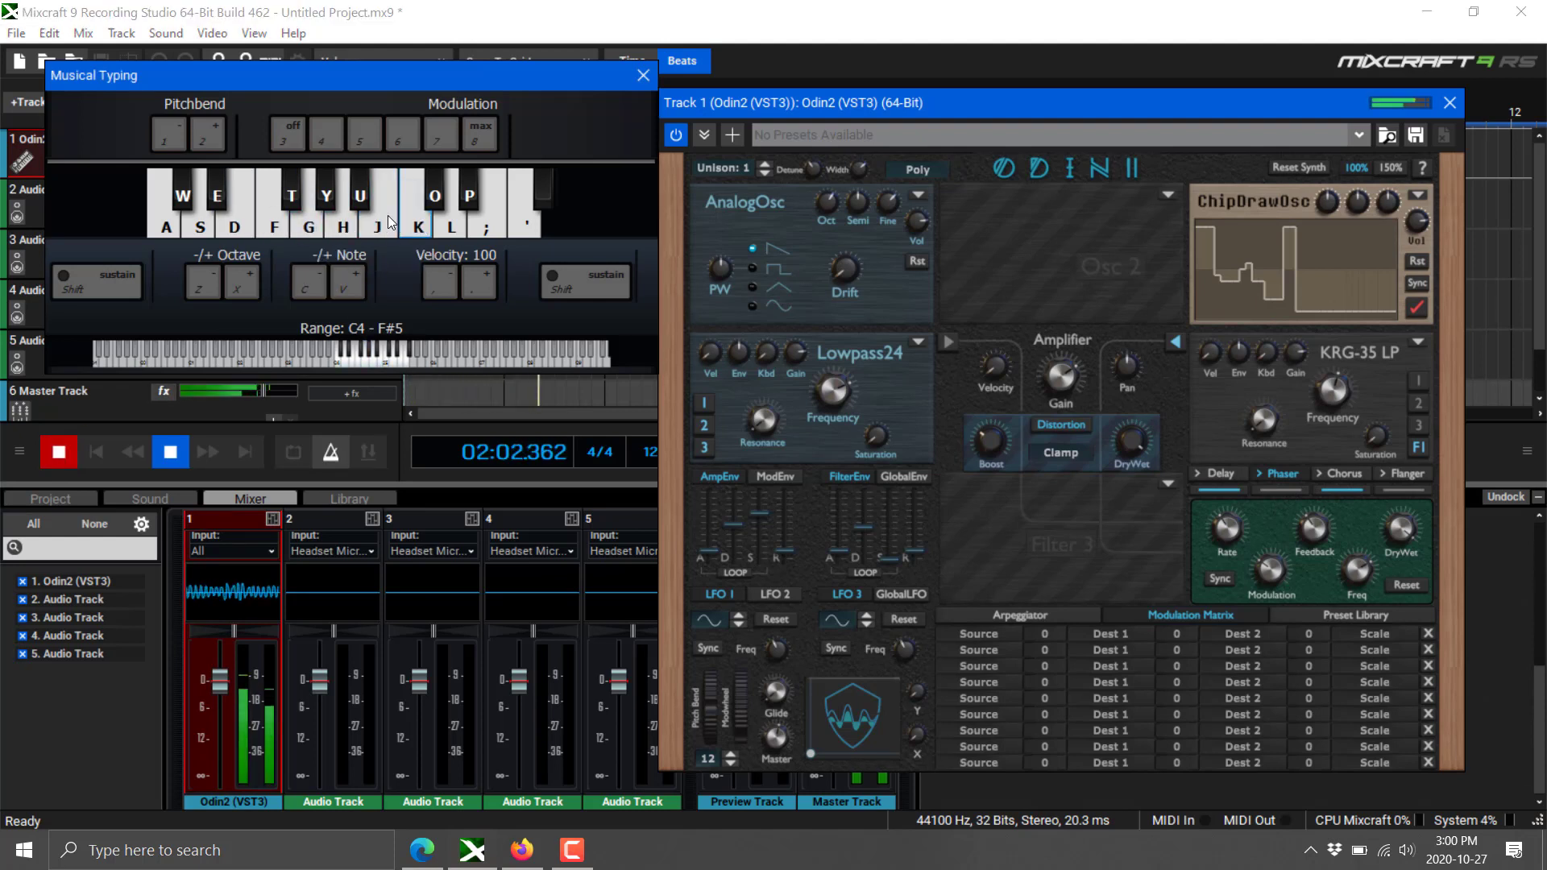
click(234, 227)
click(308, 227)
click(377, 227)
click(413, 230)
click(377, 228)
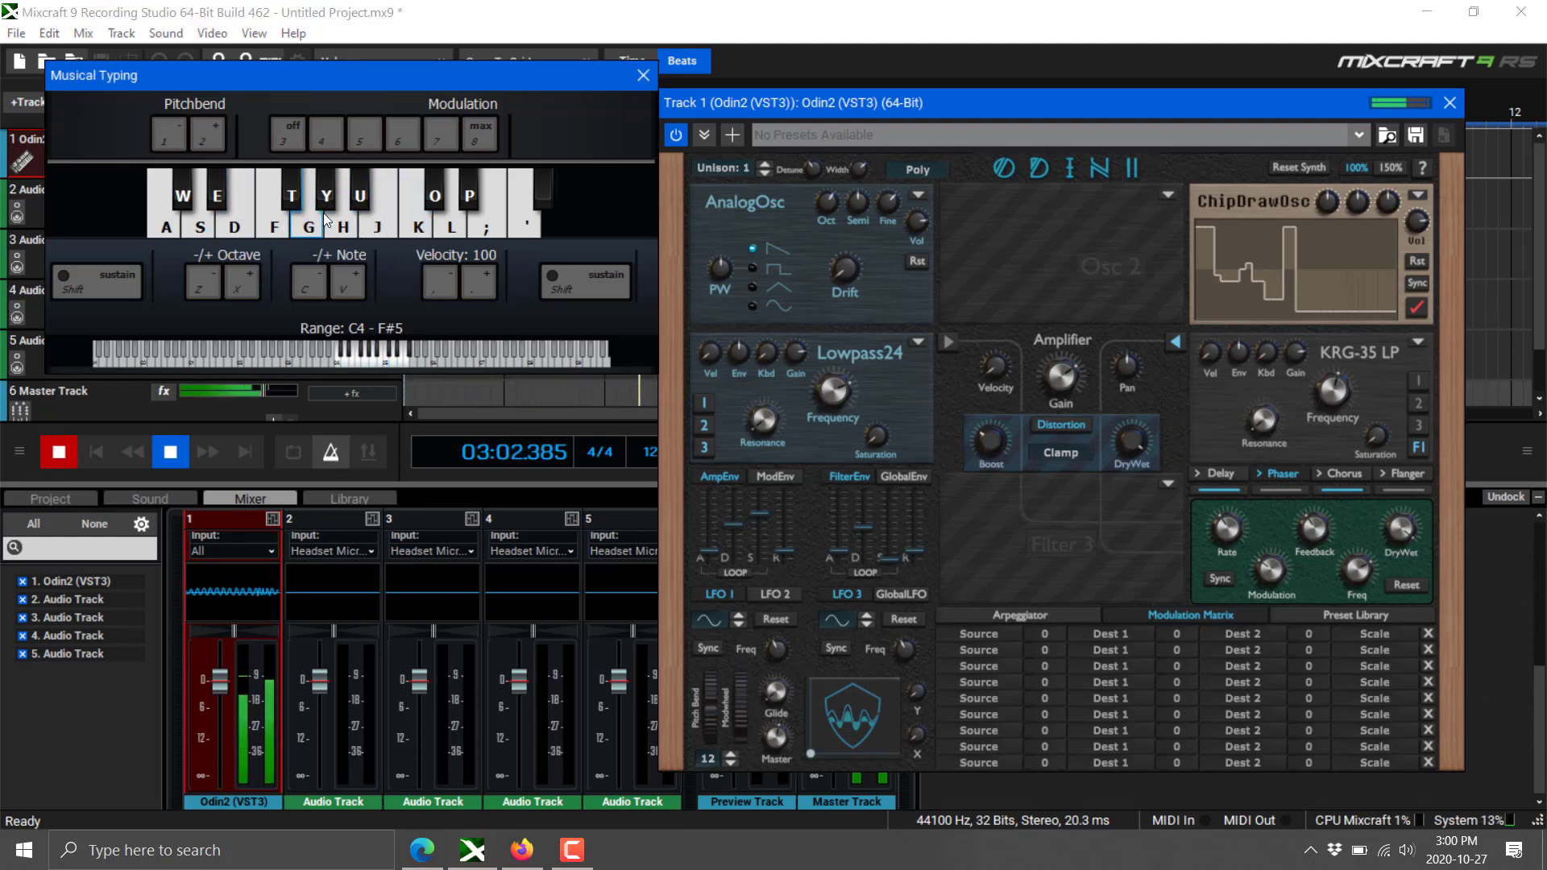
click(308, 228)
click(234, 227)
- Stop recording and close the Odin 2 and Musical Typing windows
click(170, 451)
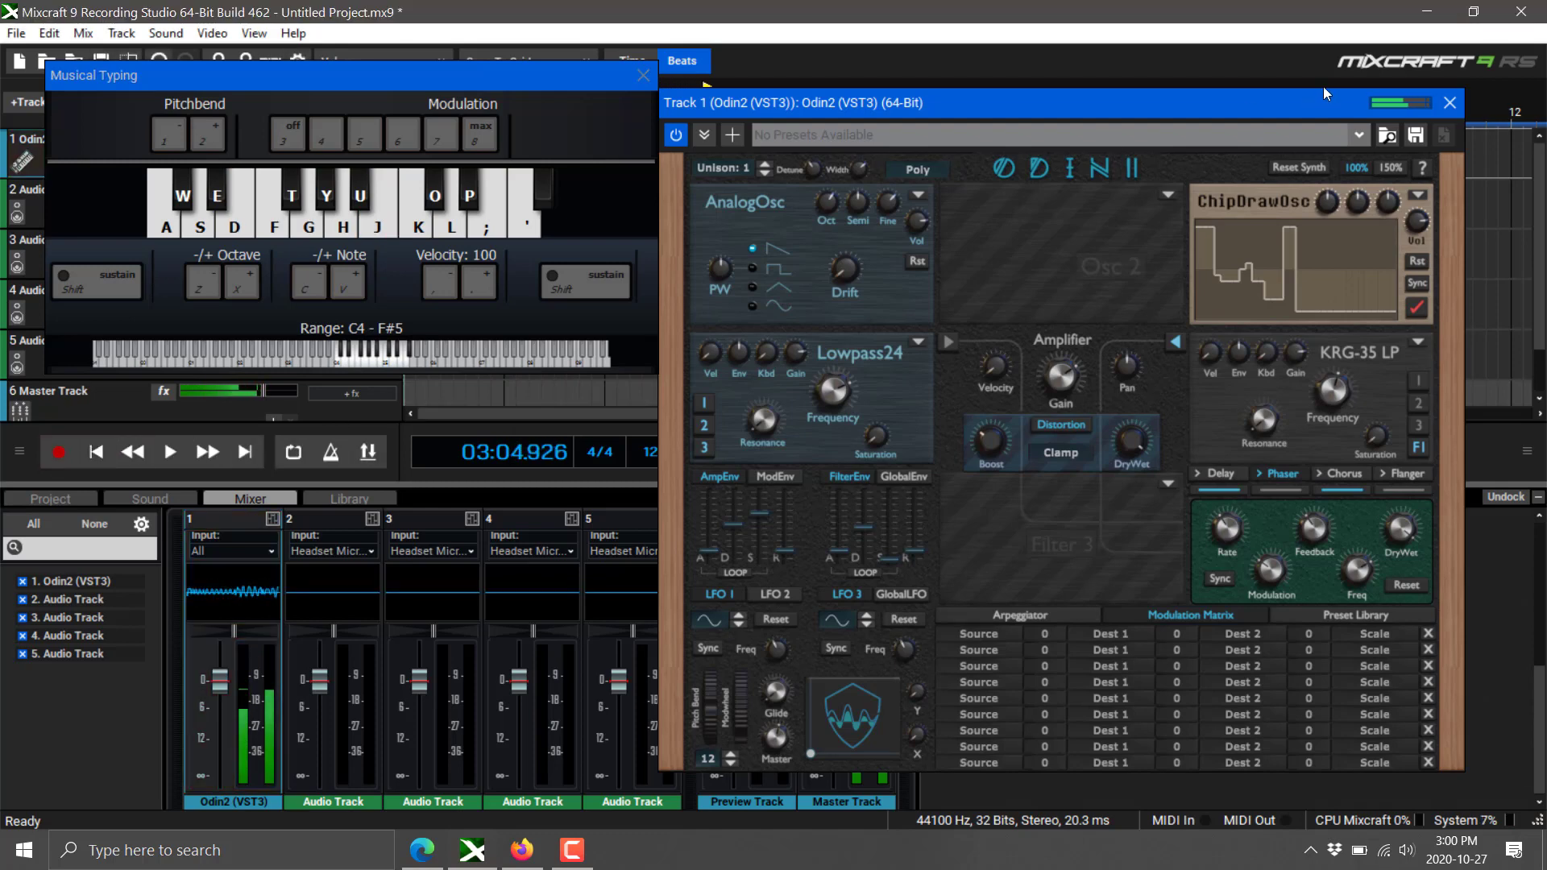
click(1449, 102)
click(642, 75)
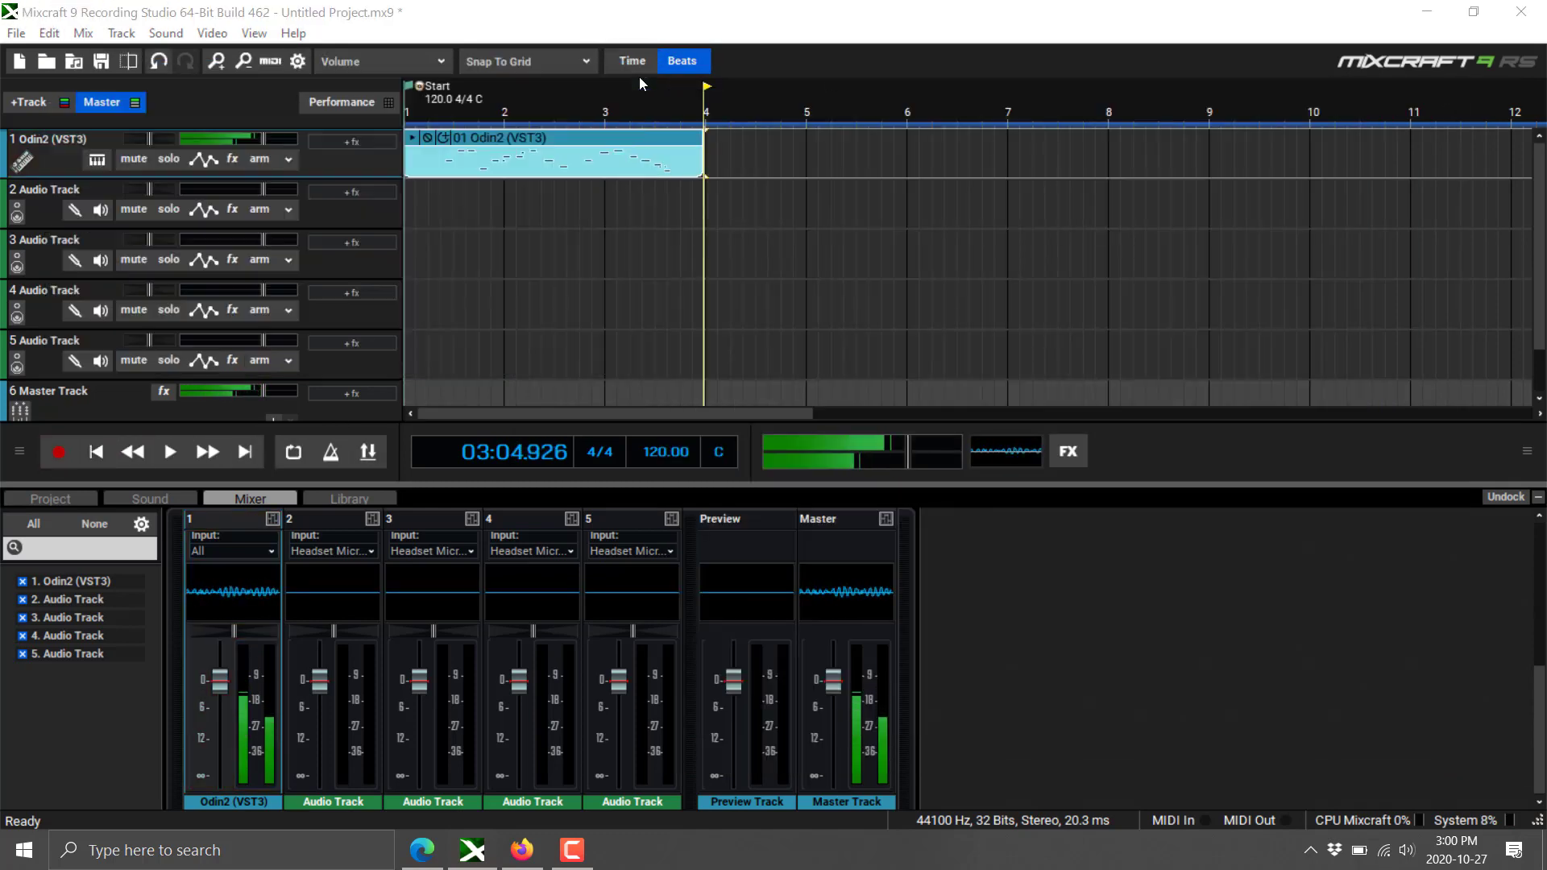
- Play back the recorded clip from its start, then switch to the web browser
click(422, 120)
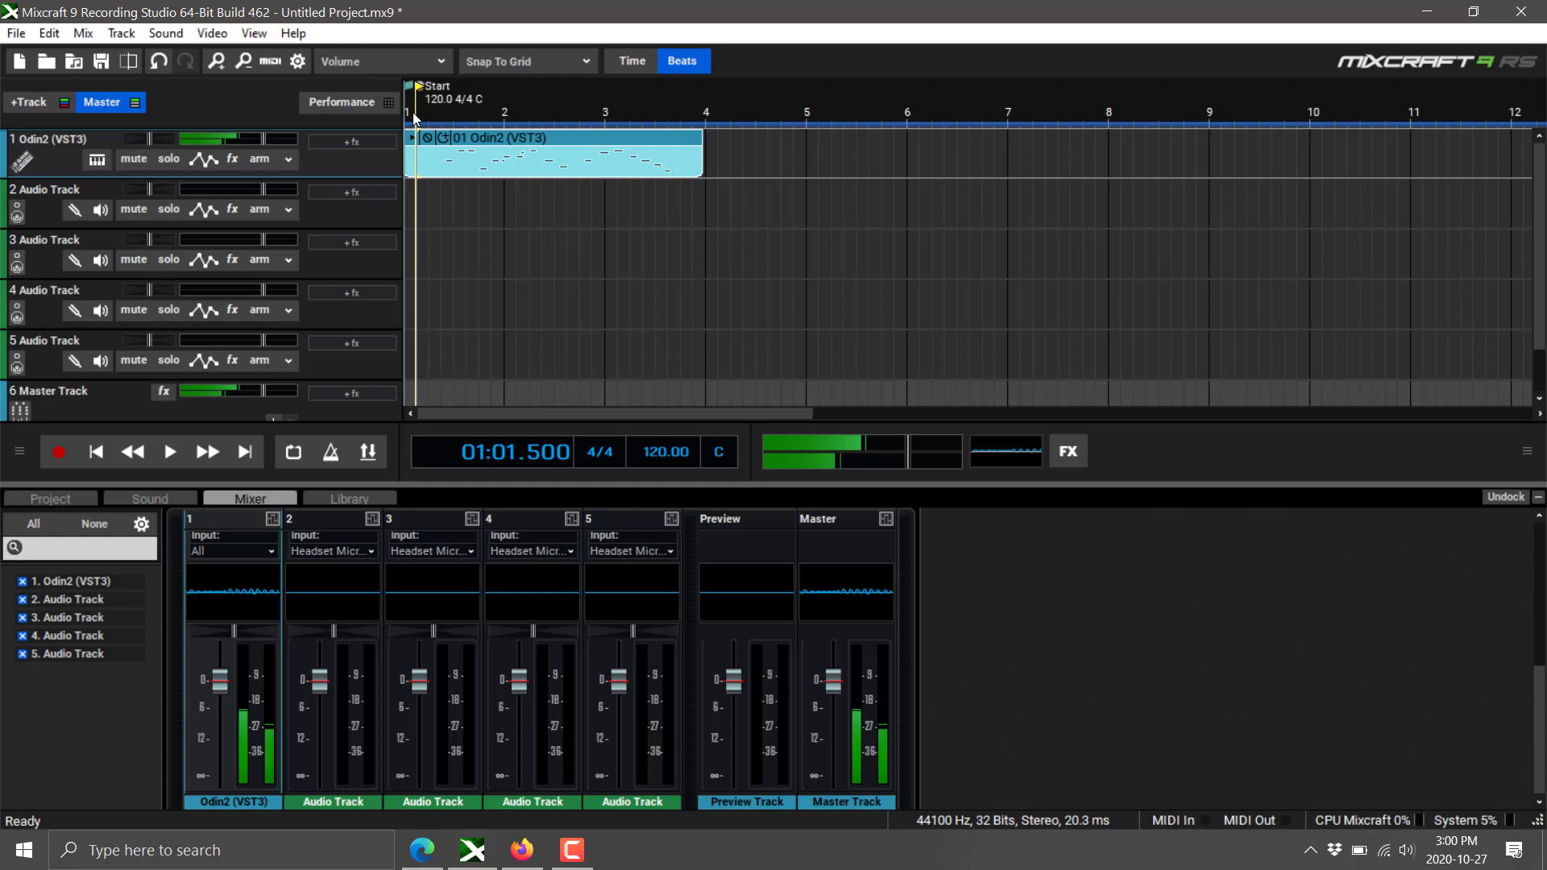
click(162, 461)
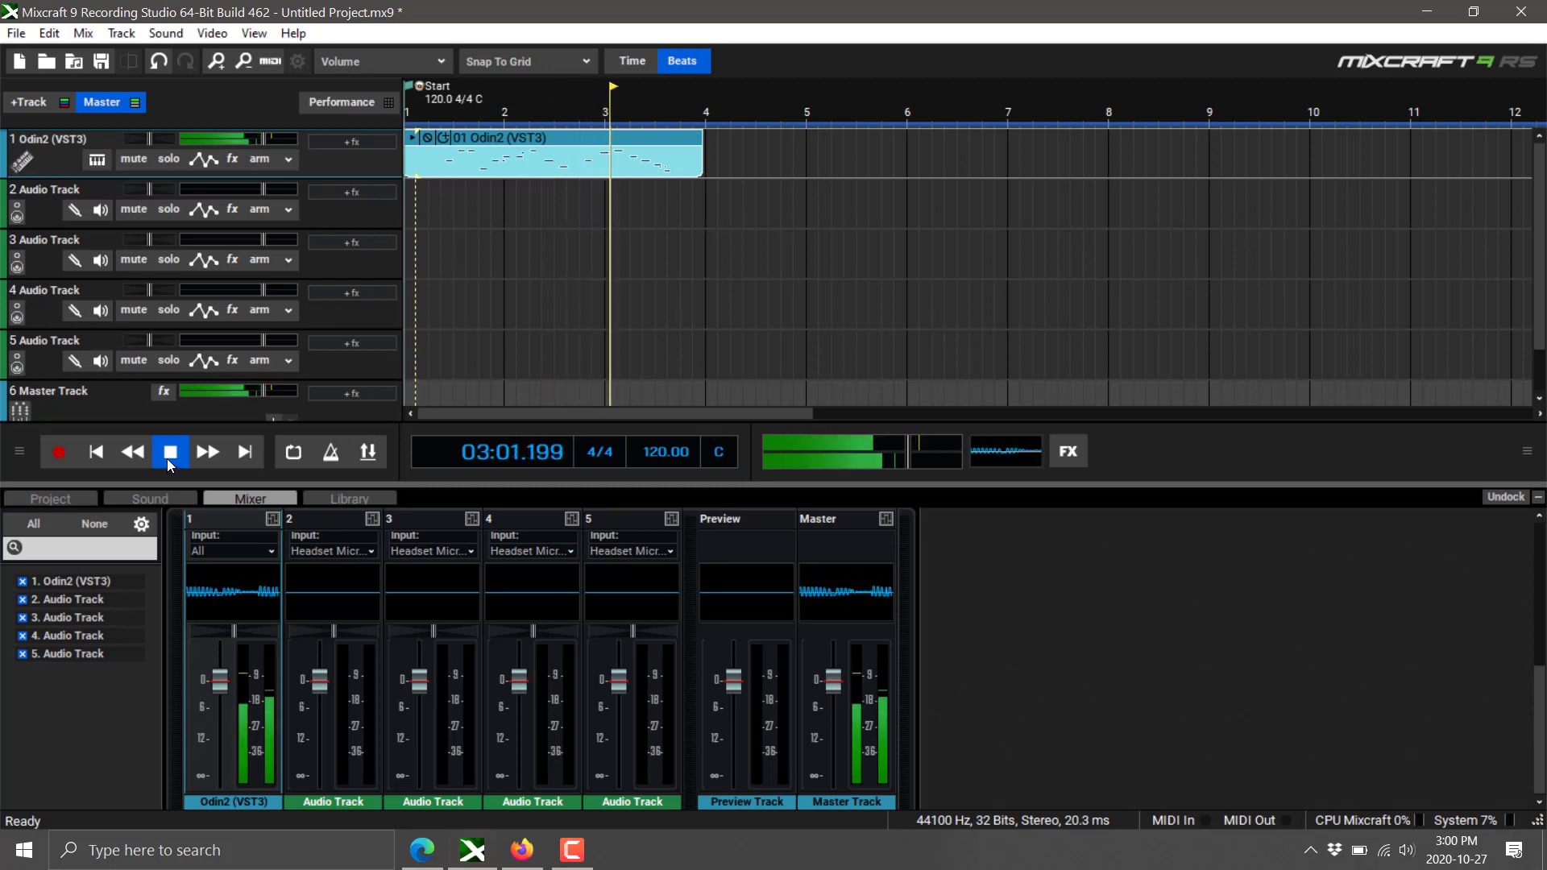
click(176, 449)
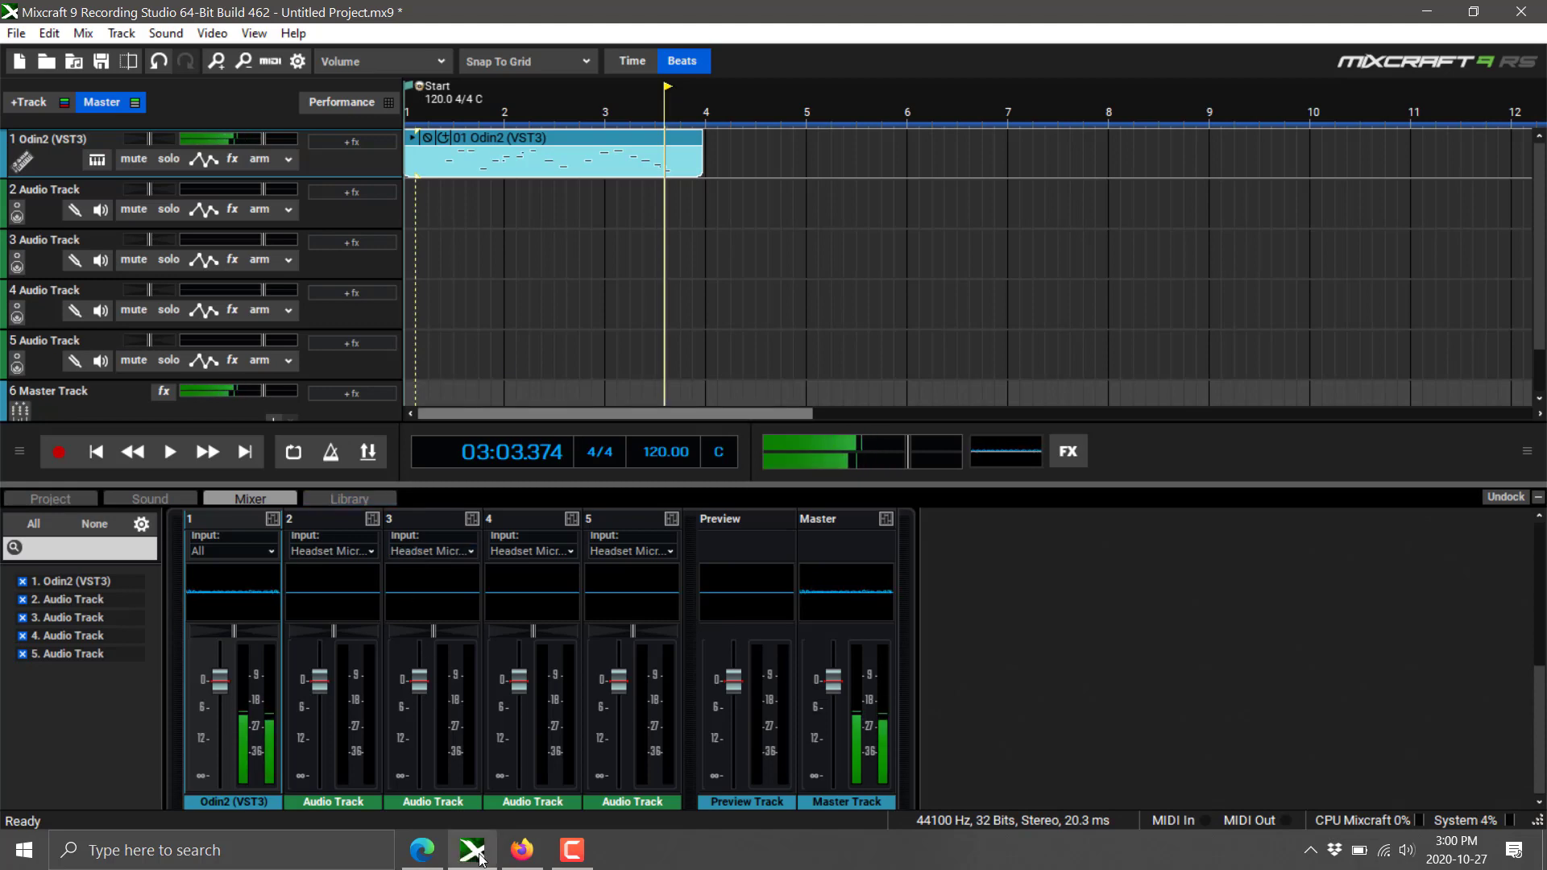
click(522, 850)
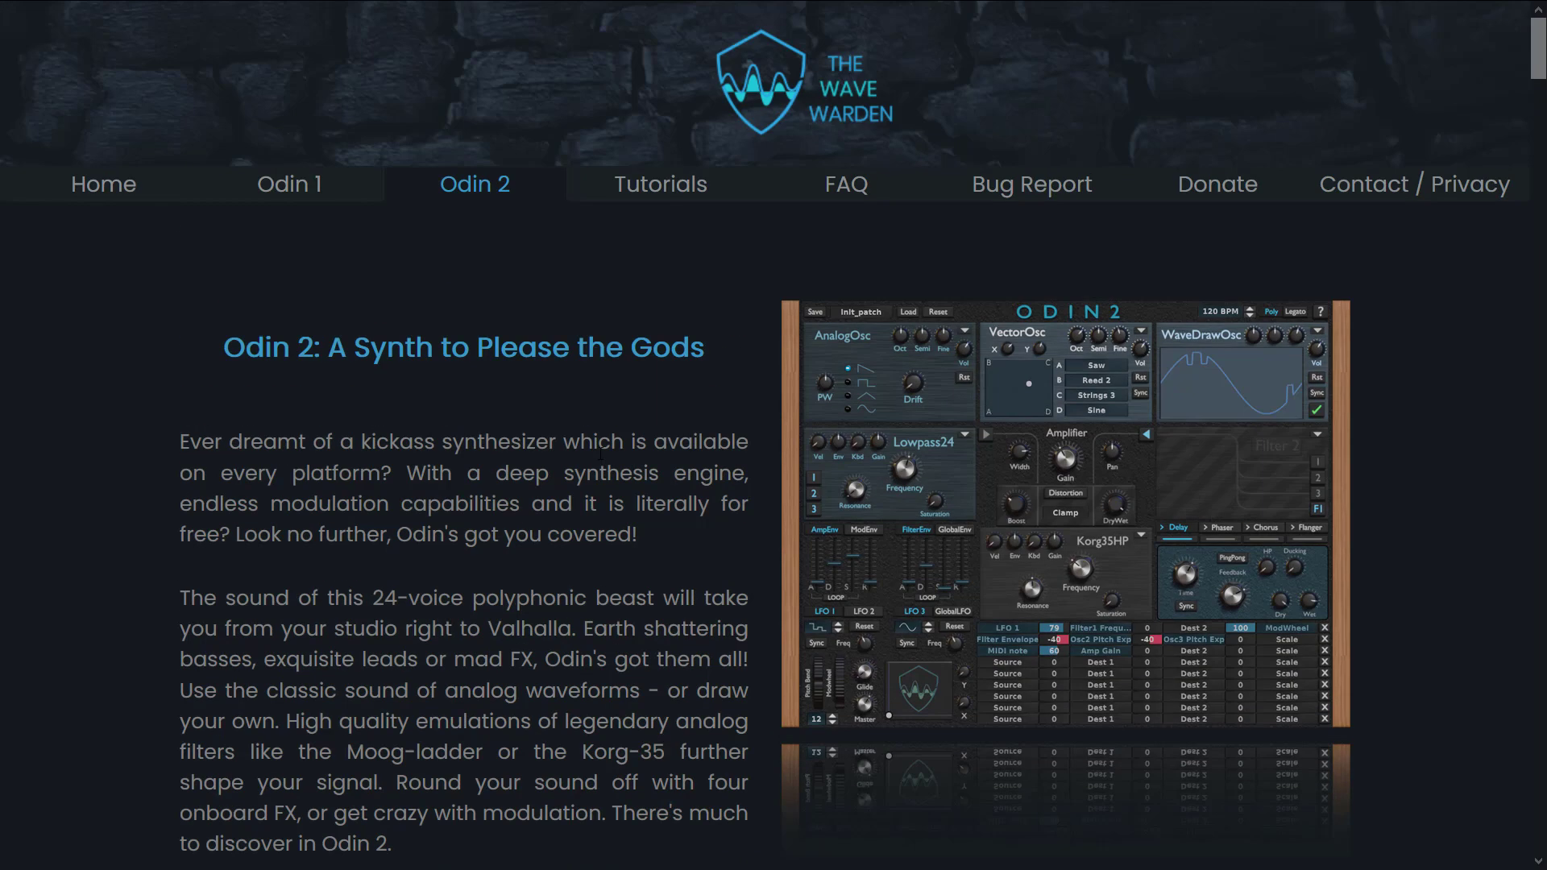
- Scroll down through the JUCE repository README
scroll(651, 466, down, 2)
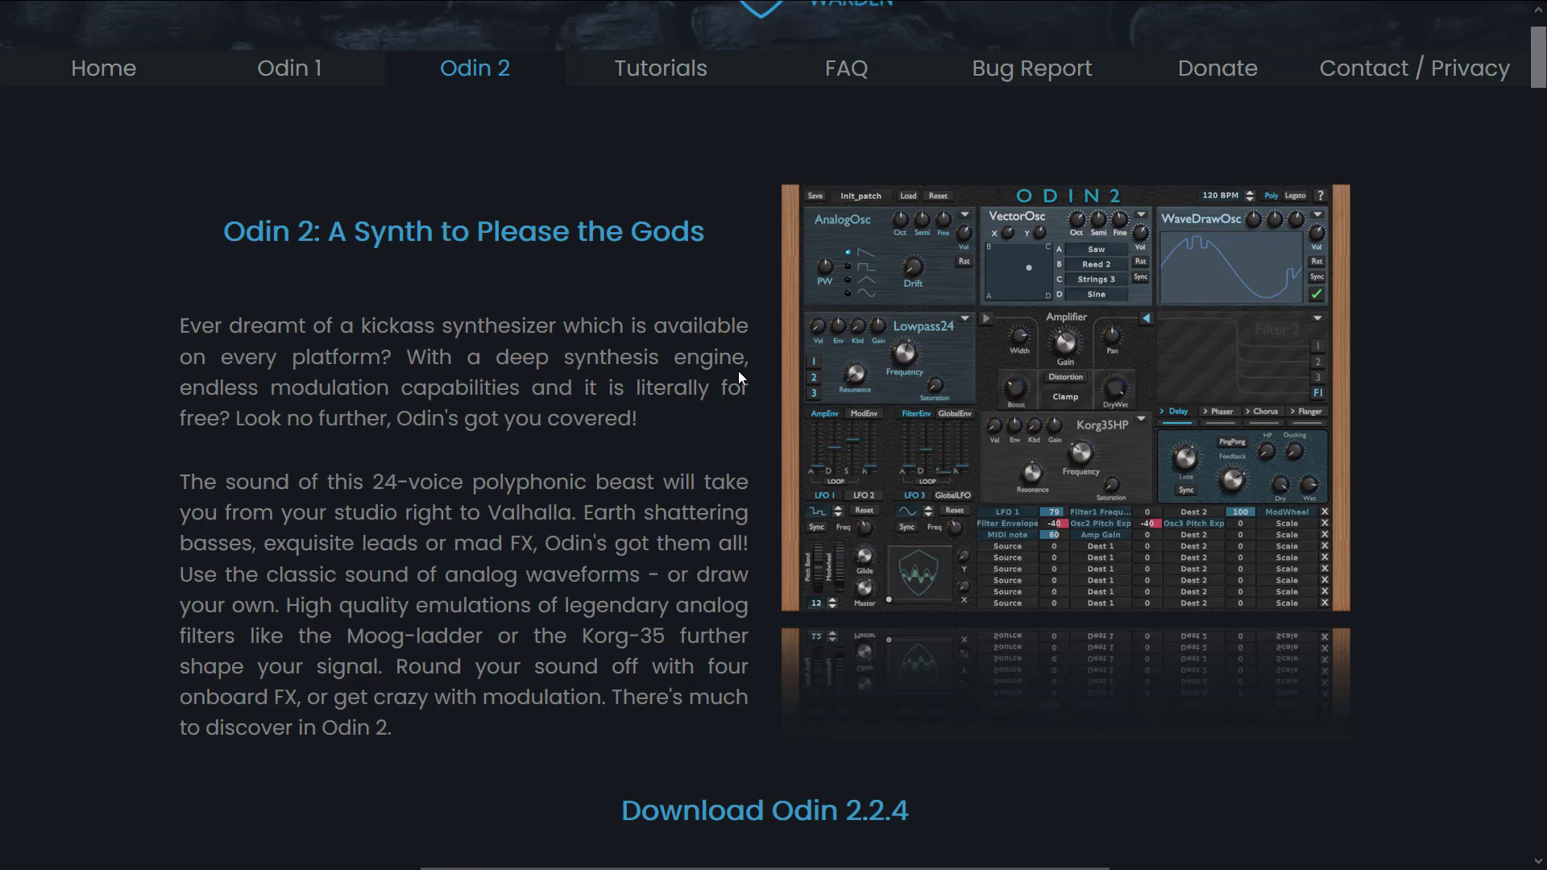
- Scroll to the Odin 2 change log, highlight the Version 2.2.4 notes, then scroll back up
scroll(742, 379, down, 20)
scroll(788, 411, up, 11)
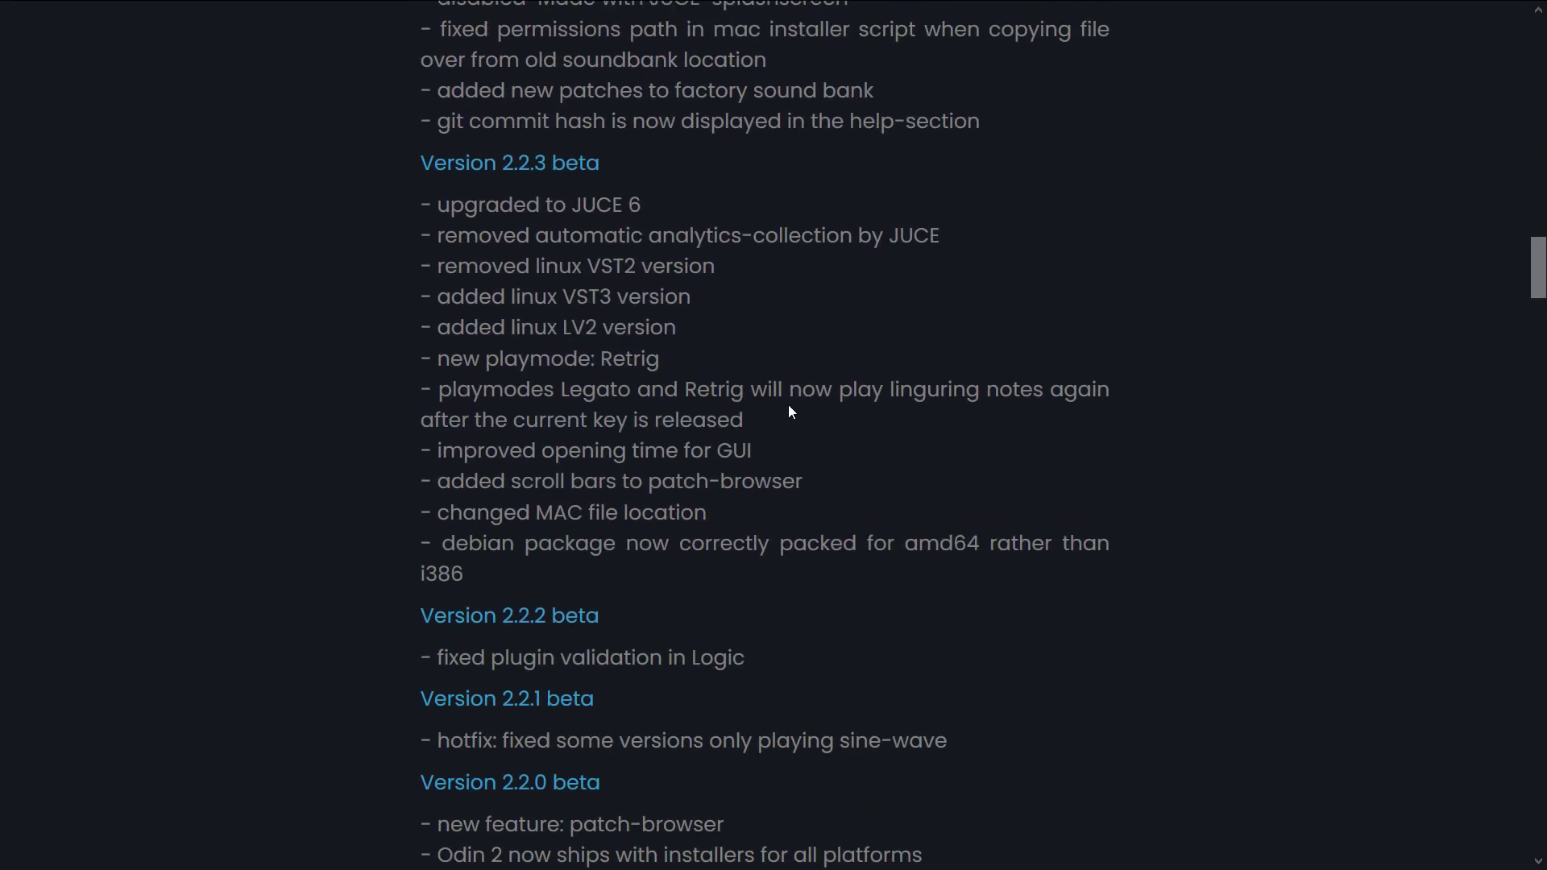
drag(452, 266, 970, 555)
click(998, 548)
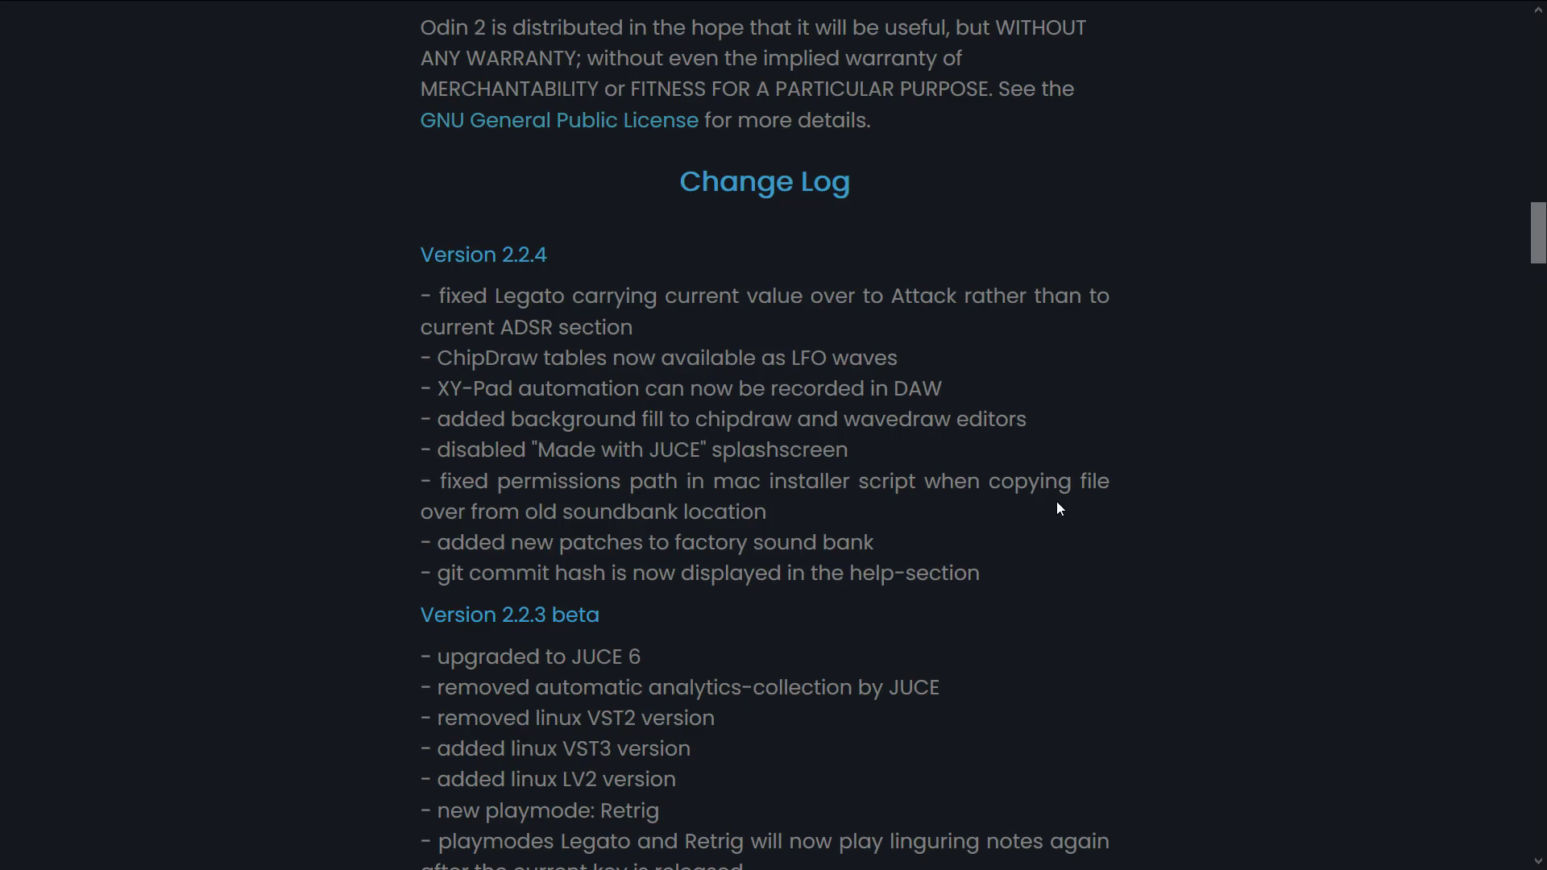
scroll(1057, 504, down, 10)
scroll(675, 465, down, 20)
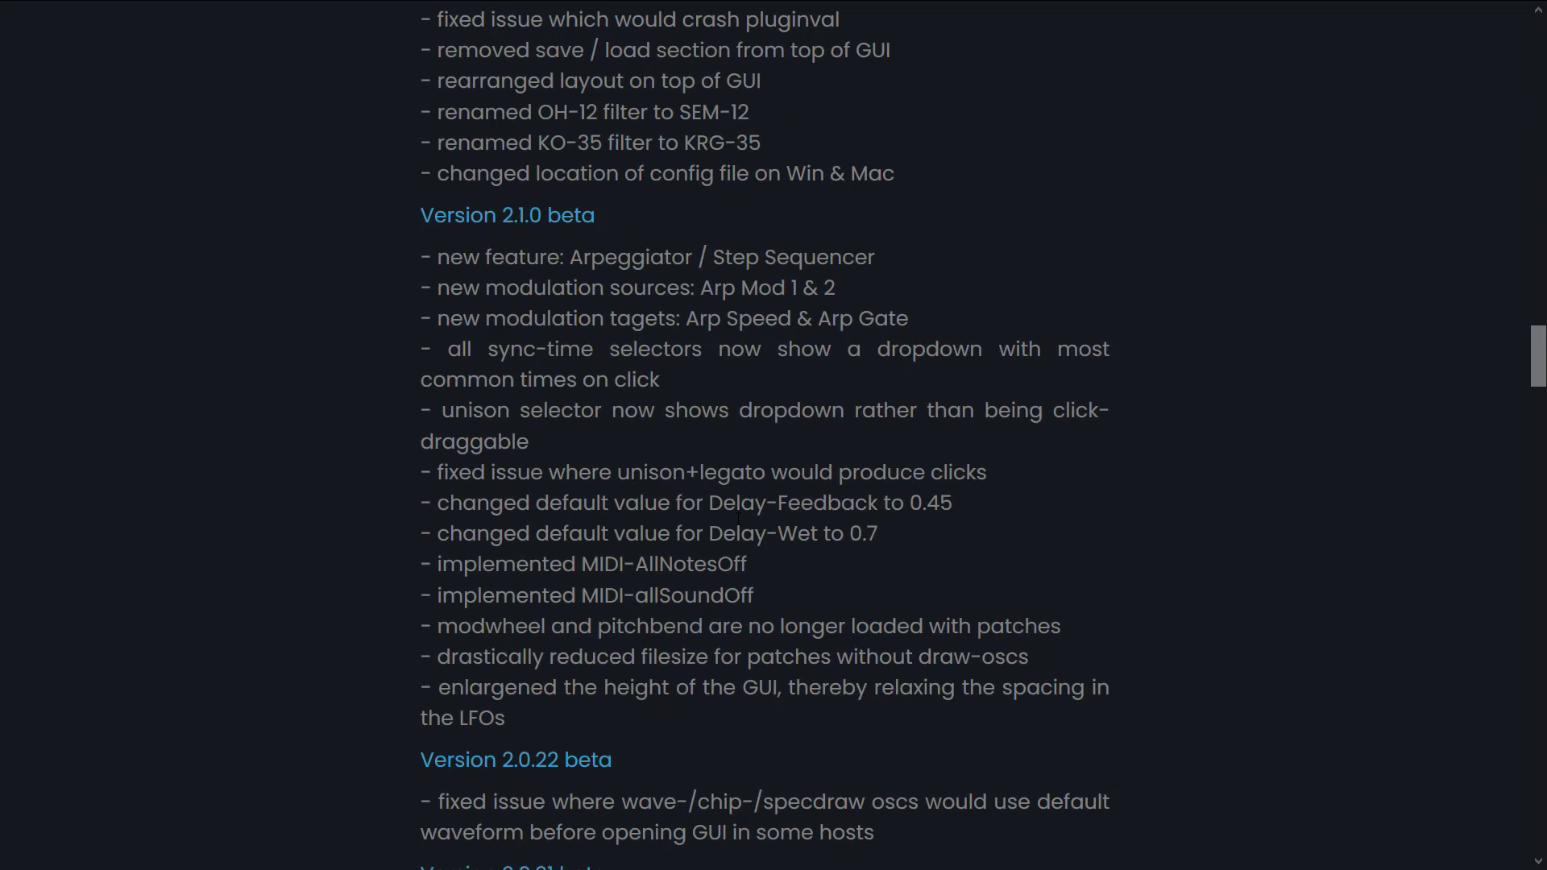
scroll(771, 476, up, 20)
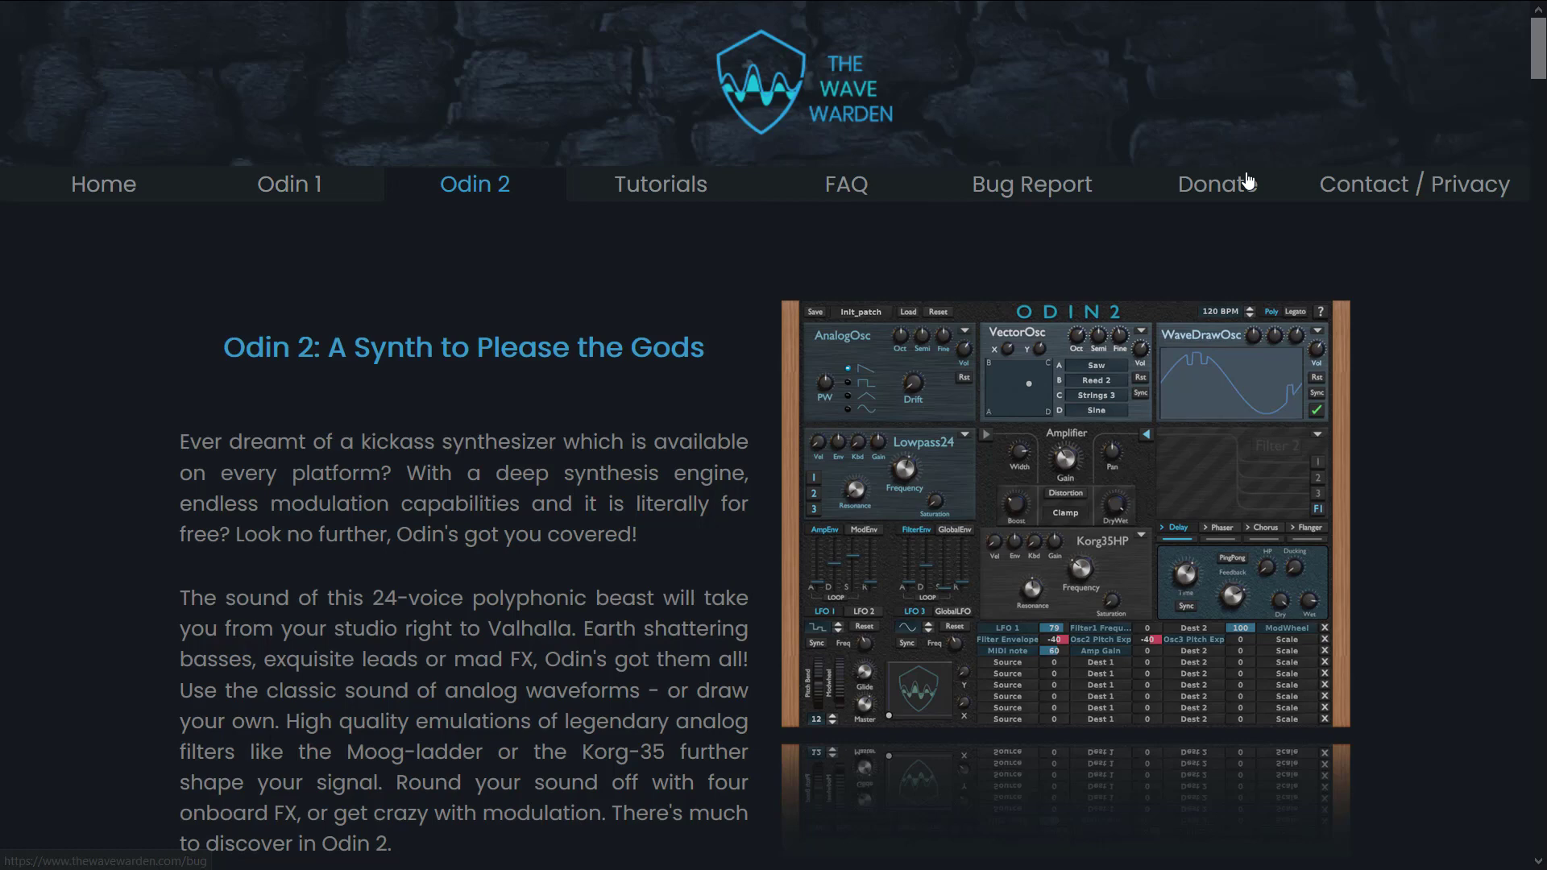
- Visit the Donate and Odin 1 pages, then return to the Odin 2 page
click(1233, 193)
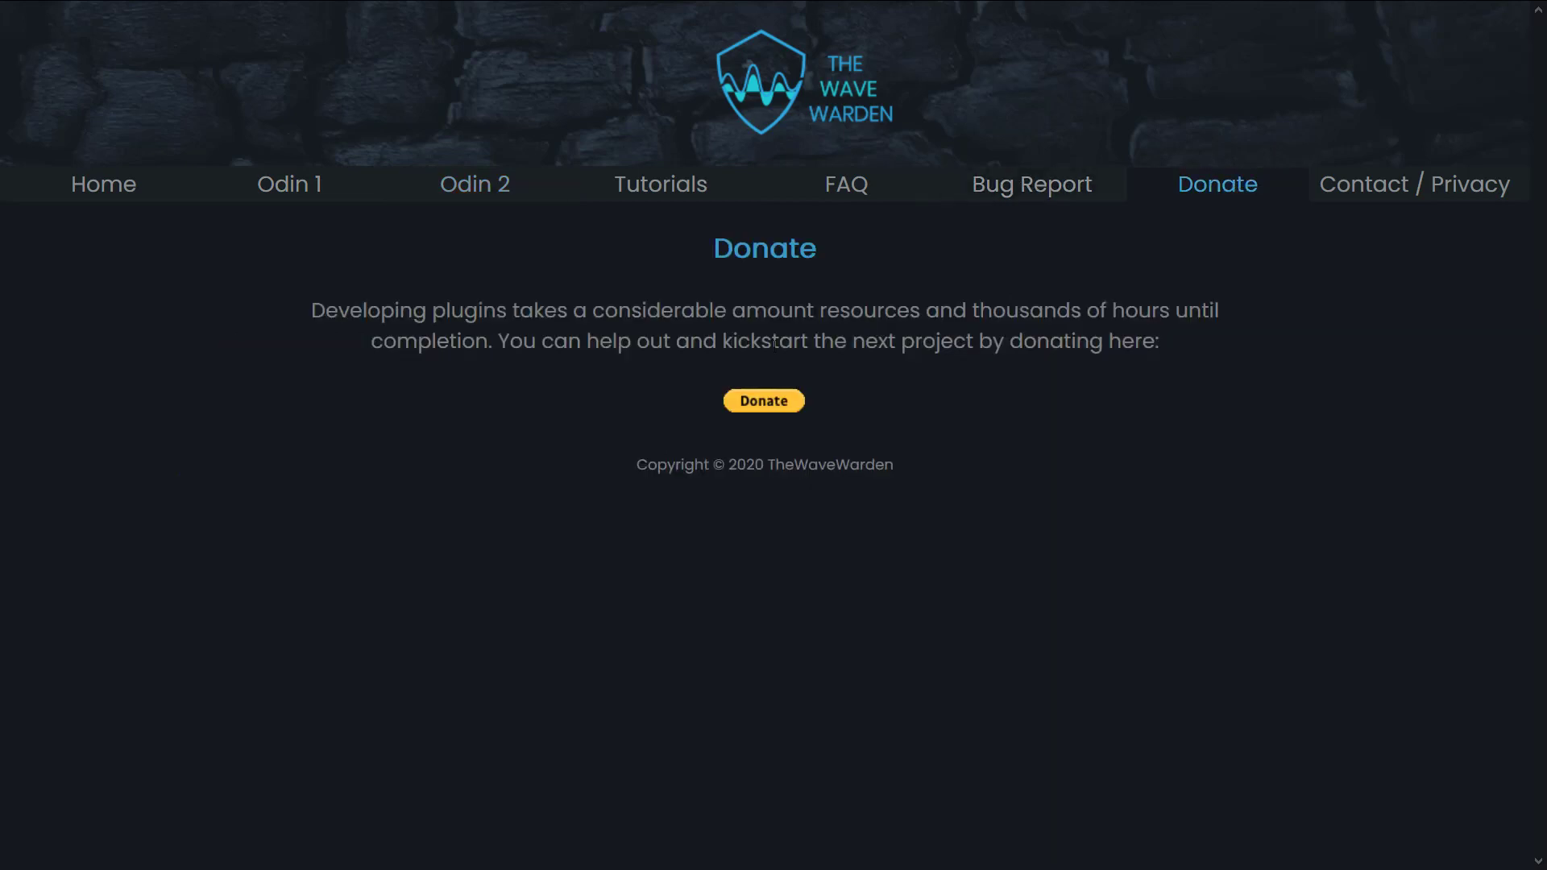
click(359, 195)
click(444, 199)
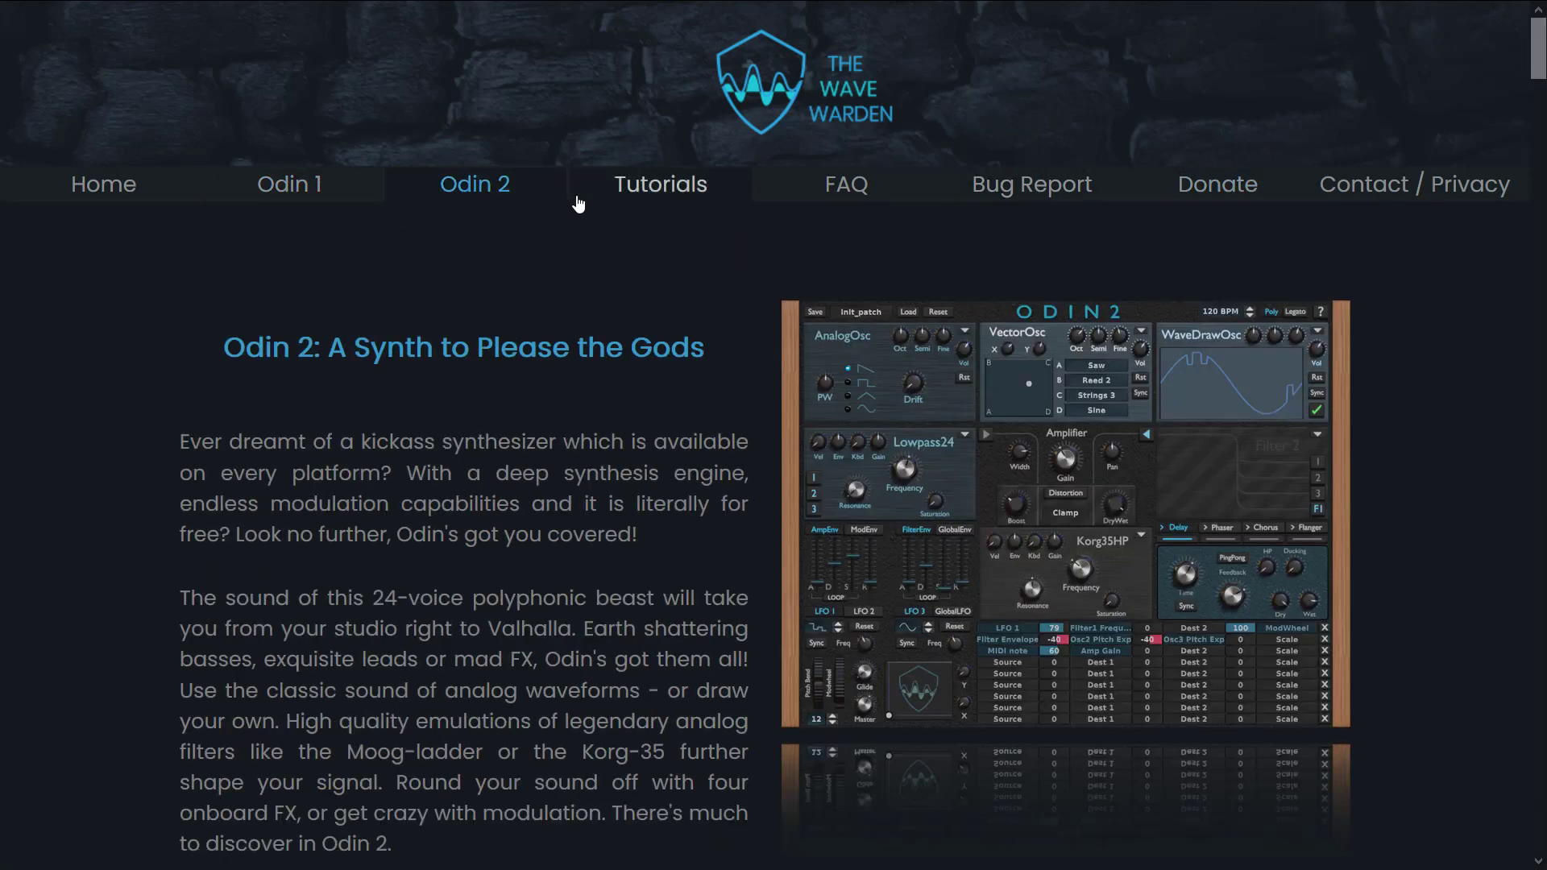